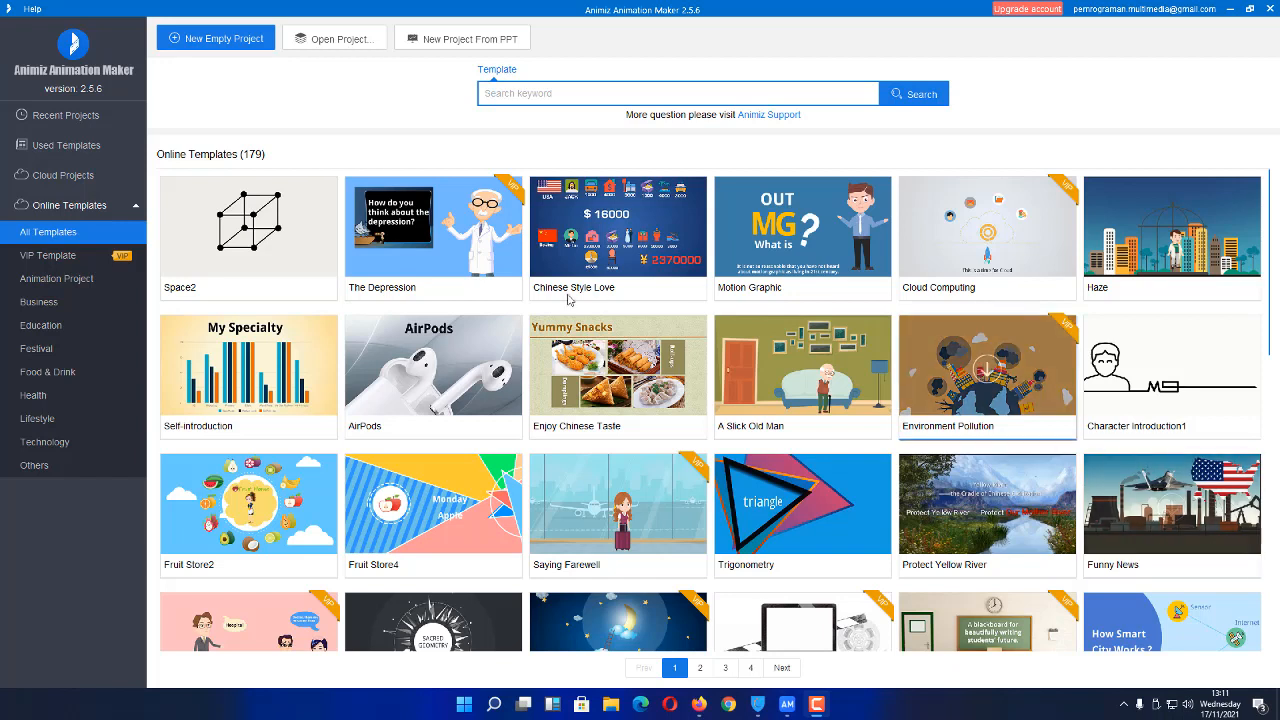
Step: Create a new empty project and place the yellow, blue and red library image on the left half of the canvas
left_click(205, 40)
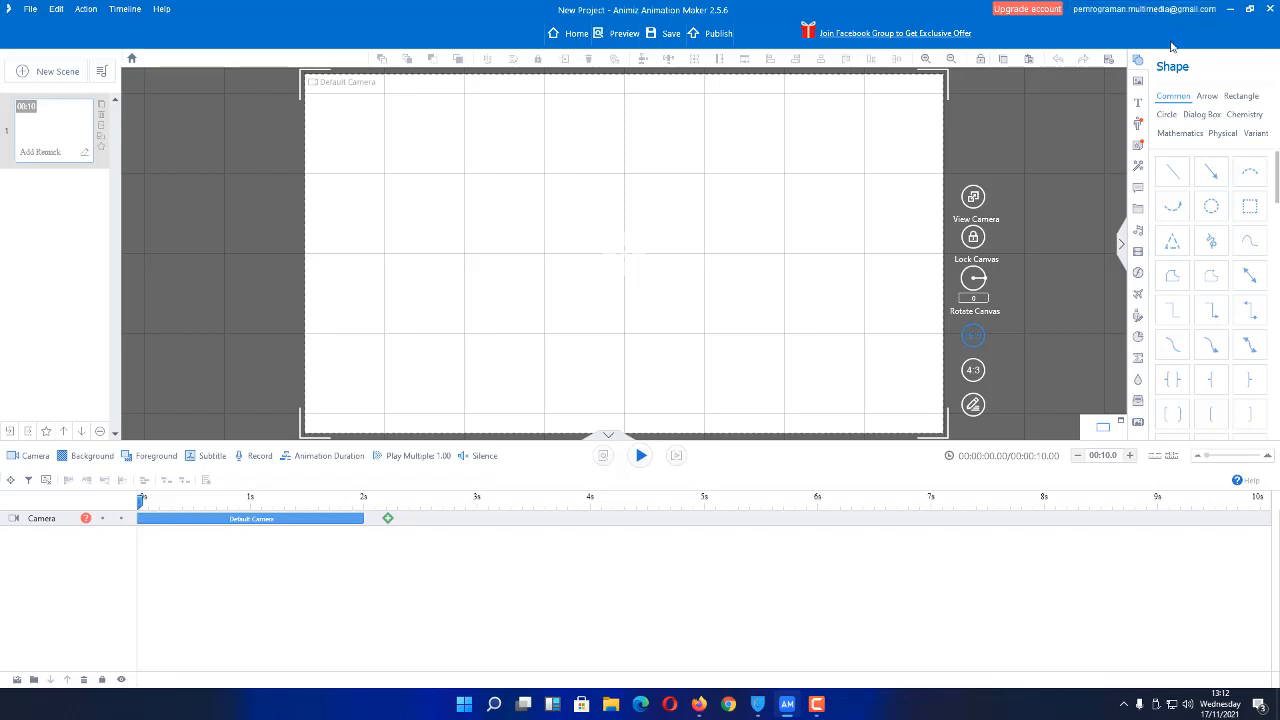
left_click(1138, 82)
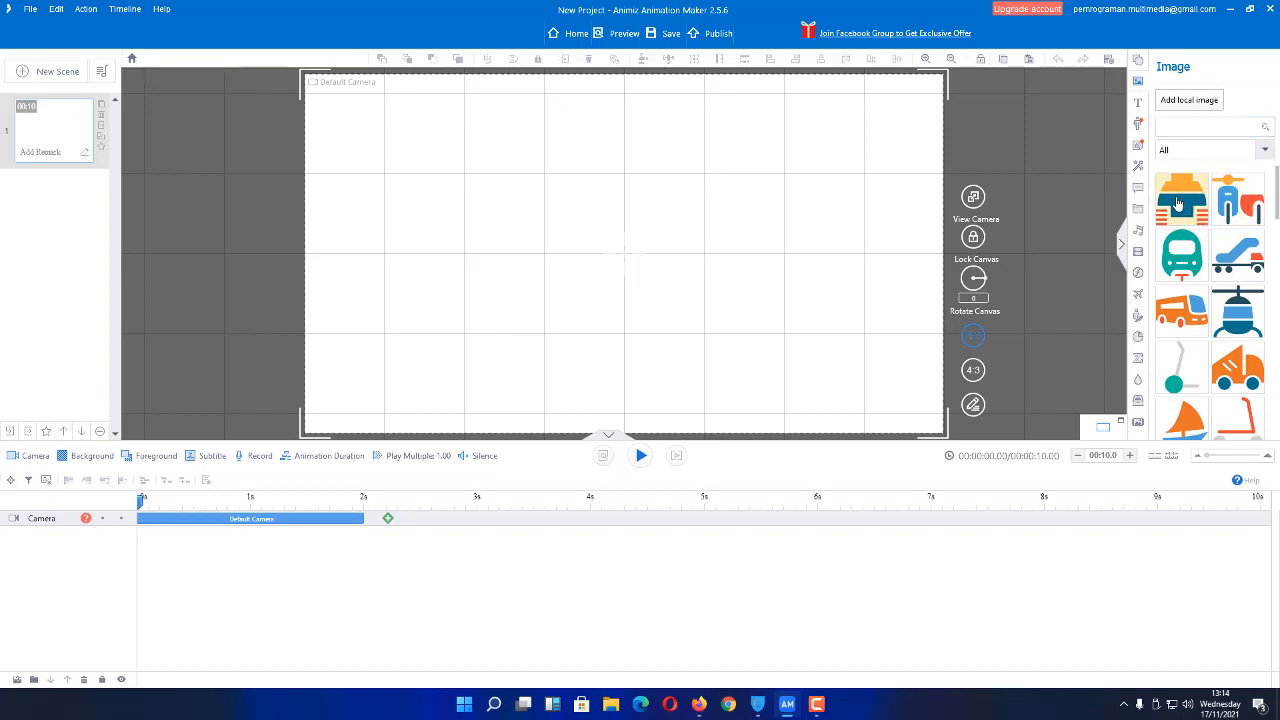
left_click_drag(1190, 211, 494, 246)
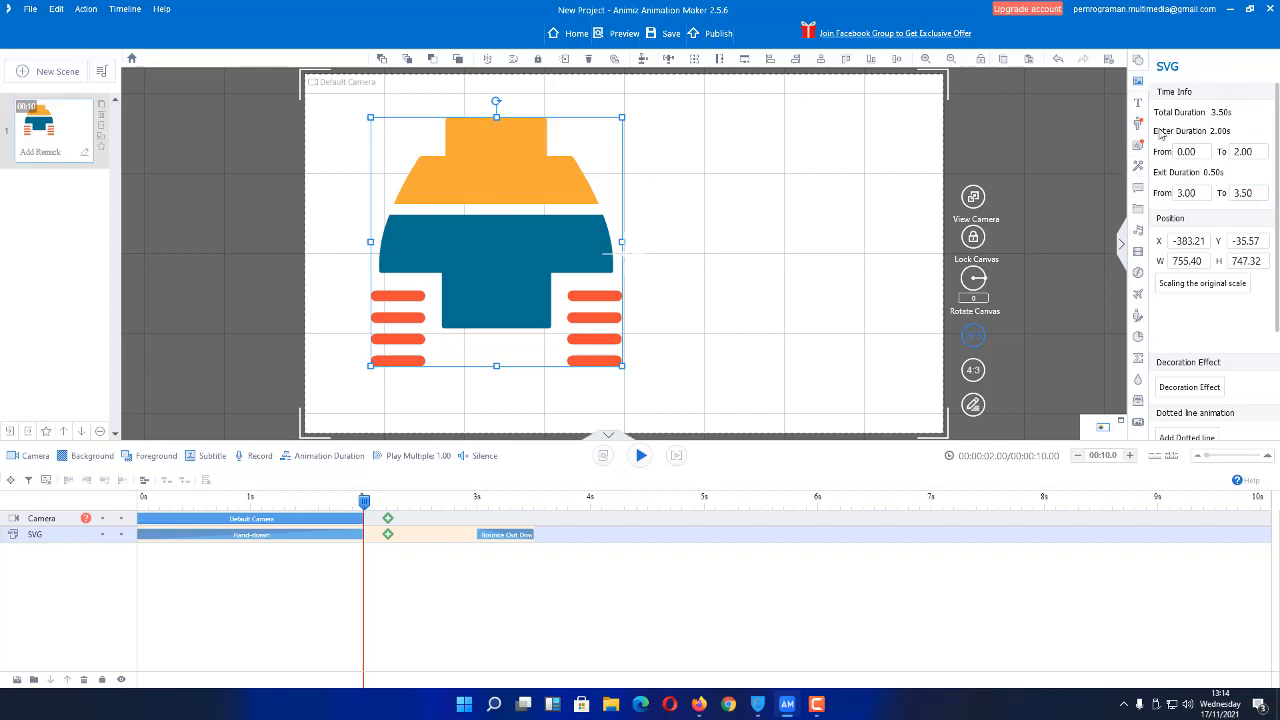
left_click(1139, 82)
scroll(1231, 287, "down", 10)
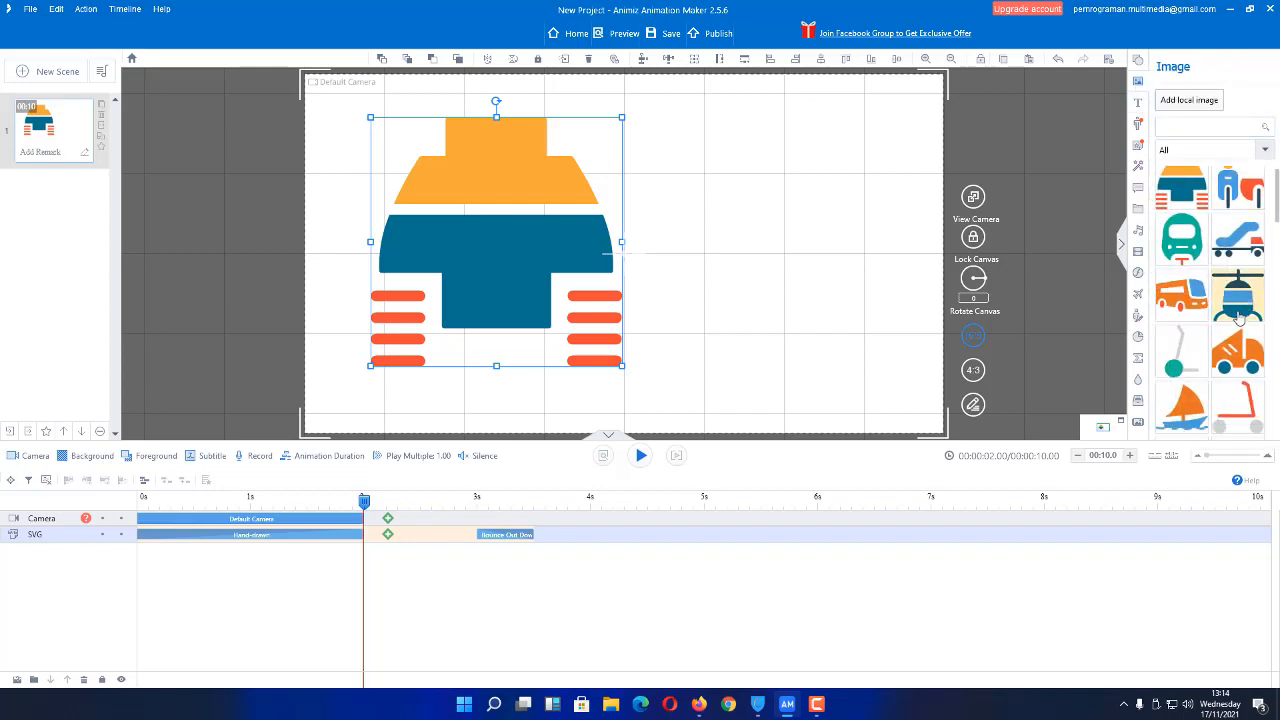
scroll(1231, 287, "down", 1)
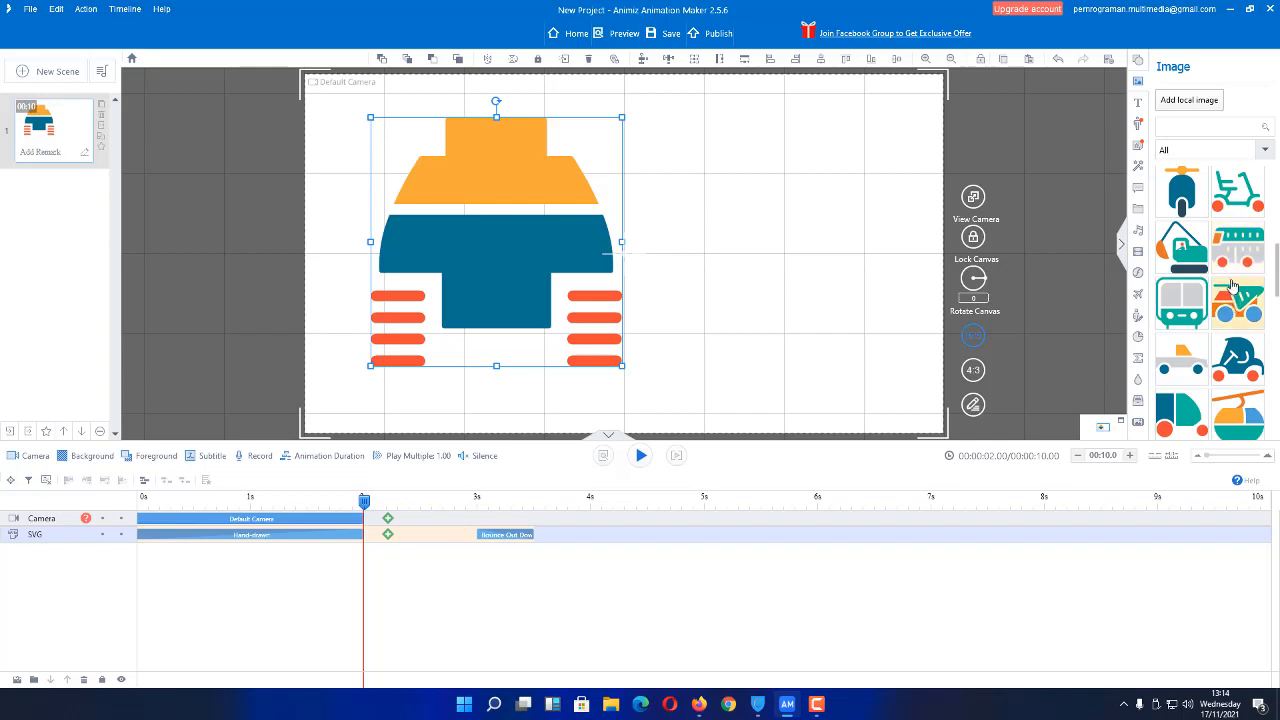
Step: Add the boom cloud online animation widget to the scene and preview it with the playhead at about 1.86 s
left_click(1138, 150)
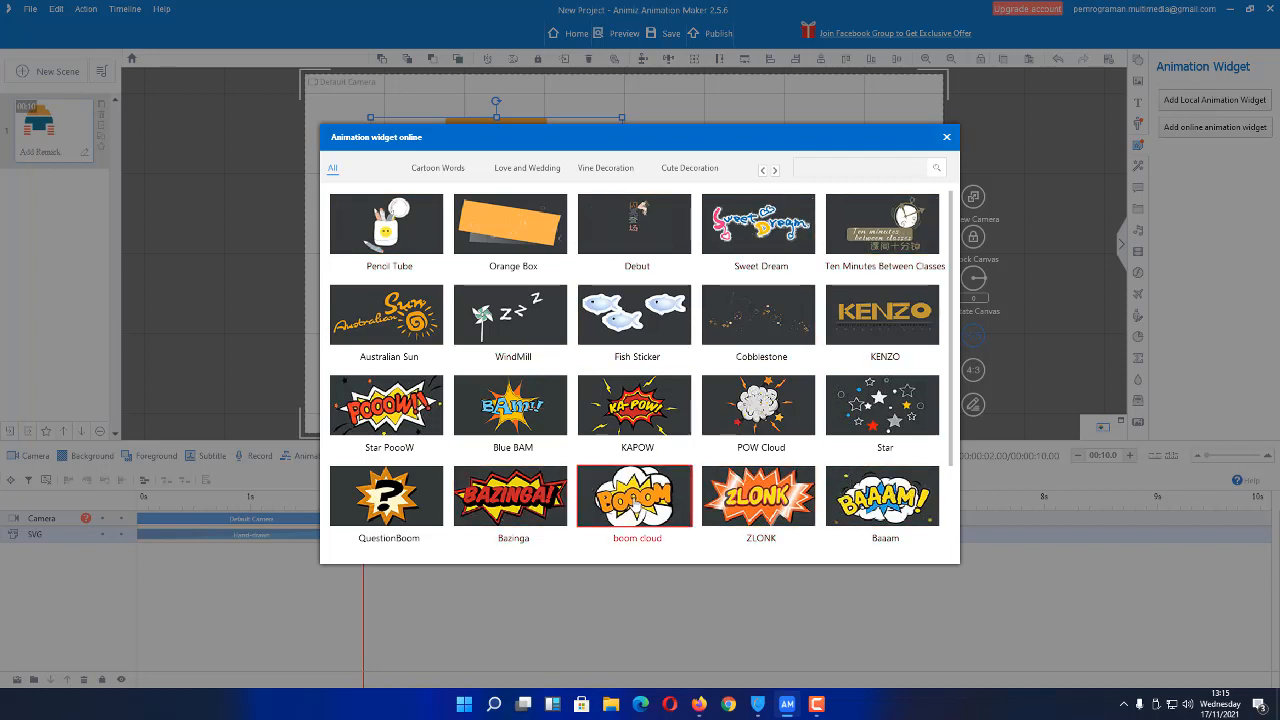
left_click(634, 504)
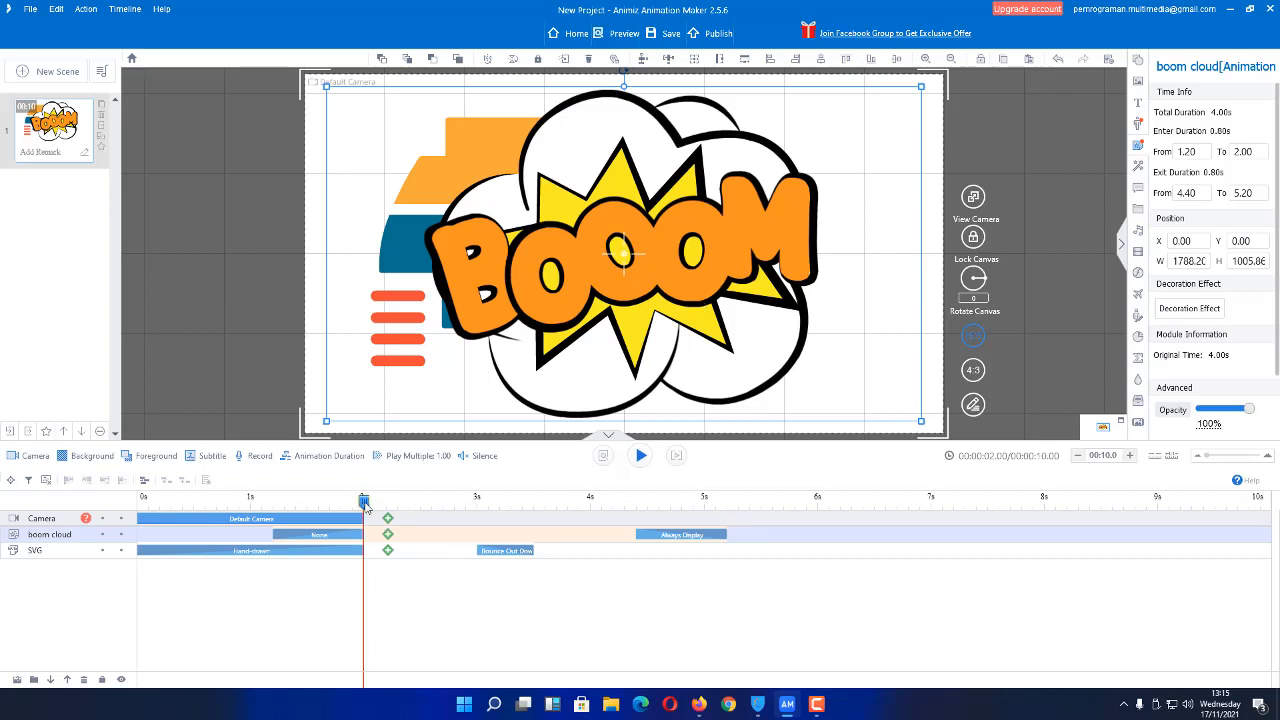
mouse_move(365, 503)
left_mouse_down()
mouse_move(229, 500)
mouse_move(395, 488)
mouse_move(363, 500)
mouse_move(327, 482)
mouse_move(363, 482)
mouse_move(309, 482)
mouse_move(323, 472)
mouse_move(274, 482)
mouse_move(353, 472)
left_mouse_up()
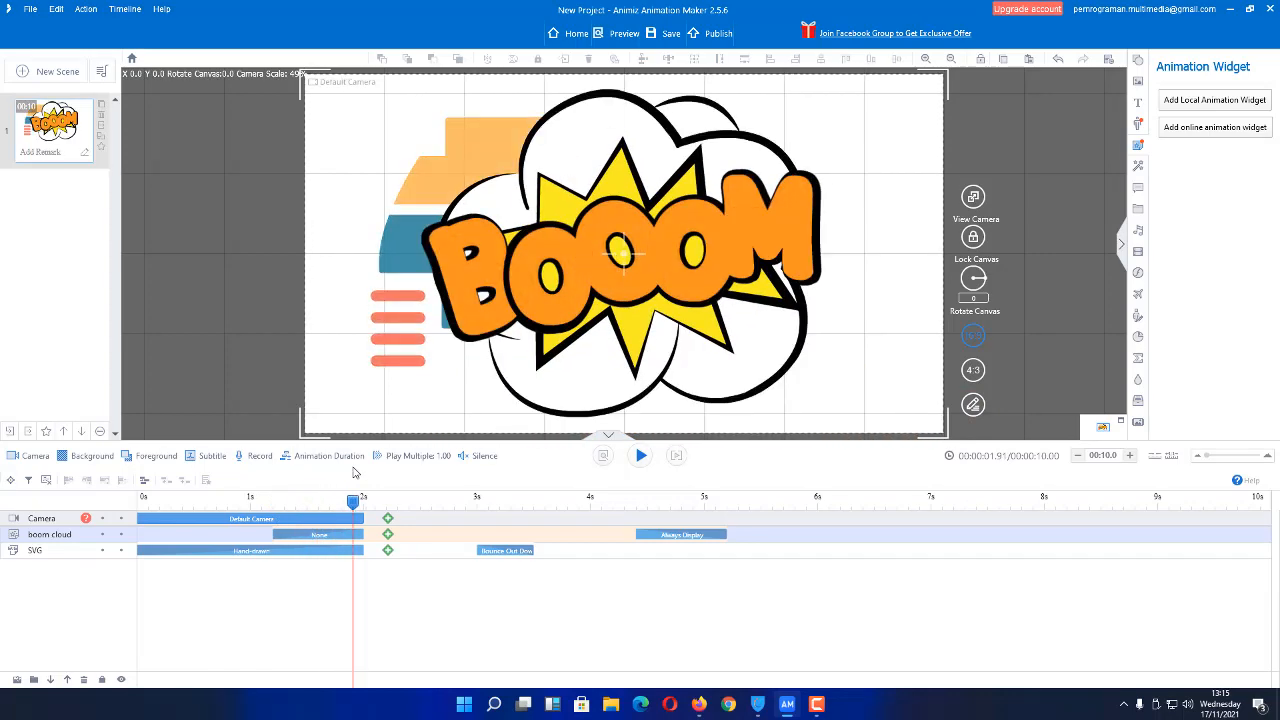
left_click(315, 538)
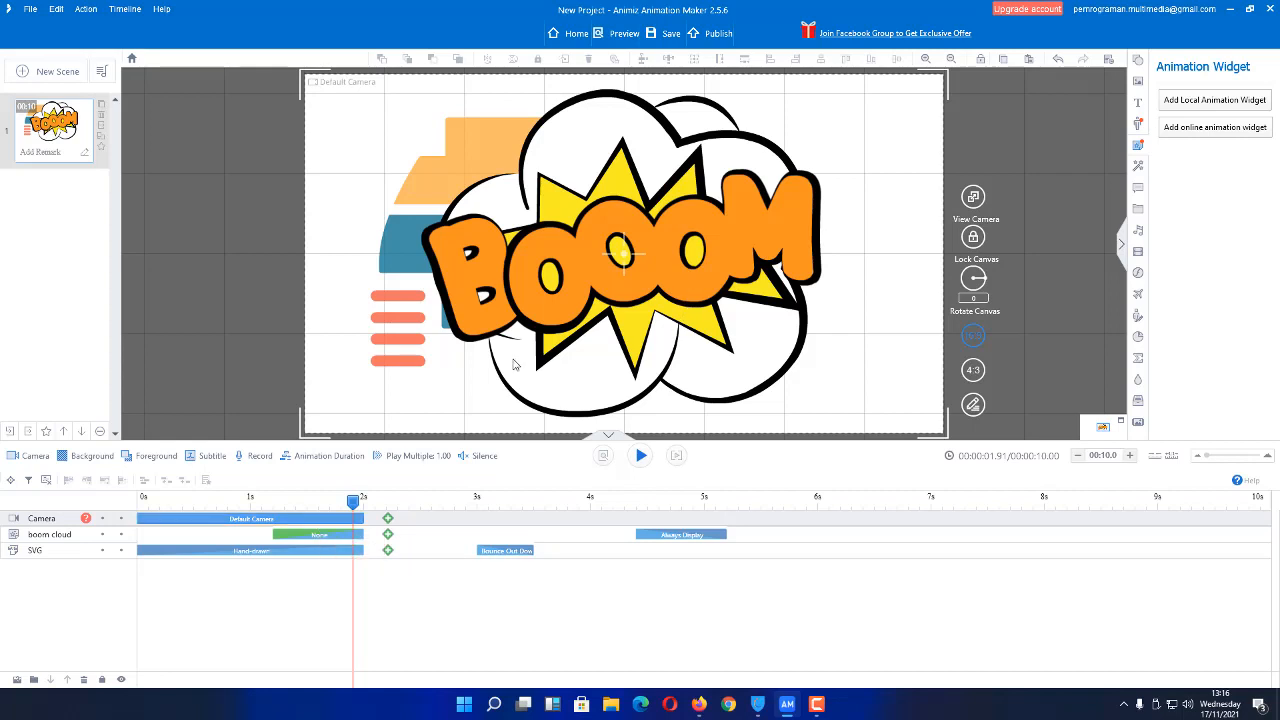
mouse_move(353, 503)
left_mouse_down()
mouse_move(289, 503)
mouse_move(756, 503)
mouse_move(347, 507)
left_mouse_up()
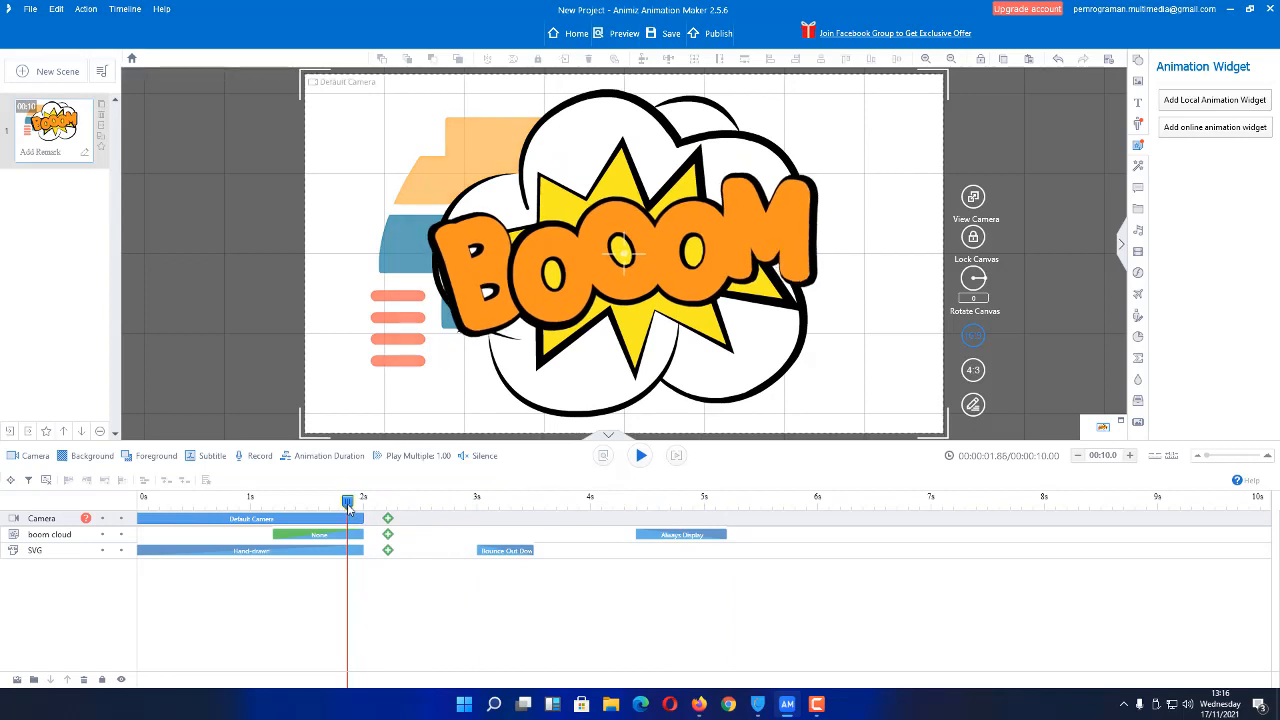
Step: Examine the online animation widget categories, the callout library and the SVG folders Transportation, Office Supply and Utensil
left_click(1139, 152)
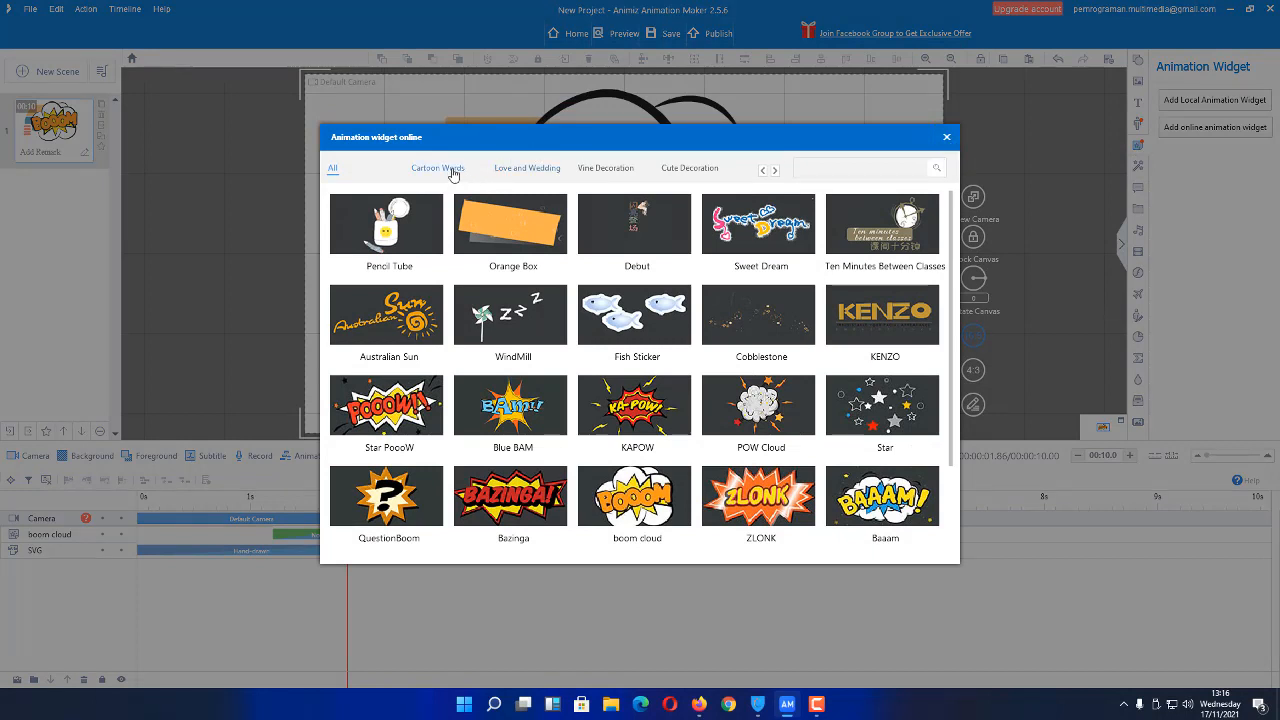
left_click(522, 172)
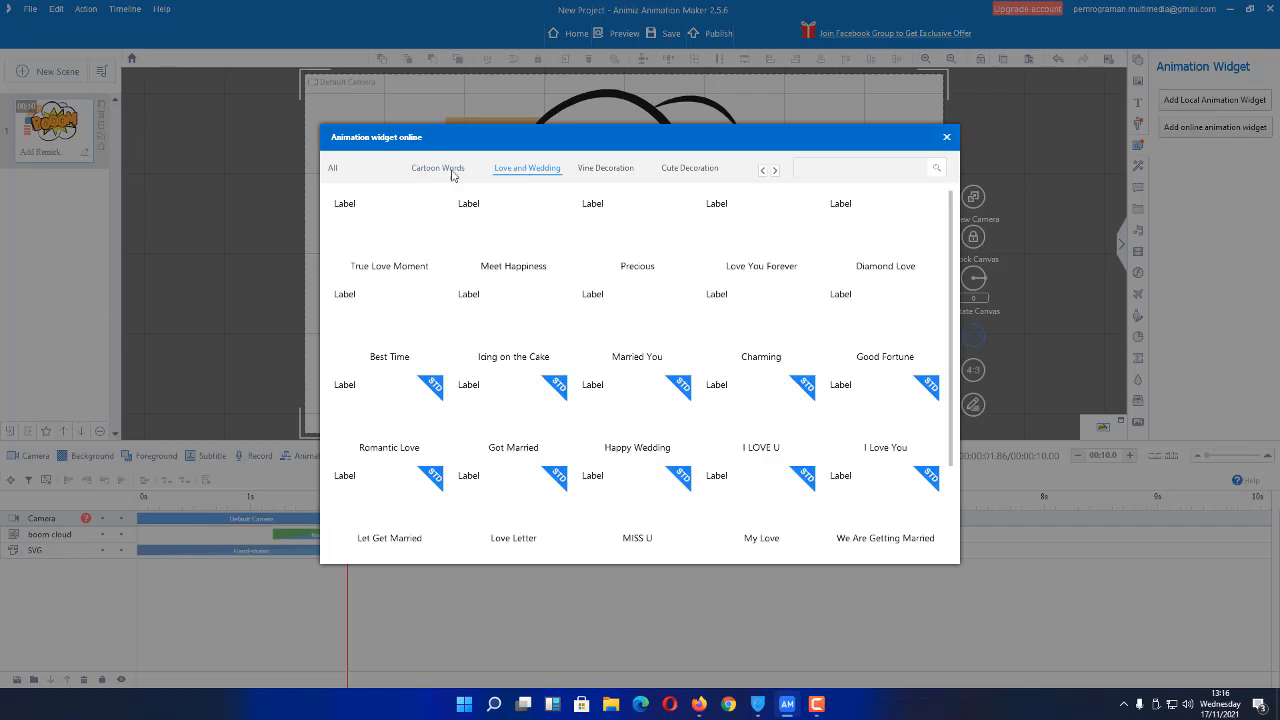
left_click(336, 170)
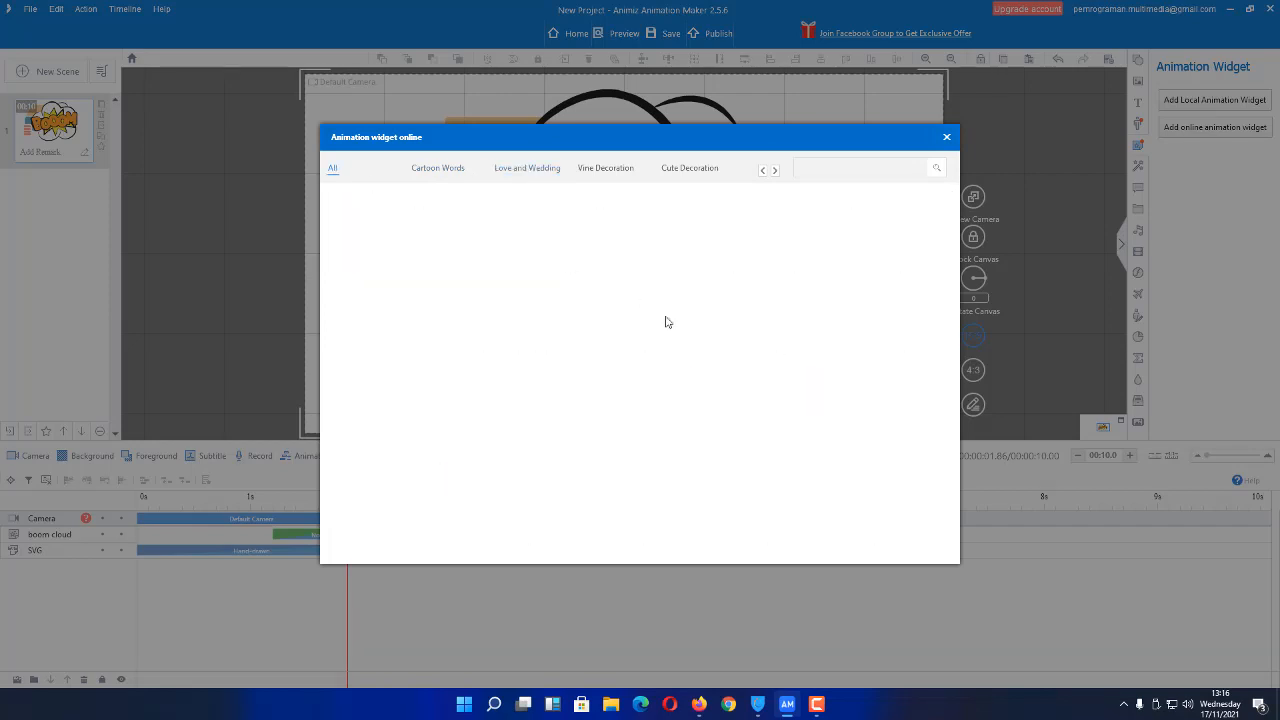
left_click(687, 170)
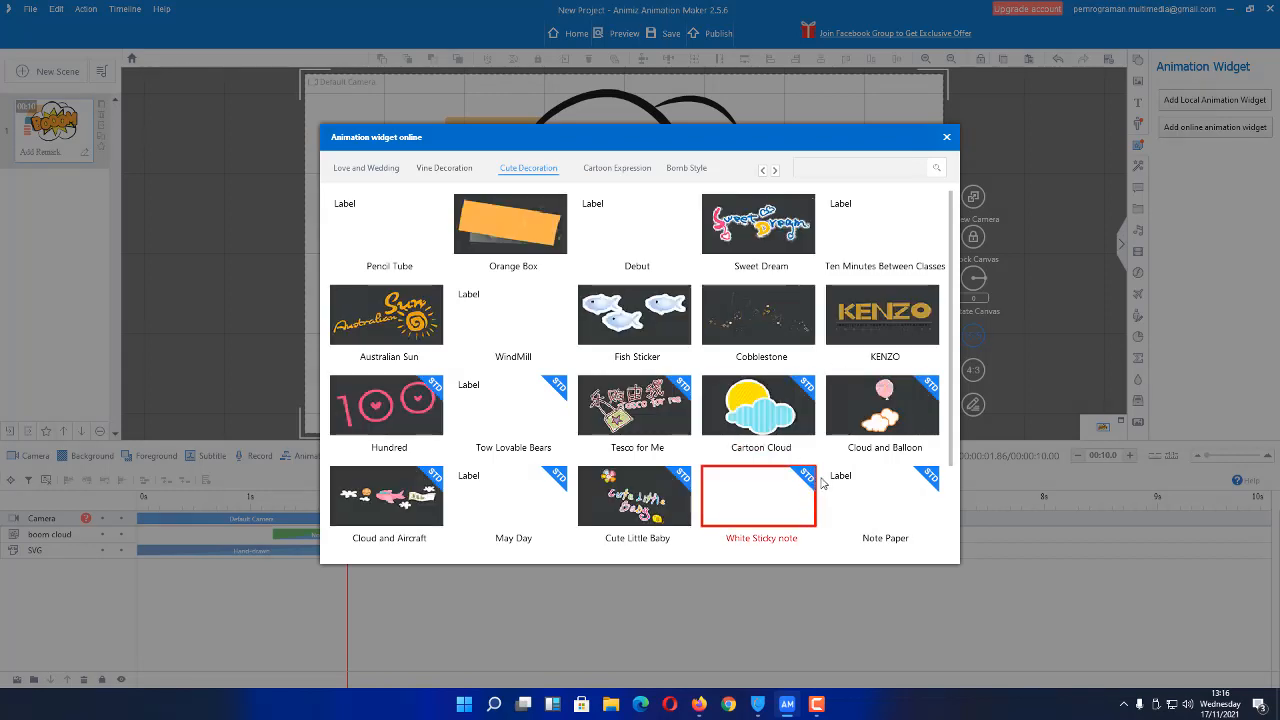
left_click(946, 136)
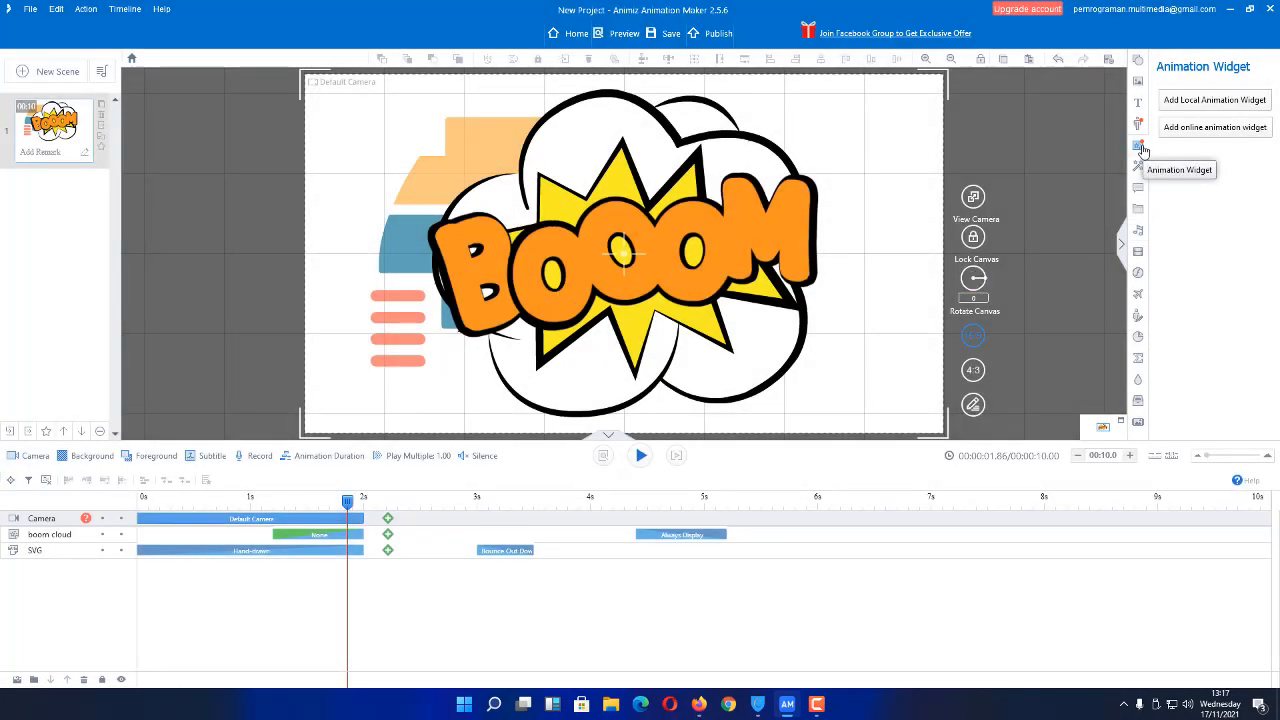
left_click(1140, 199)
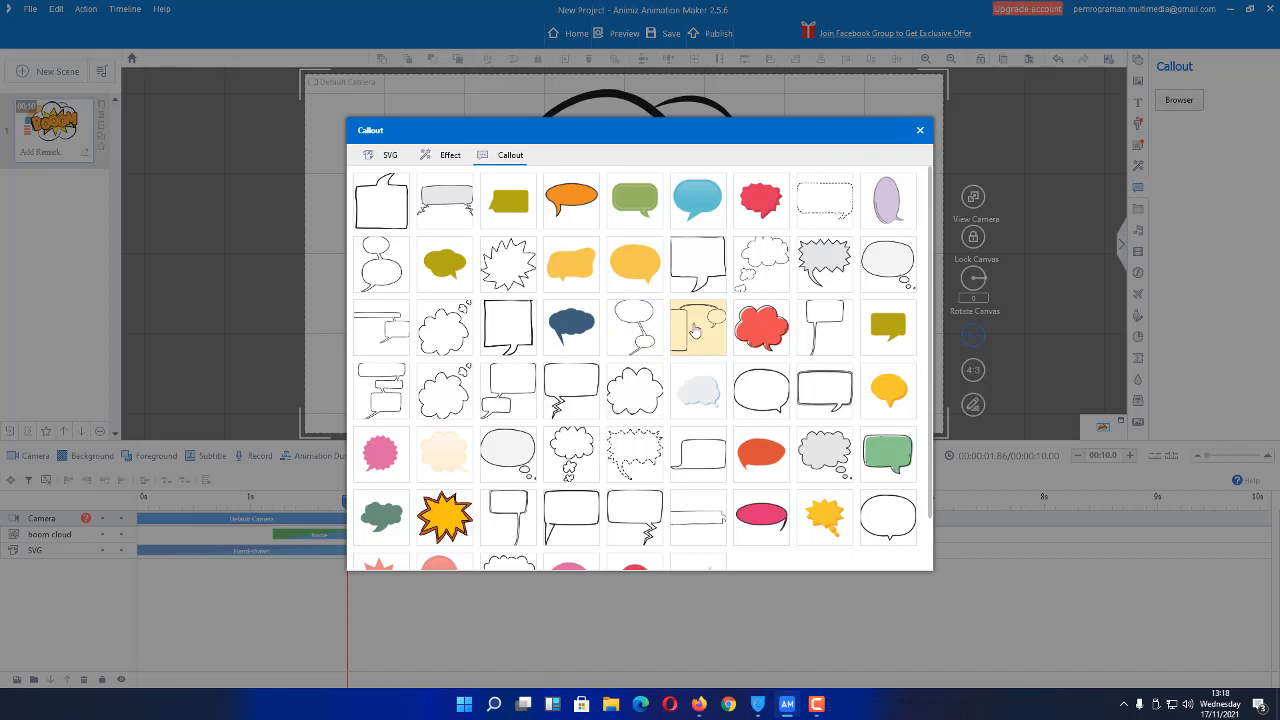
scroll(695, 330, "down", 1)
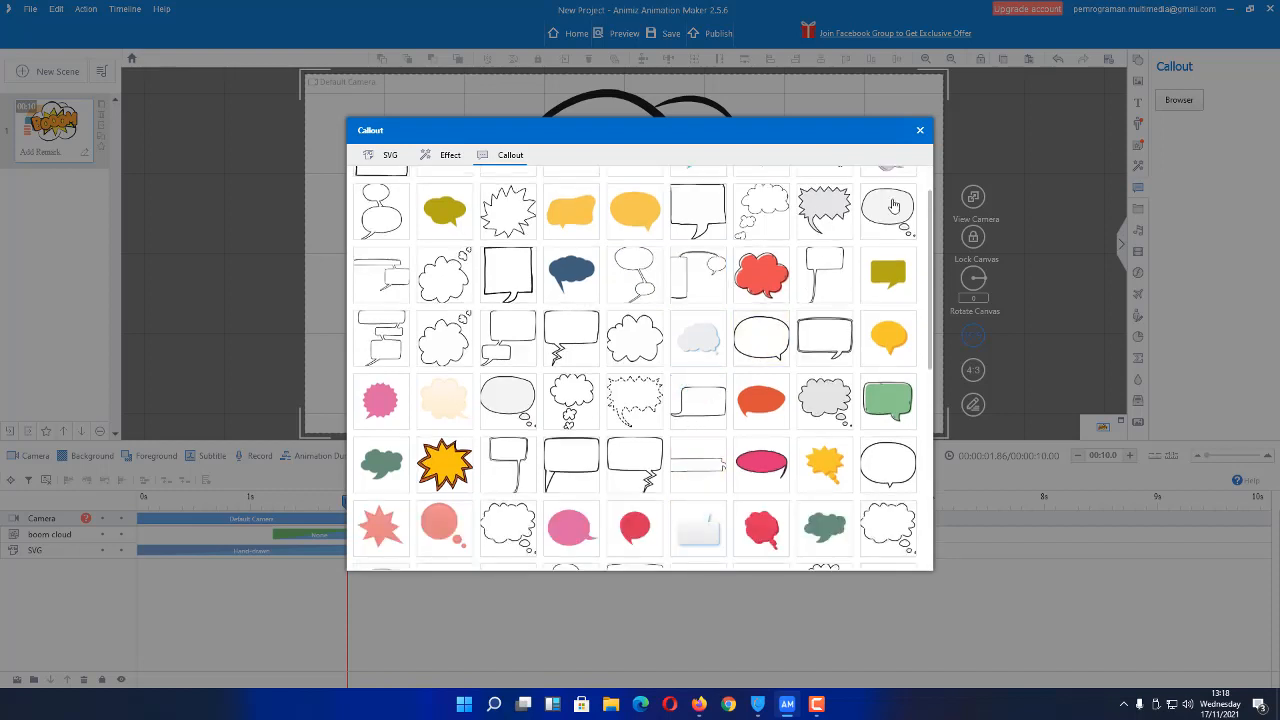
left_click(390, 157)
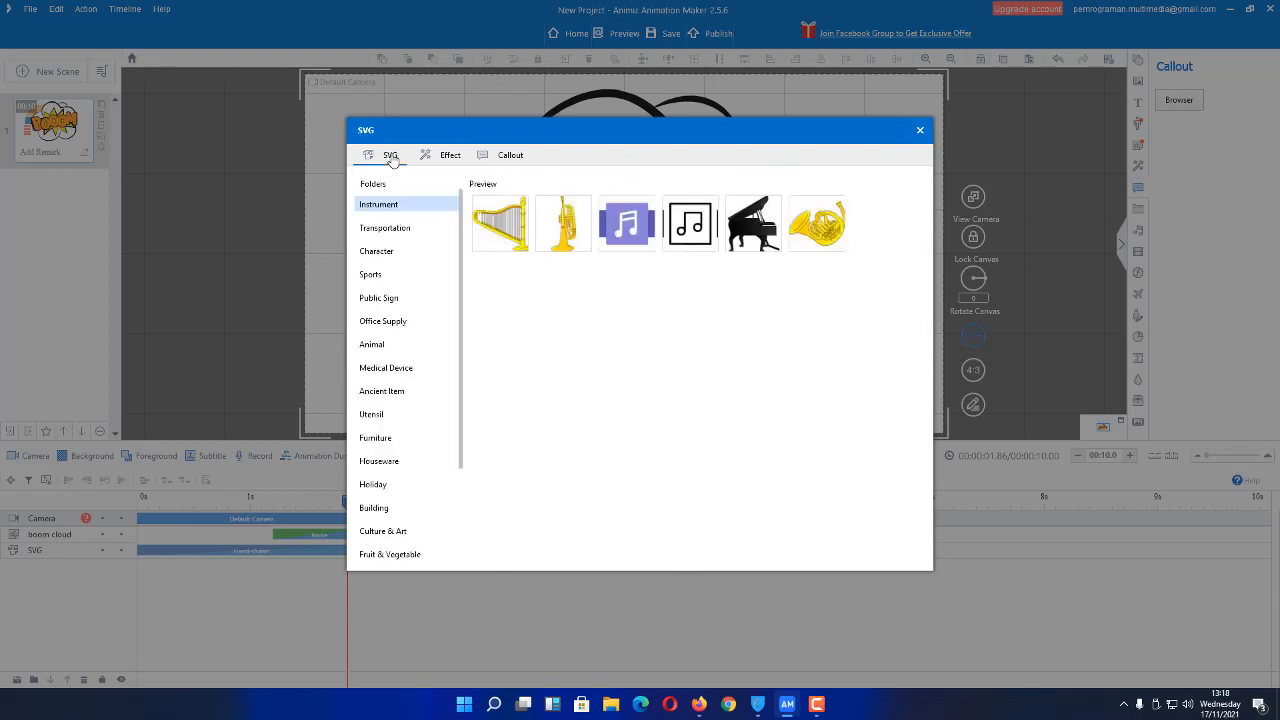
left_click(398, 230)
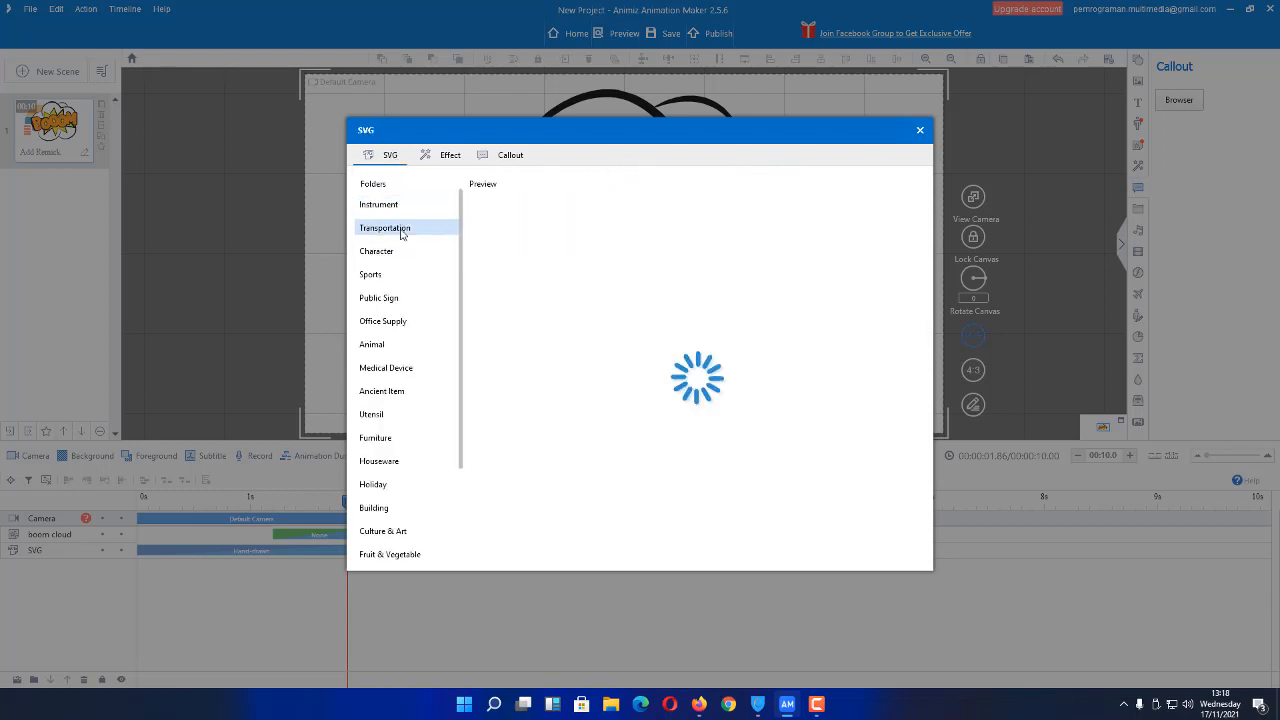
left_click(387, 325)
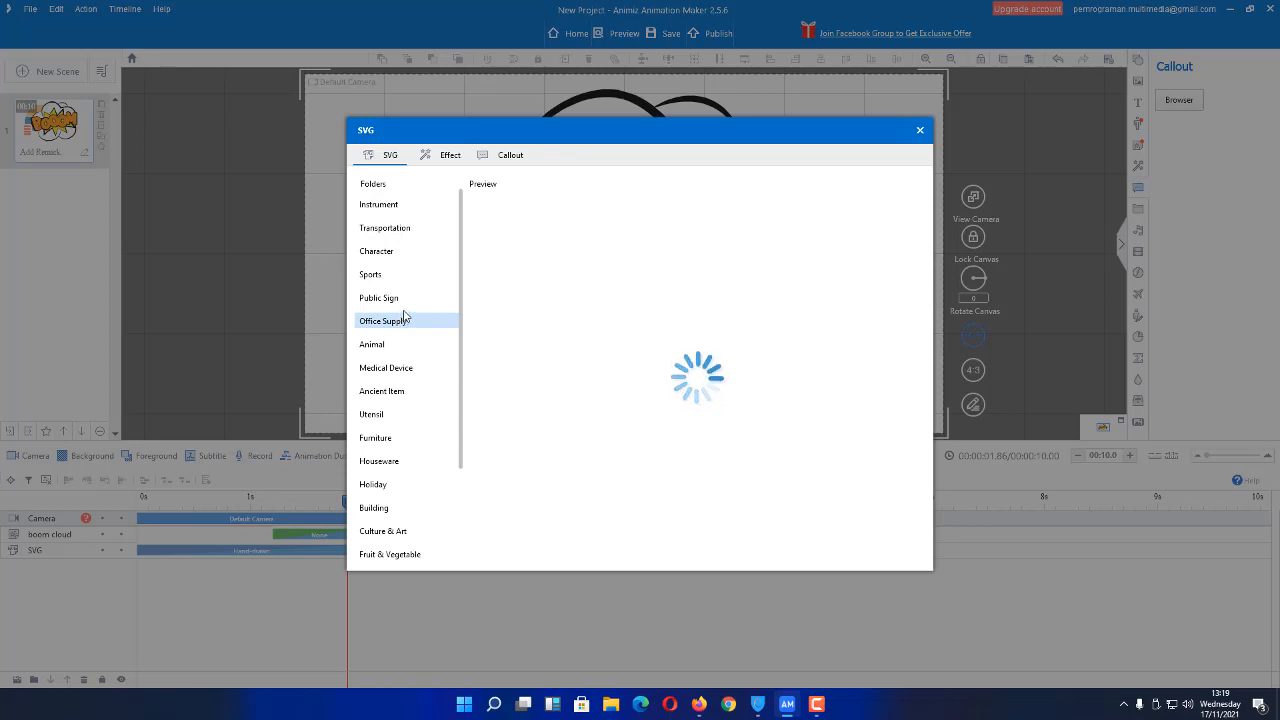
left_click(380, 424)
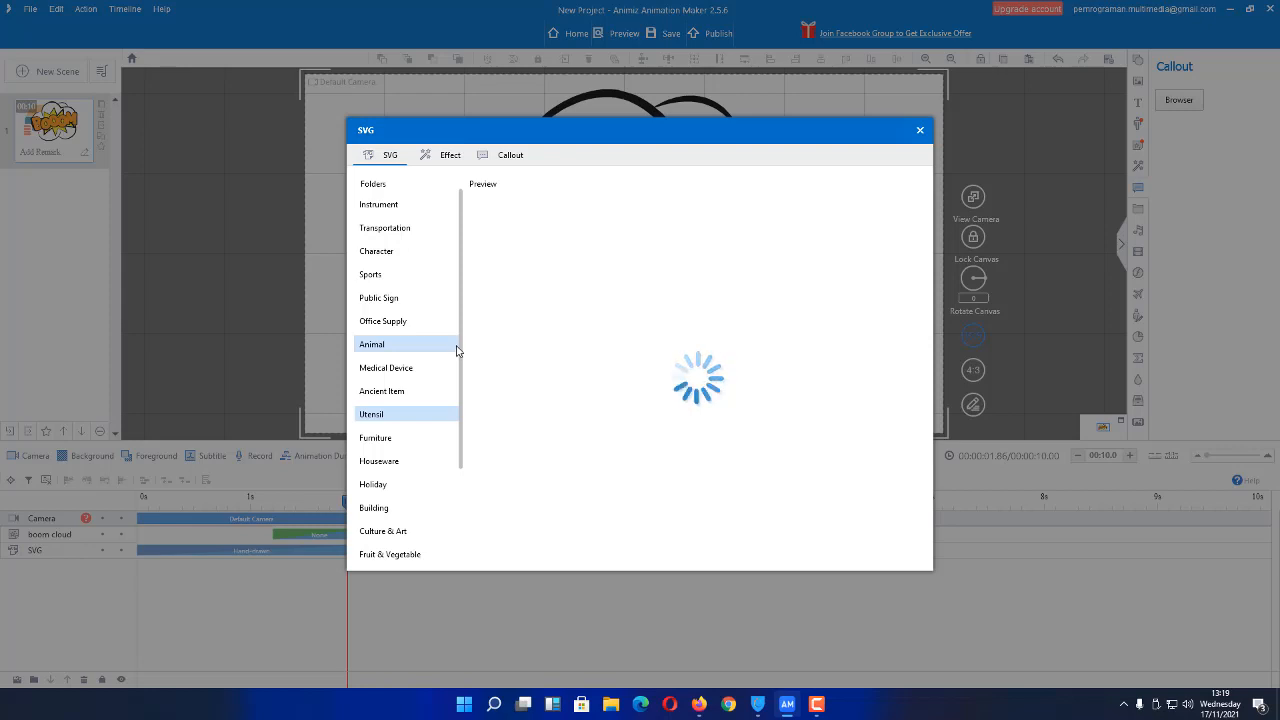
Step: Insert the first Common Effects animation, the rocket firework, into the scene and enlarge it over the boom cloud
left_click(447, 156)
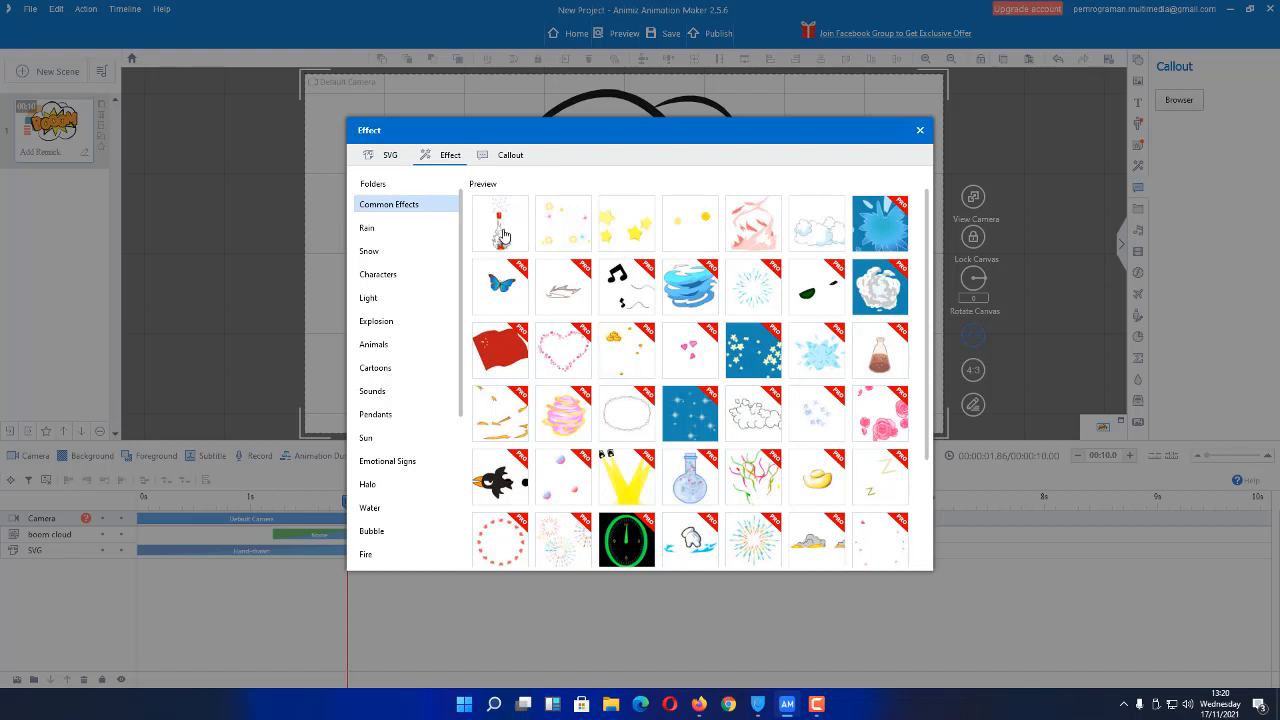
double_click(503, 235)
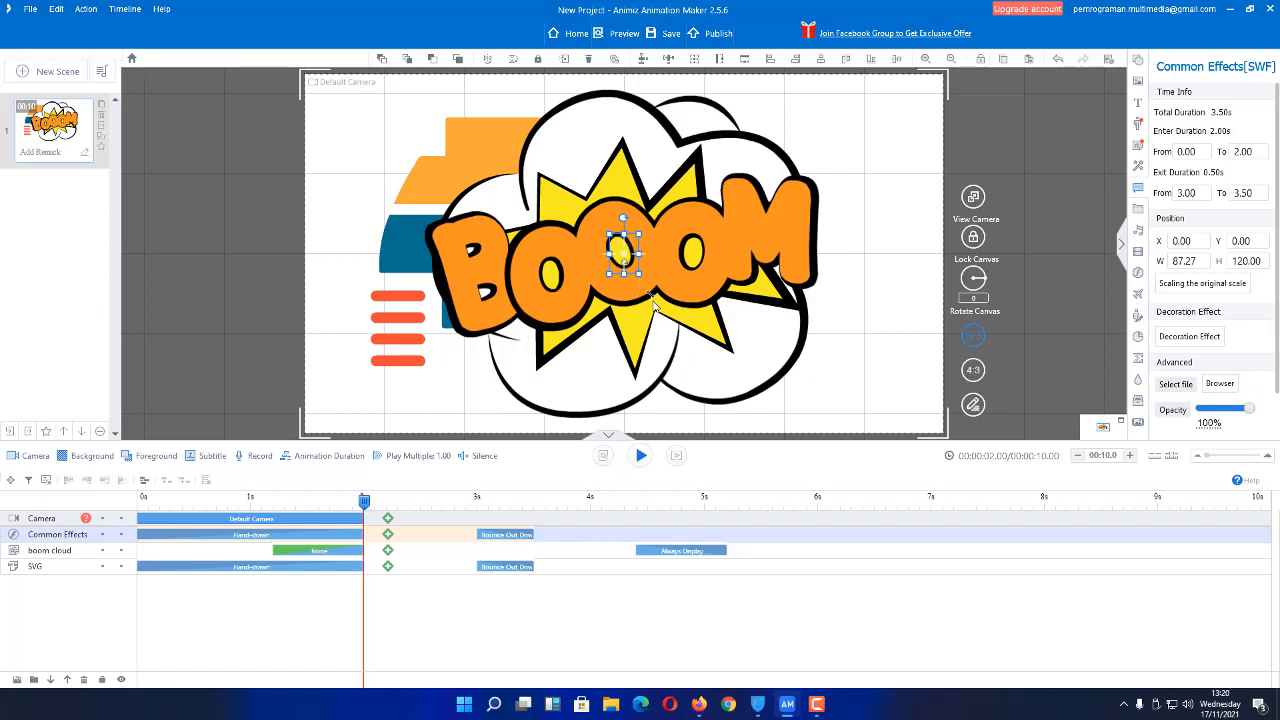
left_click_drag(638, 278, 704, 357)
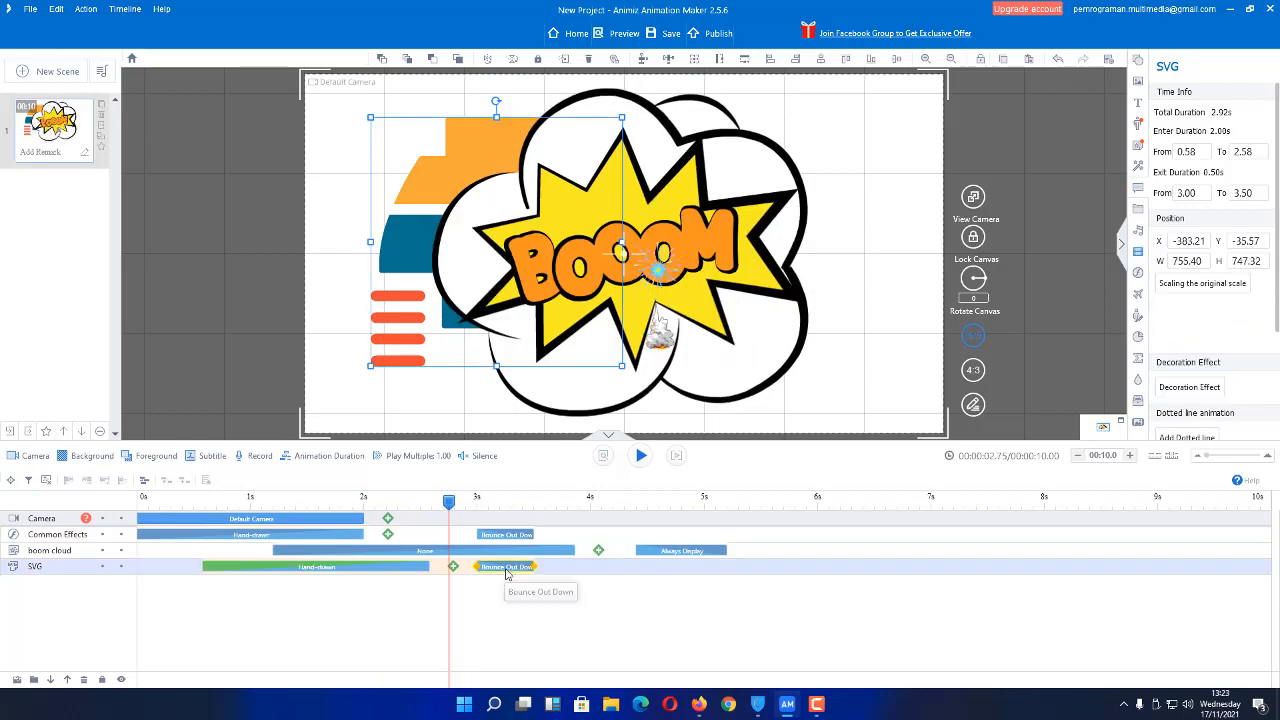
left_click(507, 573)
double_click(507, 567)
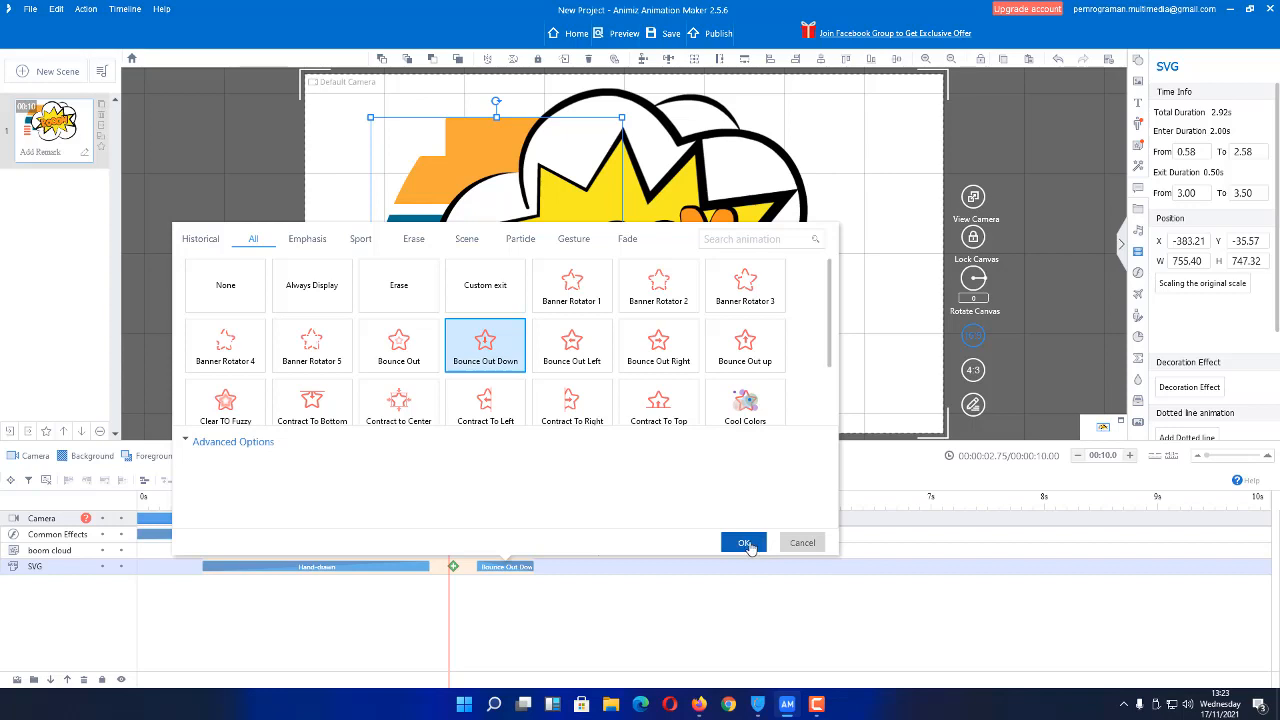
left_click(802, 543)
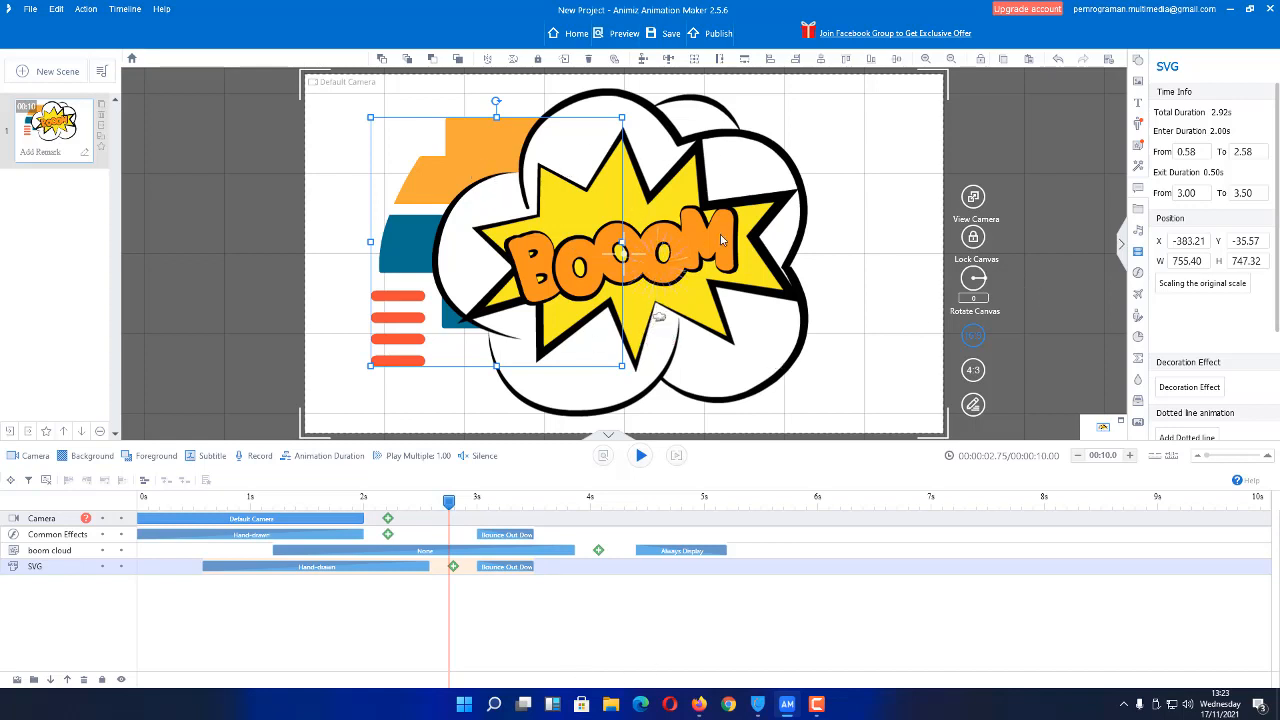
Step: Add a blank second scene to the project
left_click(1138, 278)
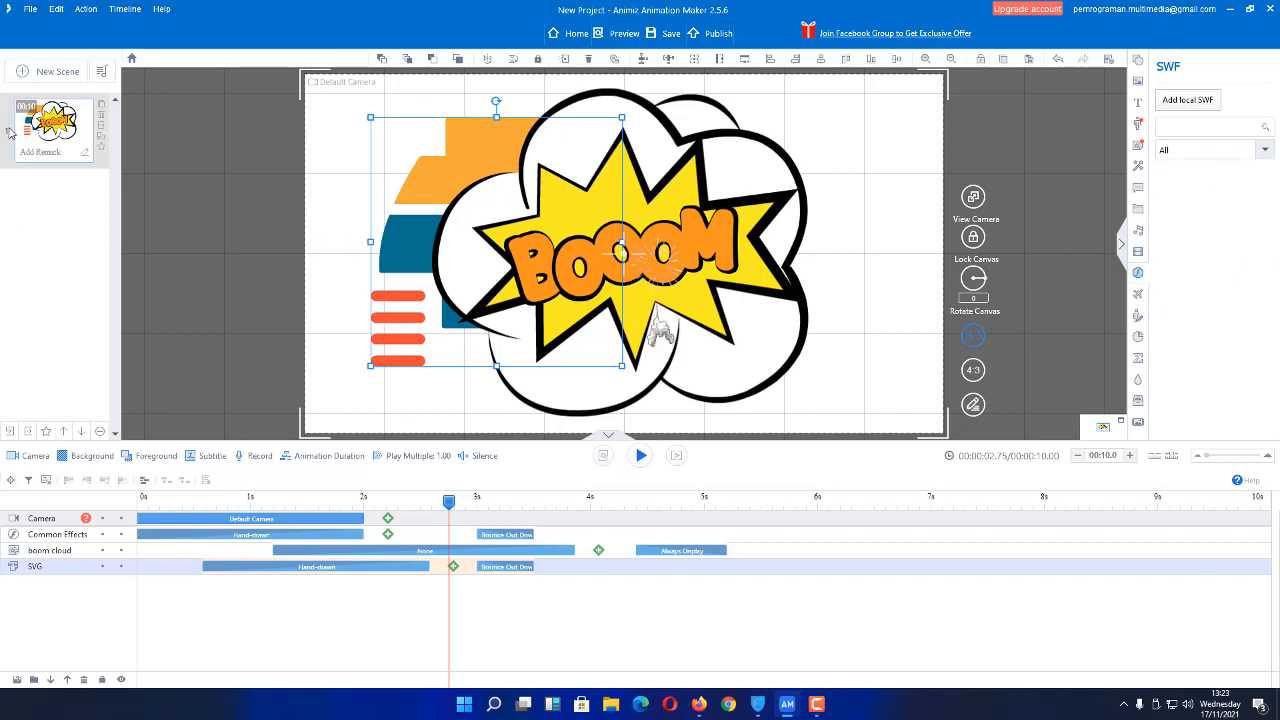
left_click(45, 71)
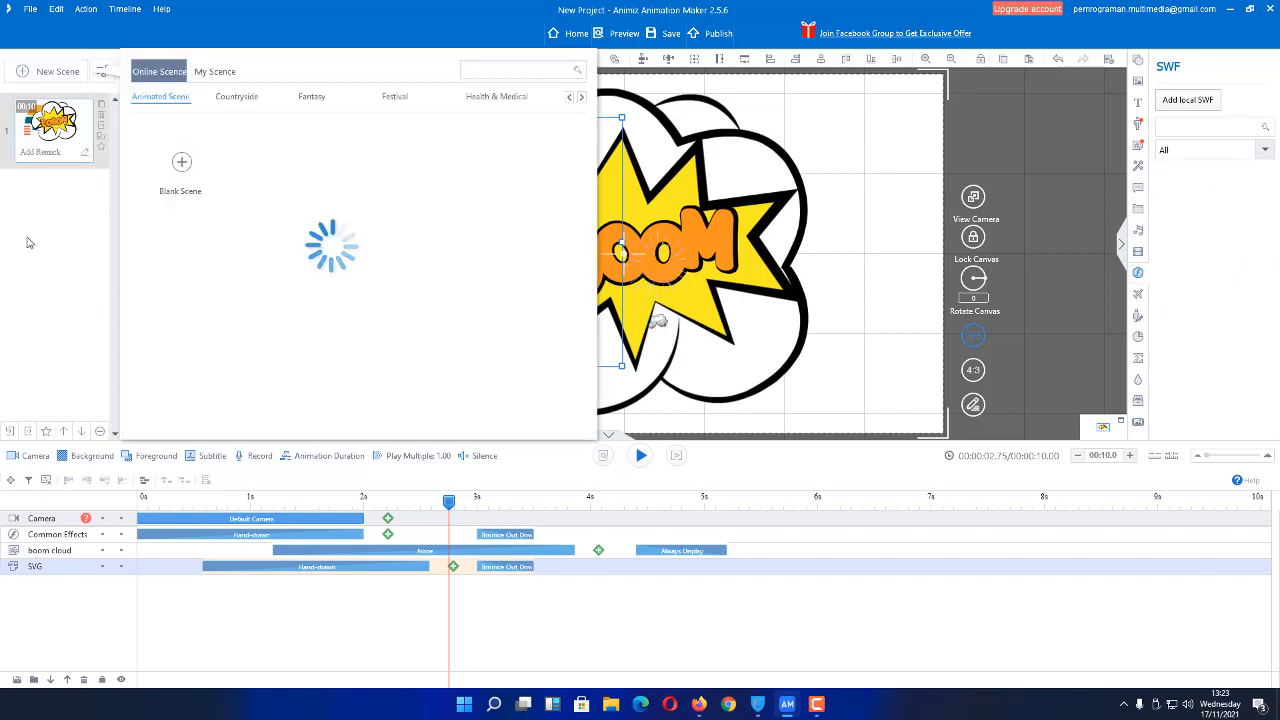
left_click(200, 163)
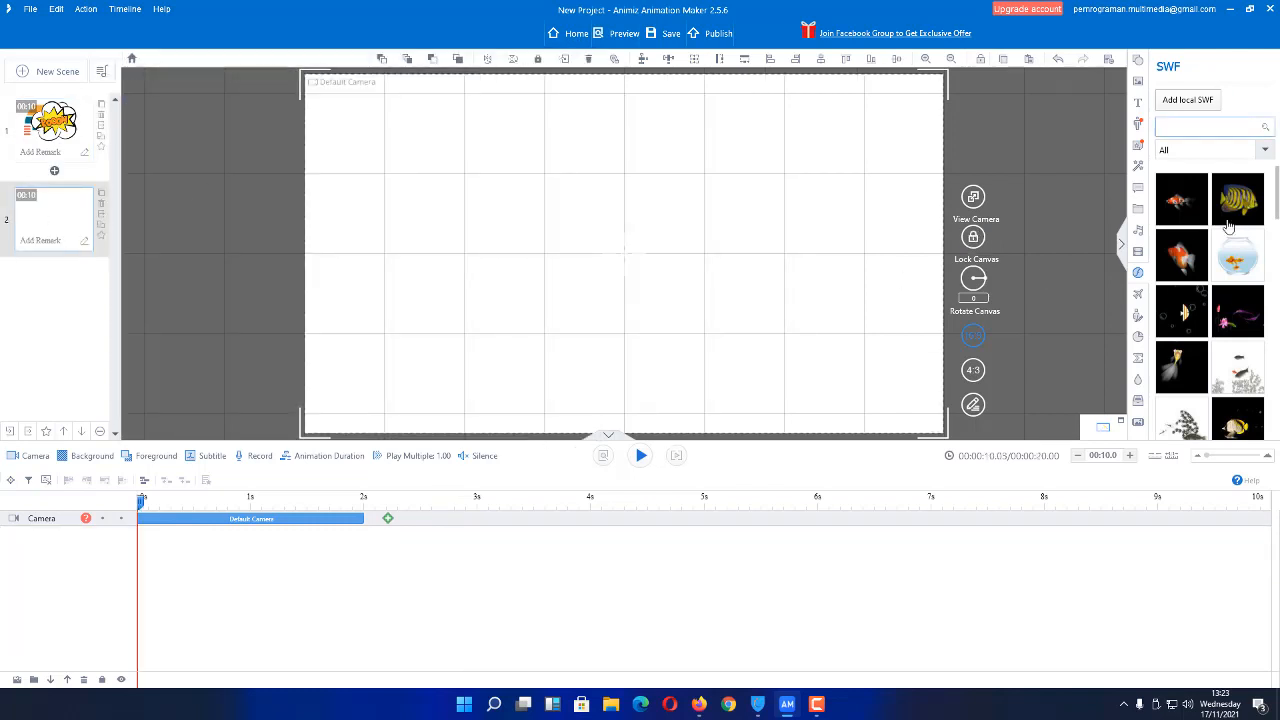
Step: Place the goldfish bowl SWF left of the canvas centre, enlarge it to about 663 × 466, and preview the scene at about 3.8 s
scroll(1230, 375, "down", 2)
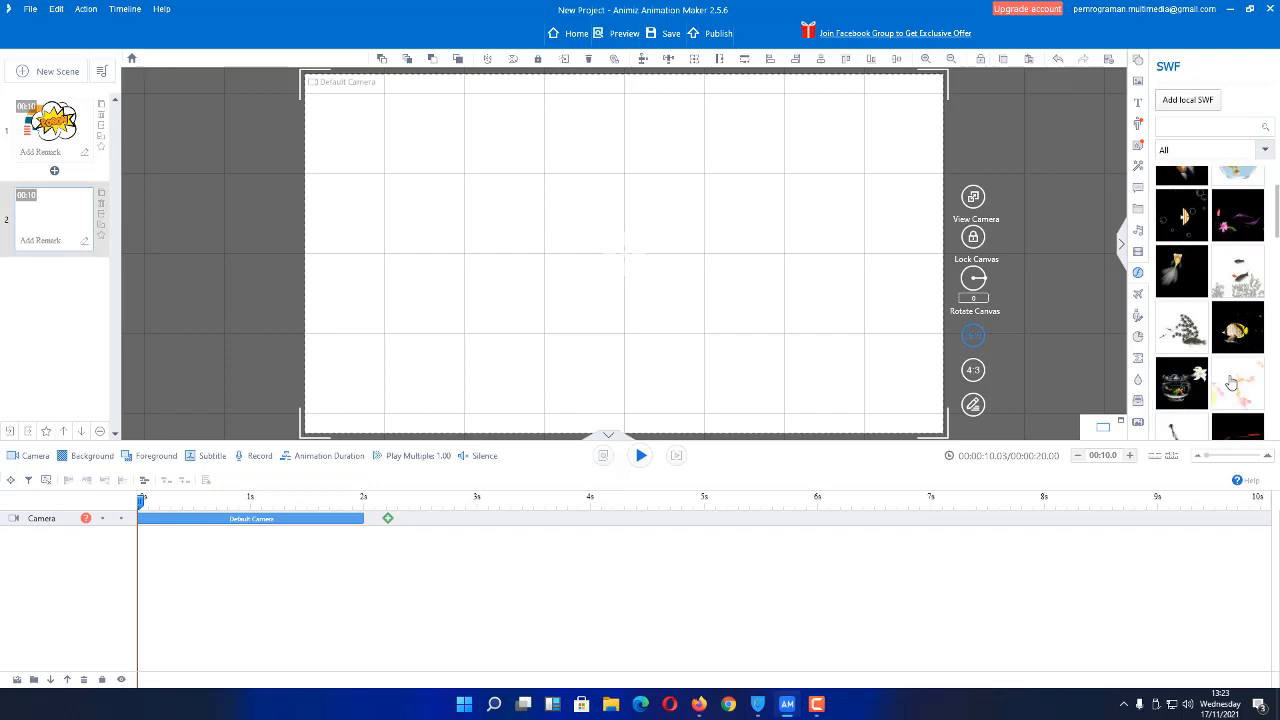
scroll(1230, 383, "up", 1)
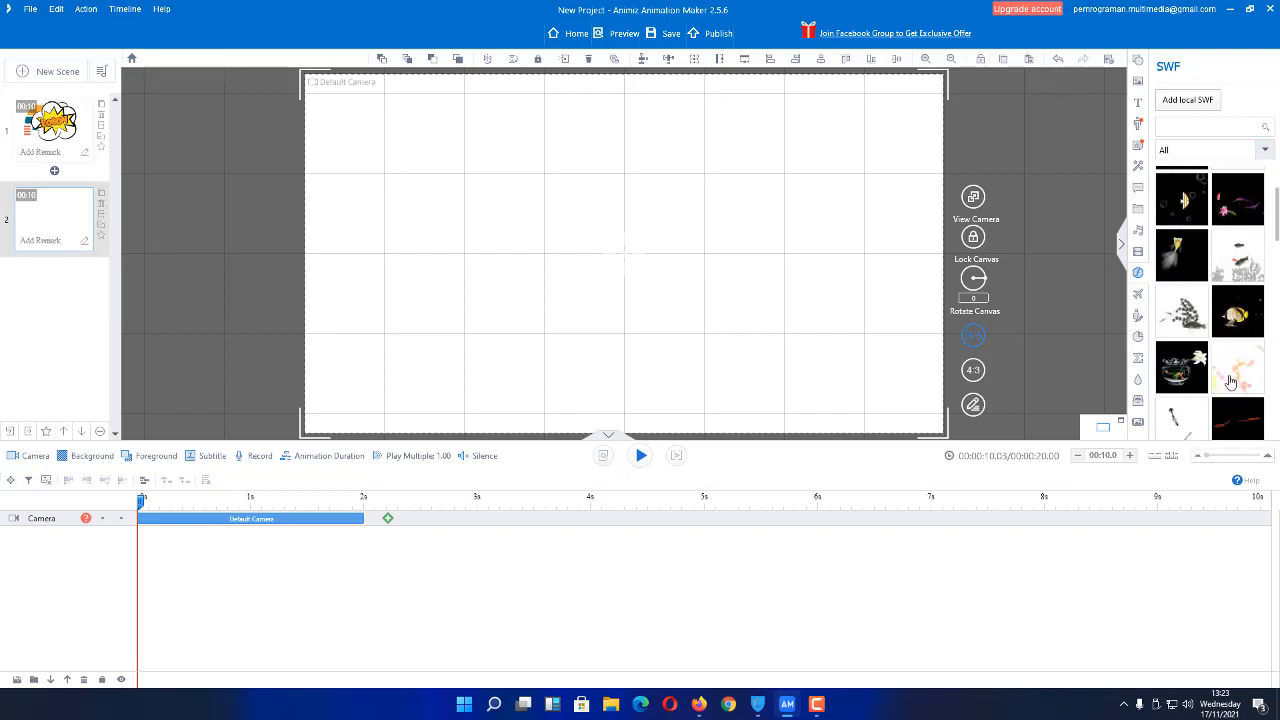
scroll(1230, 382, "up", 1)
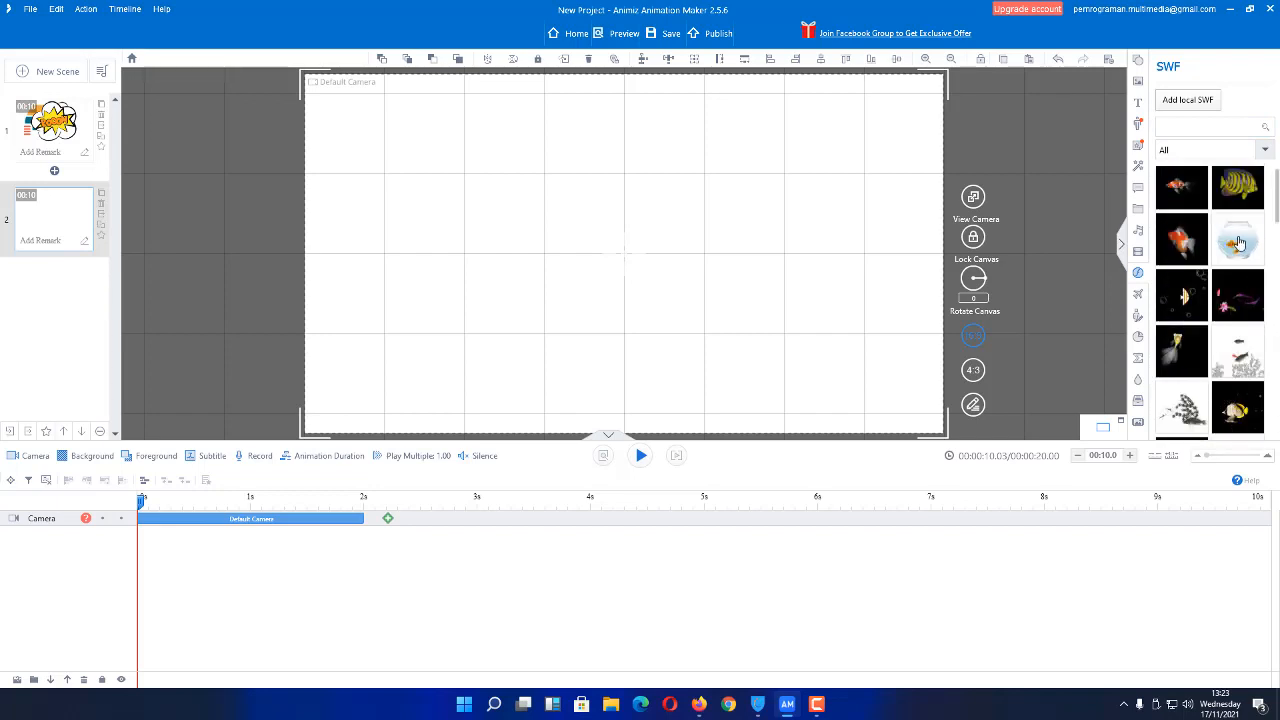
left_click_drag(1238, 243, 535, 281)
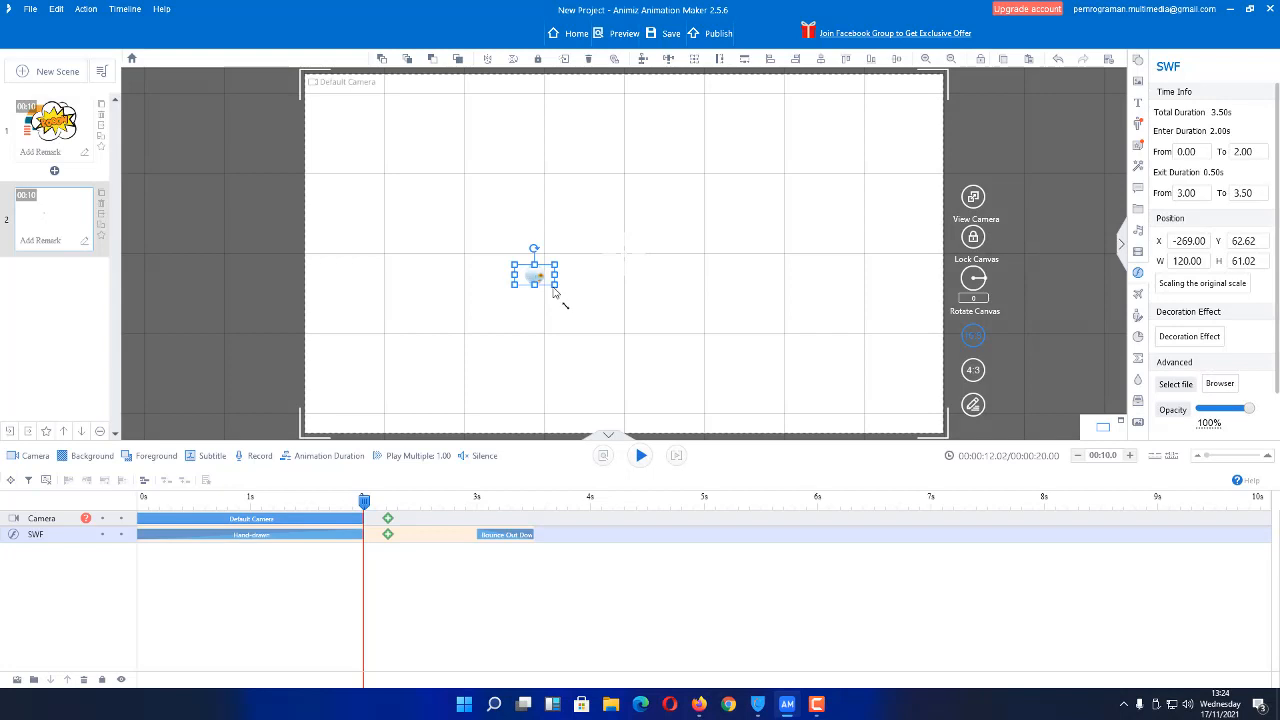
mouse_move(557, 285)
left_mouse_down()
mouse_move(689, 429)
mouse_move(734, 429)
mouse_move(717, 389)
mouse_move(566, 286)
left_mouse_up()
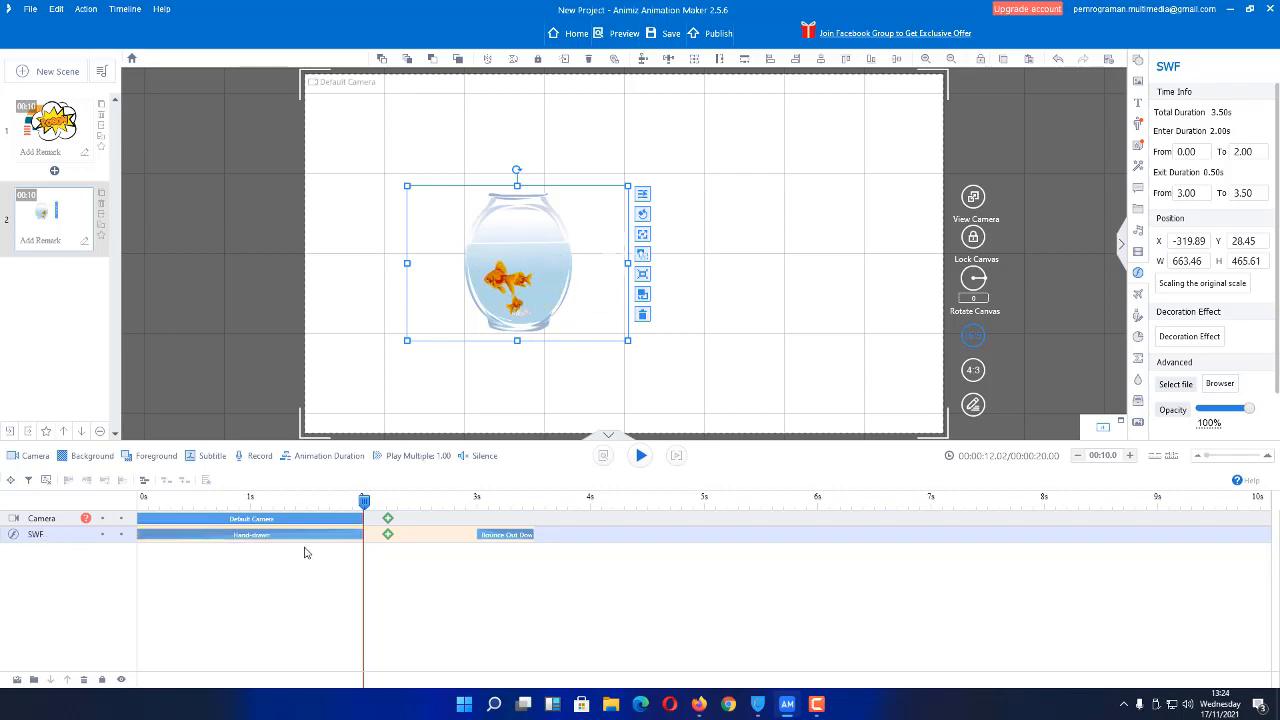
left_click_drag(366, 502, 569, 507)
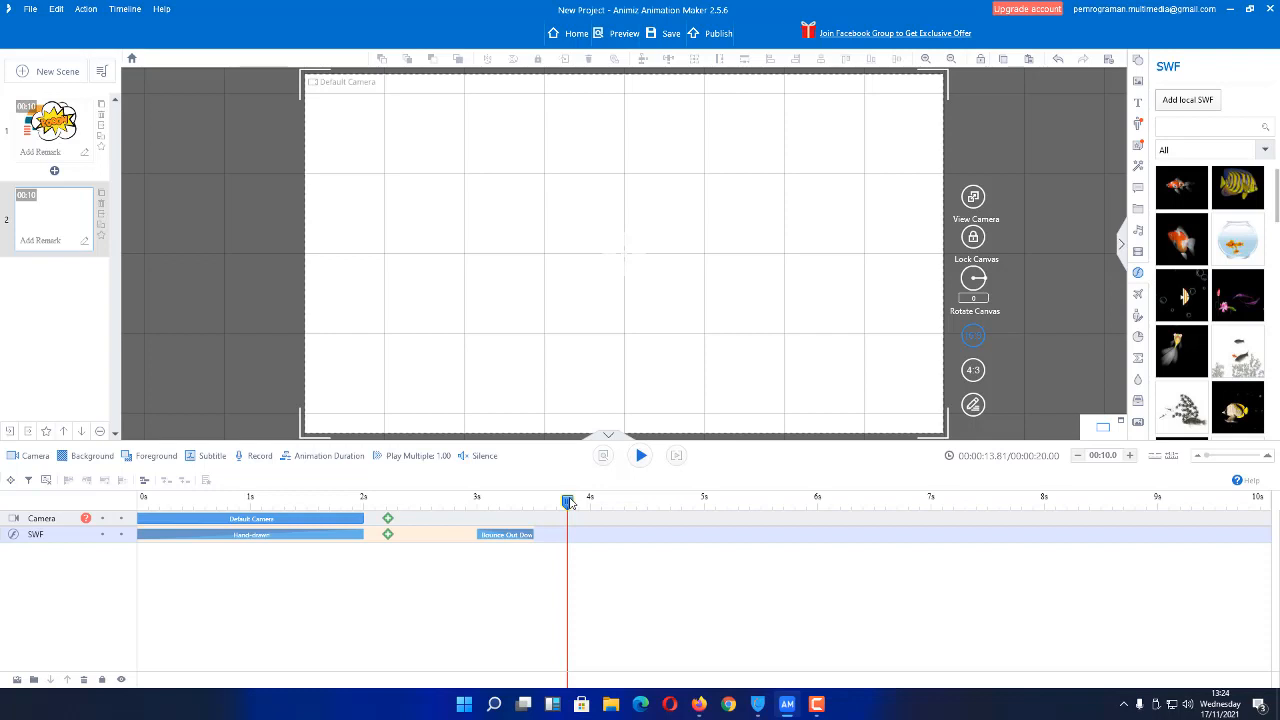
Step: Insert the first goldfish SWF into the second scene with the playhead at about 3.75 s
mouse_move(569, 503)
left_mouse_down()
mouse_move(530, 505)
mouse_move(560, 503)
left_mouse_up()
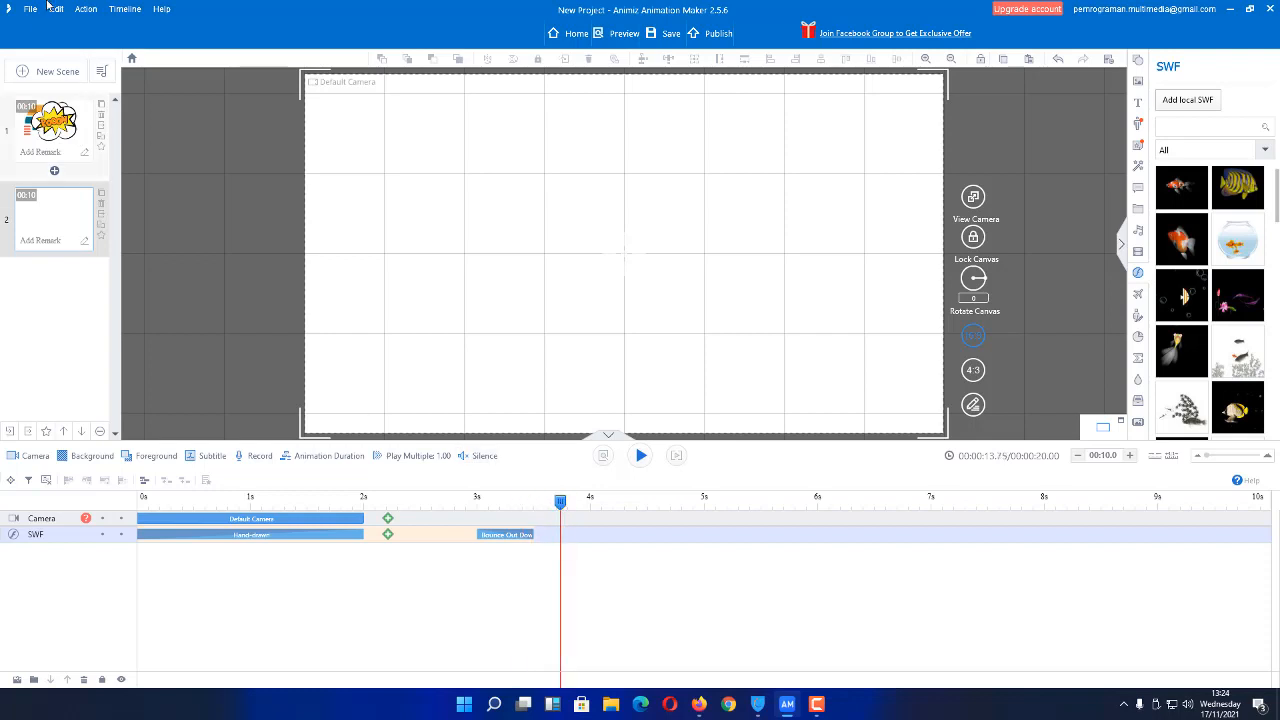
left_click(1180, 199)
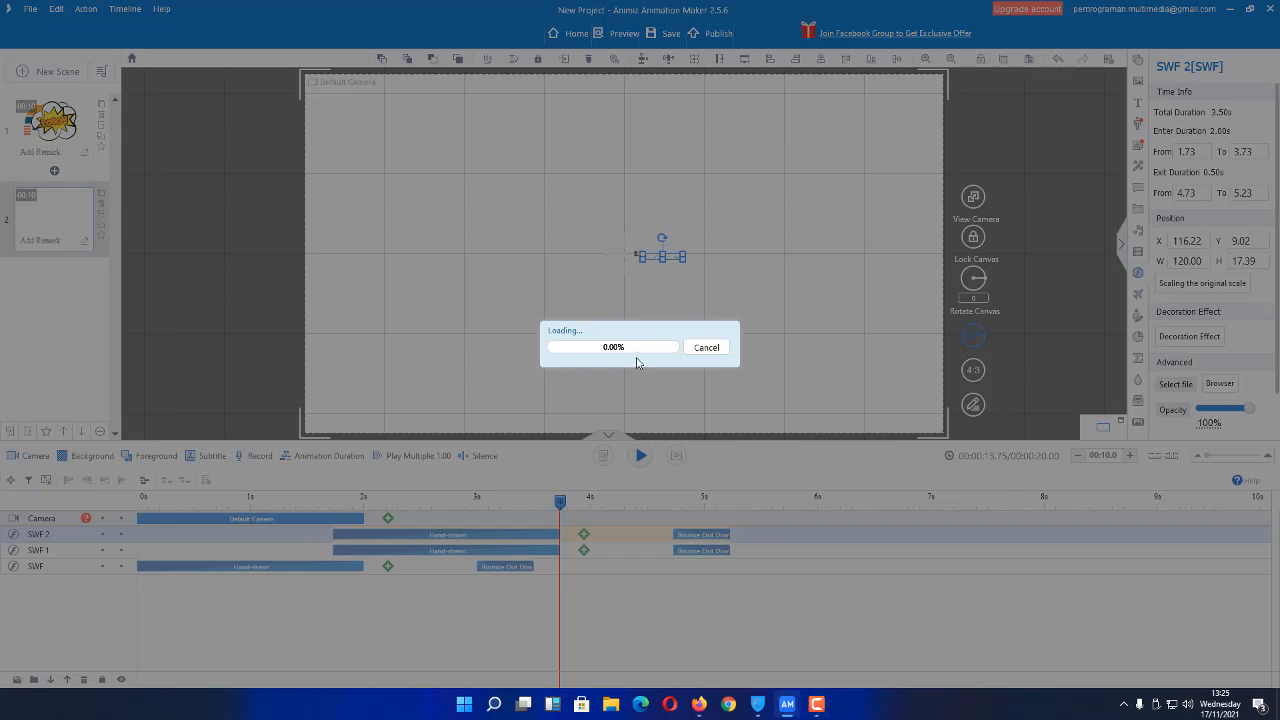
Step: Switch to Firefox to check the Animation Maker pricing page, and minimize the browser
mouse_move(700, 708)
left_click(696, 642)
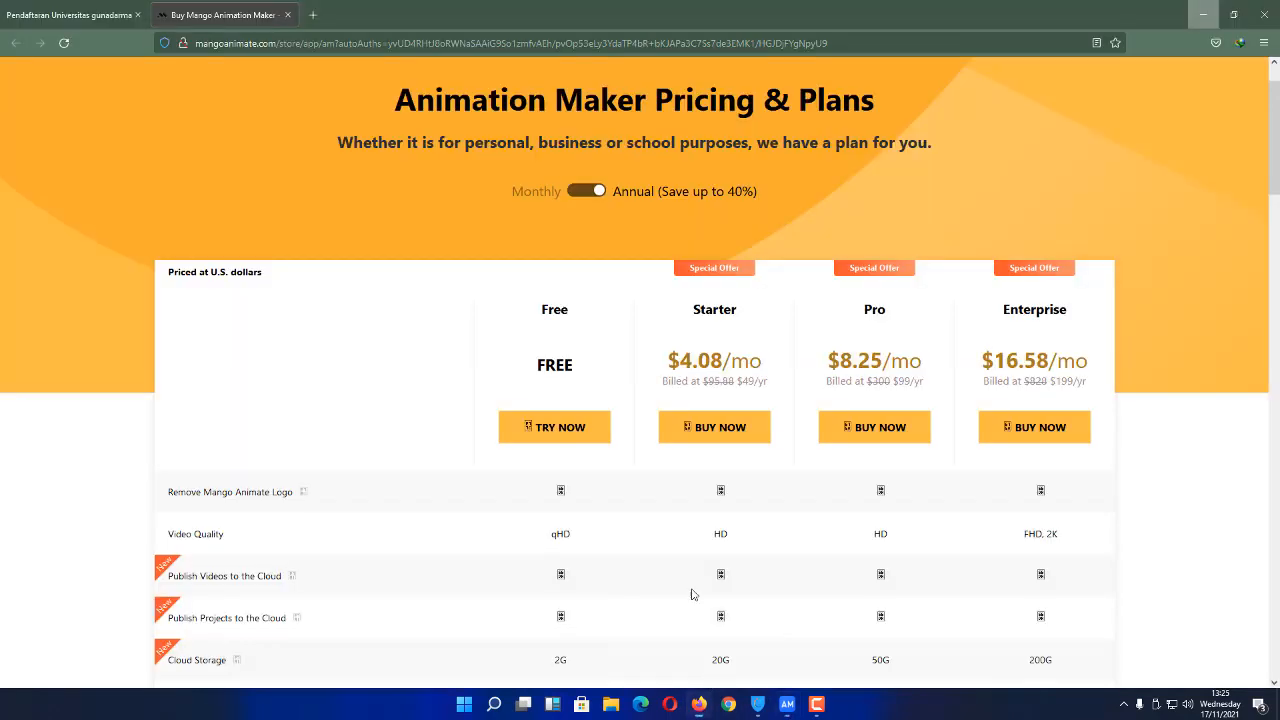
left_click(1200, 14)
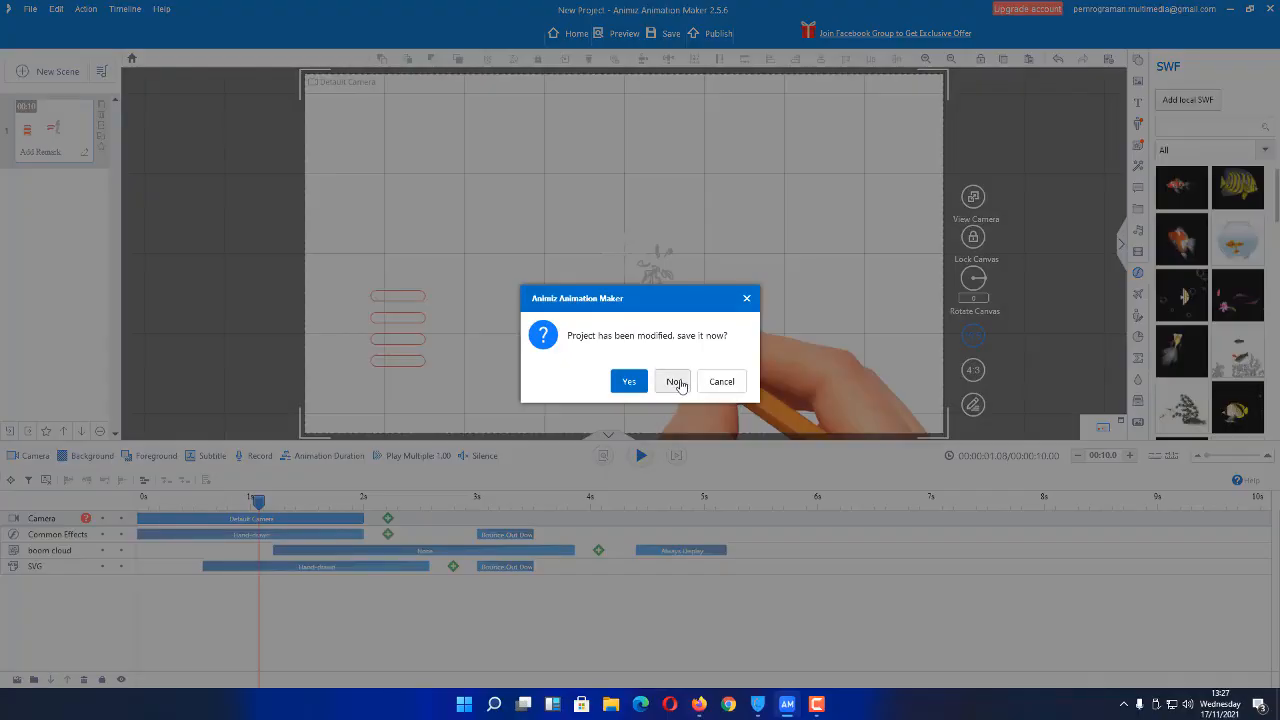
Step: Close the modified project without saving, reopen Animiz Animation Maker and start a new empty project
left_click(678, 378)
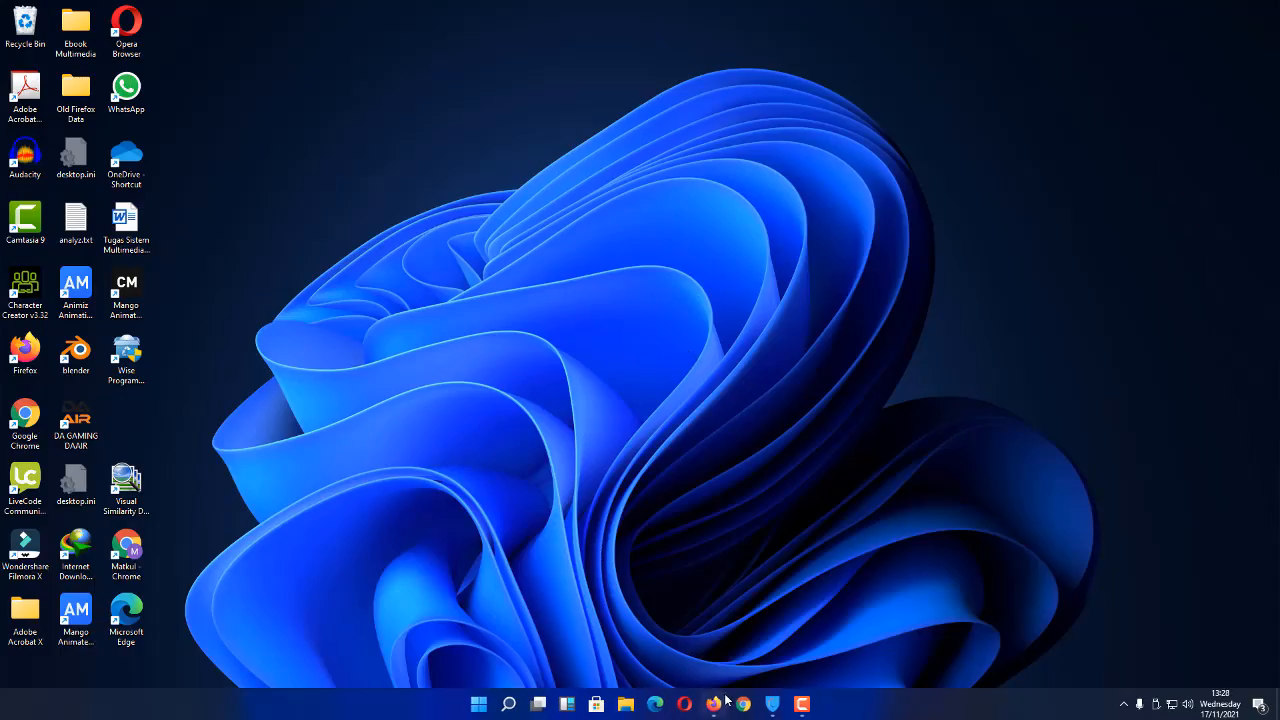
left_click(76, 290)
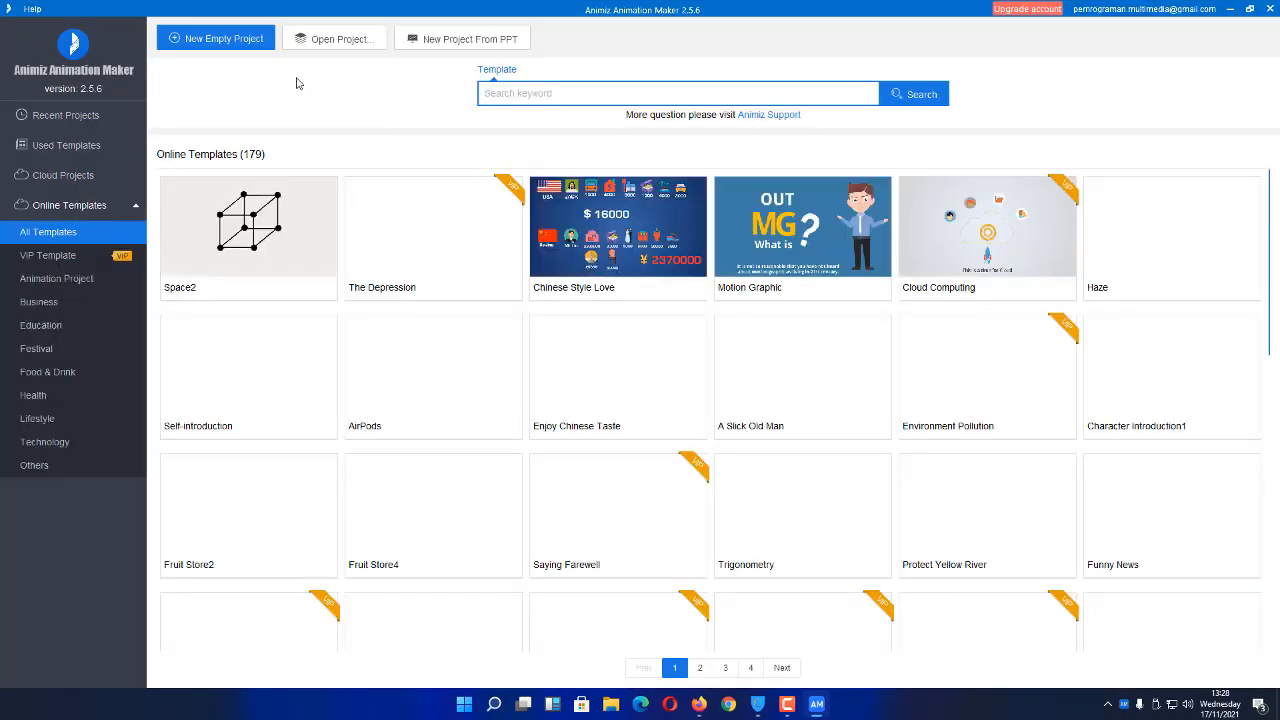
left_click(225, 41)
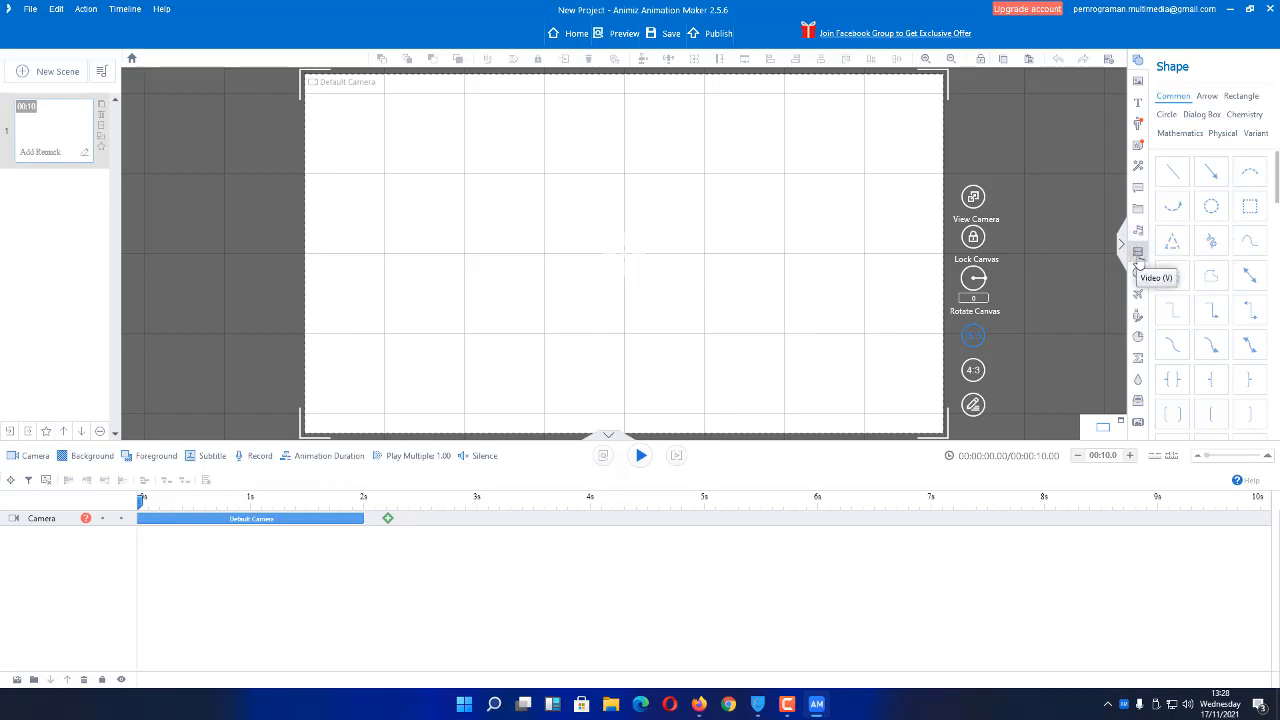
Step: Insert the crying pose of the blond man with the tie from the Flash Actor library, right of the canvas centre
left_click(1138, 317)
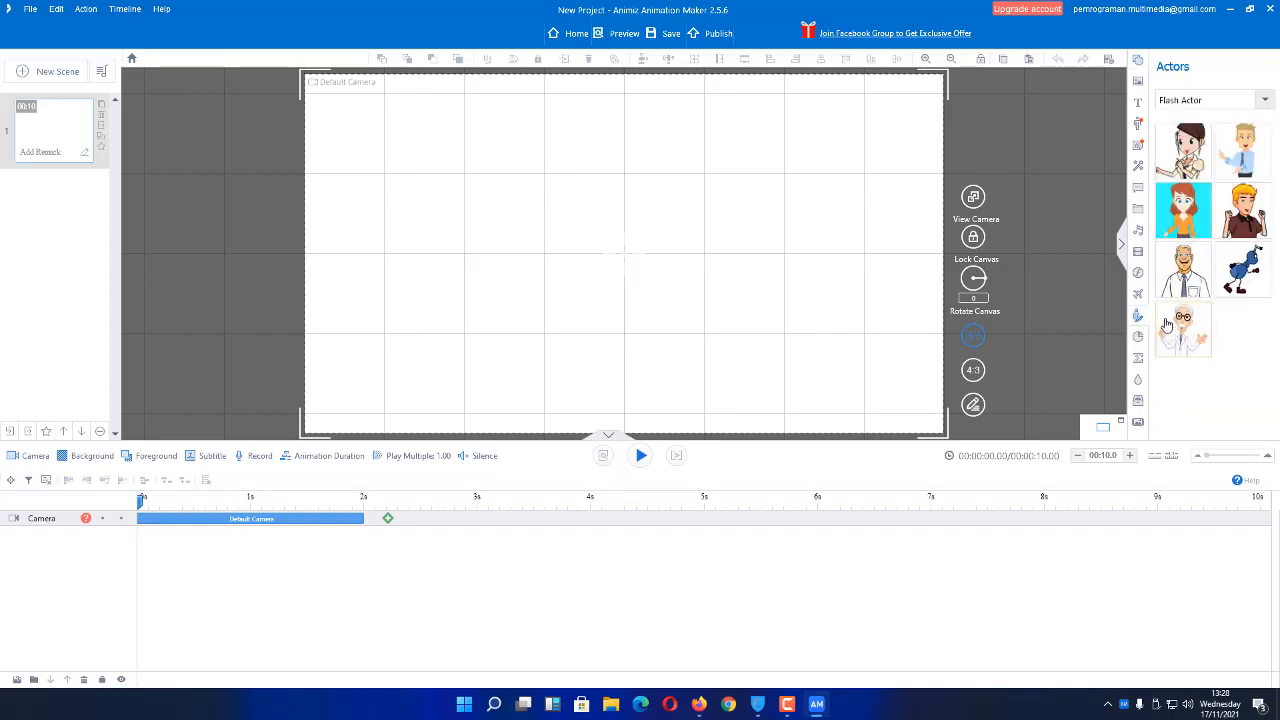
left_click(1246, 150)
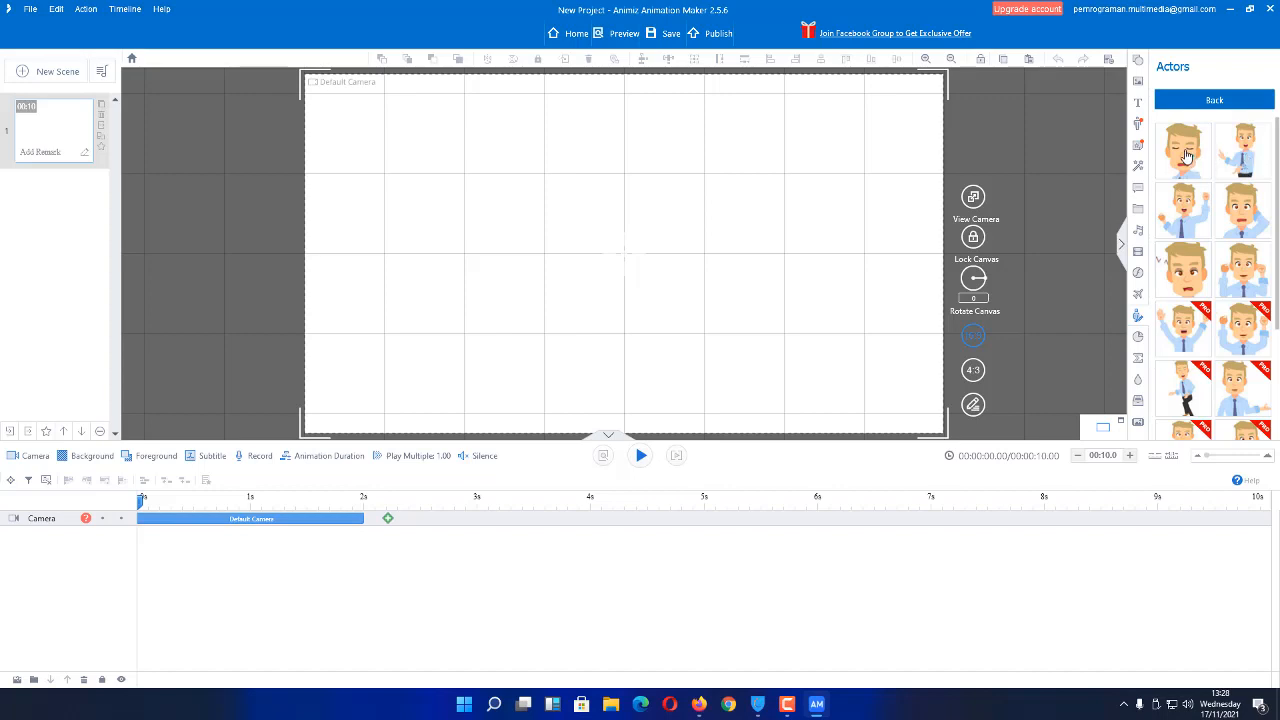
left_click_drag(1186, 155, 795, 250)
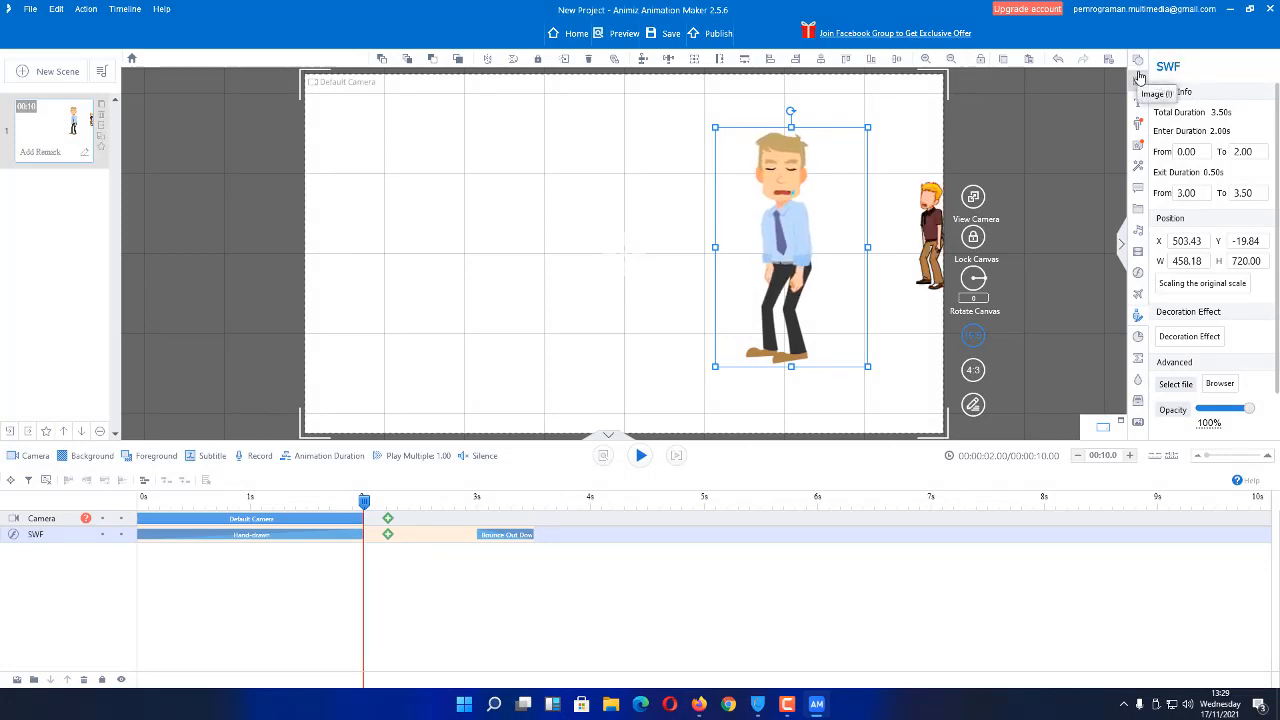
Step: Reposition the crying actor nearer the canvas centre, at about X 226, Y 42
left_click(945, 224)
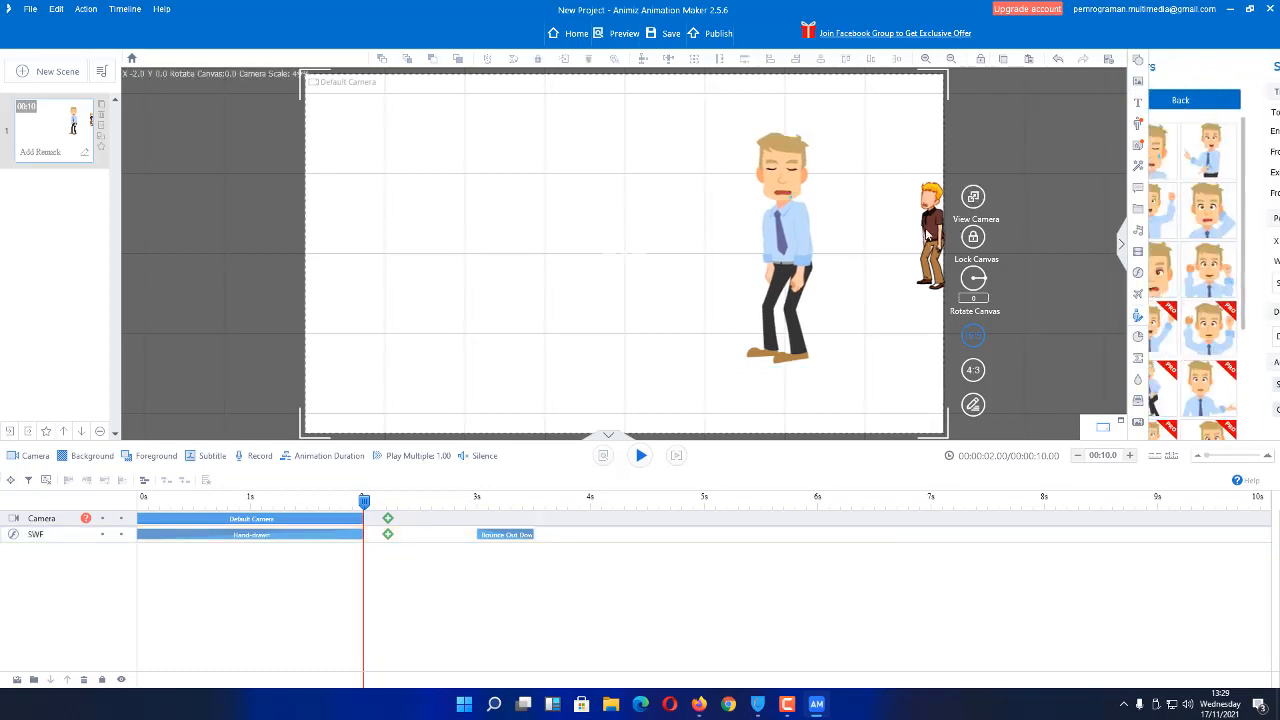
left_click_drag(936, 232, 806, 246)
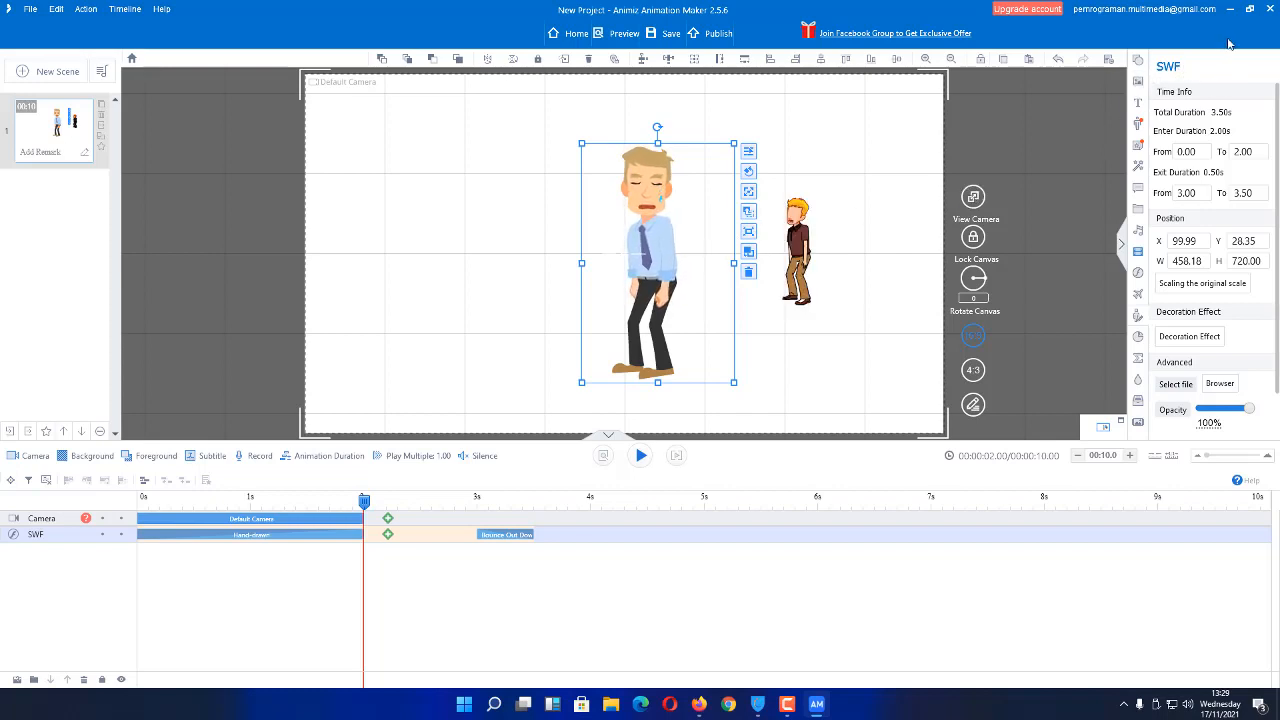
scroll(1220, 245, "down", 1)
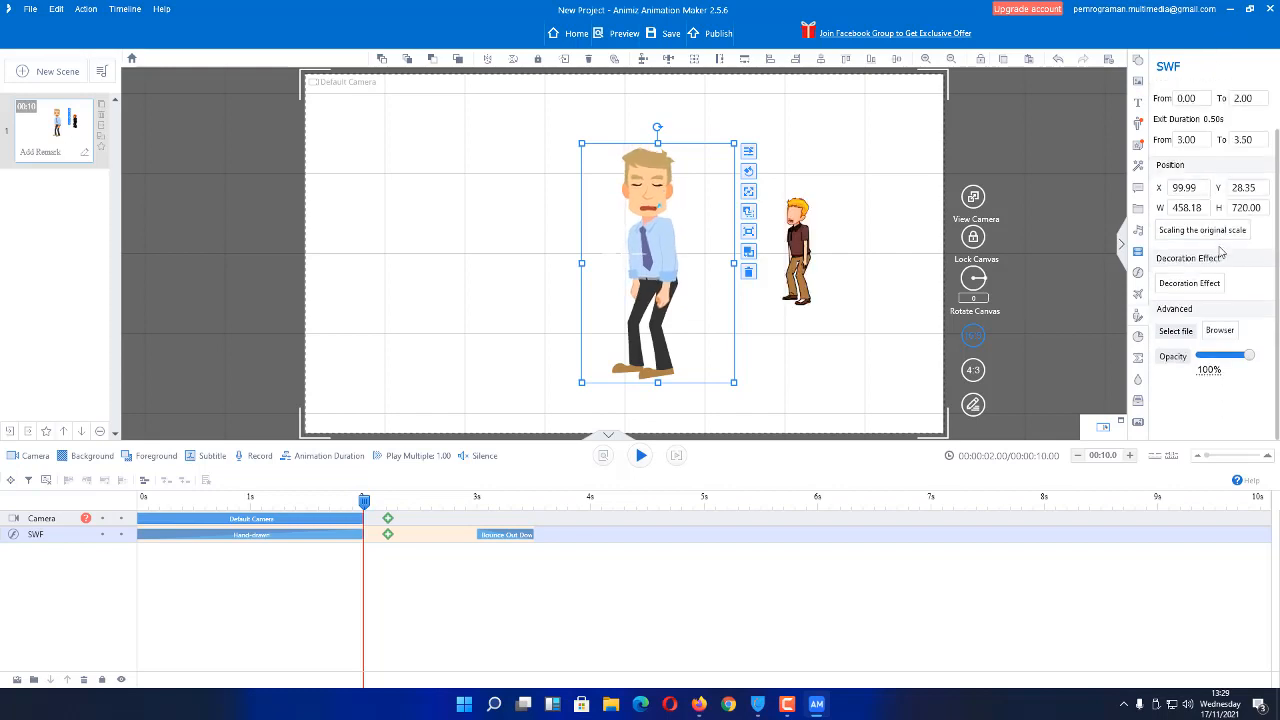
scroll(1220, 252, "up", 1)
scroll(1225, 235, "down", 1)
scroll(1216, 166, "up", 1)
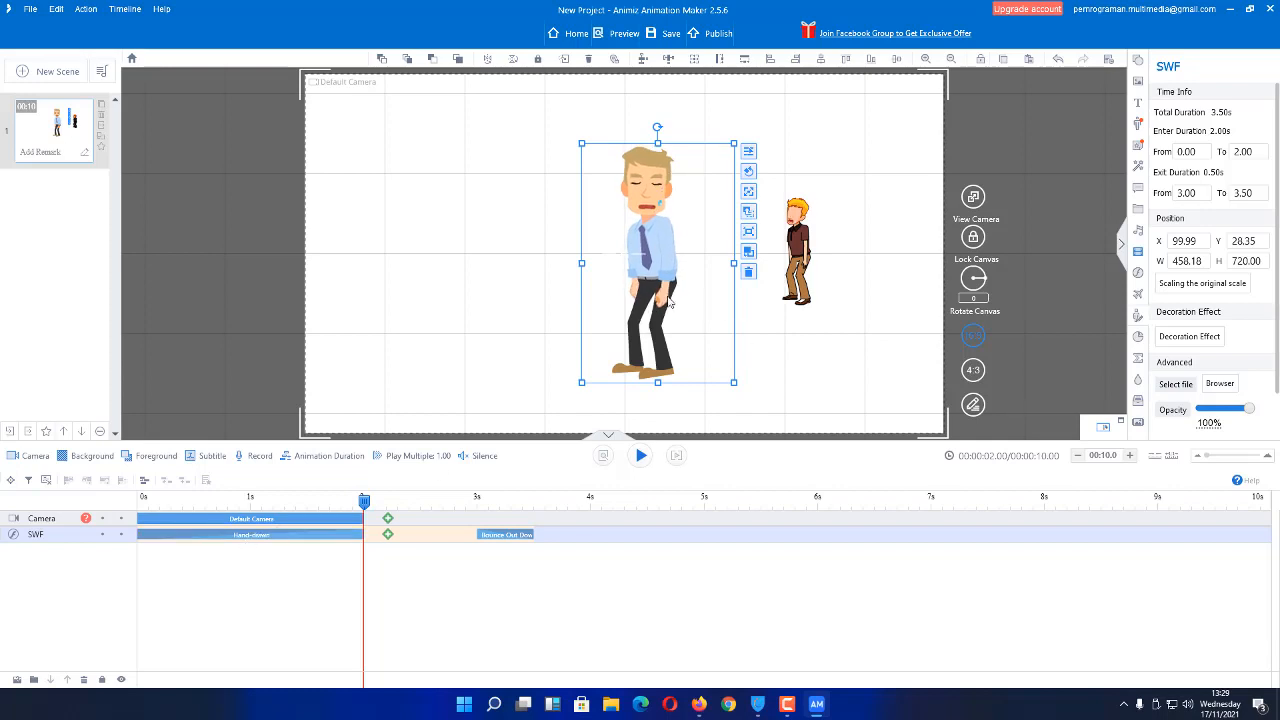
left_click_drag(656, 279, 723, 317)
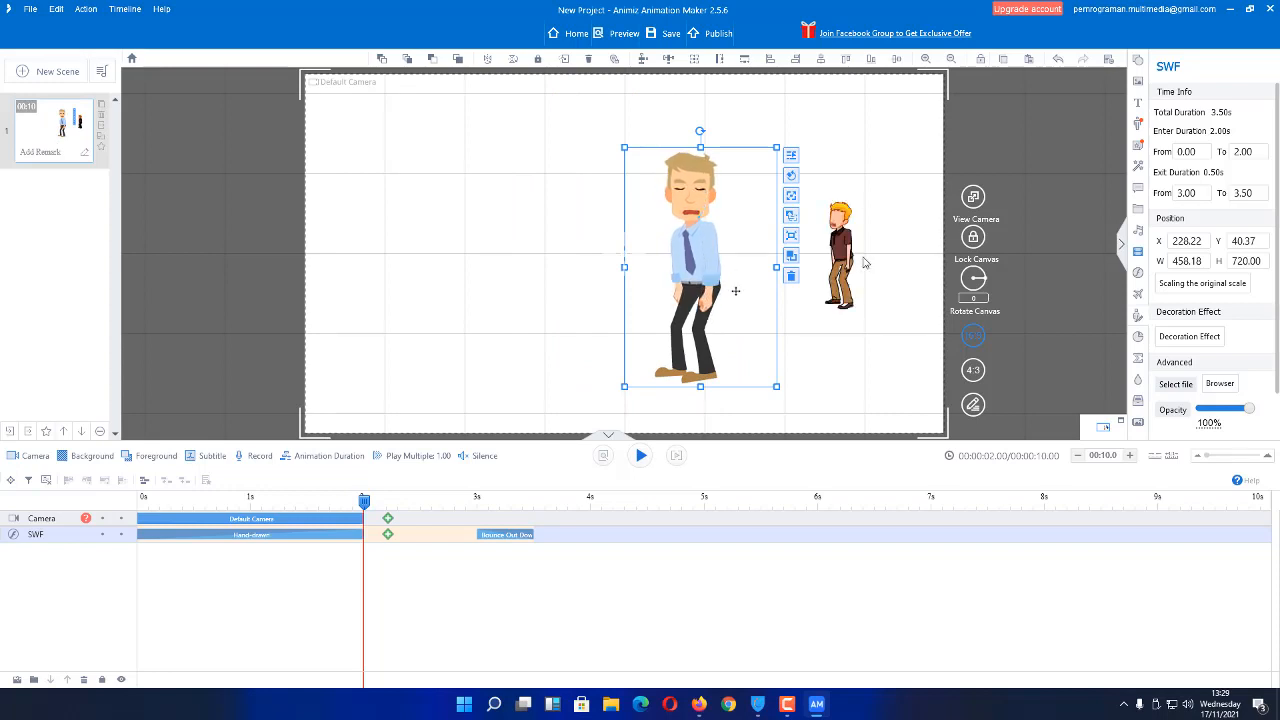
left_click_drag(849, 259, 848, 260)
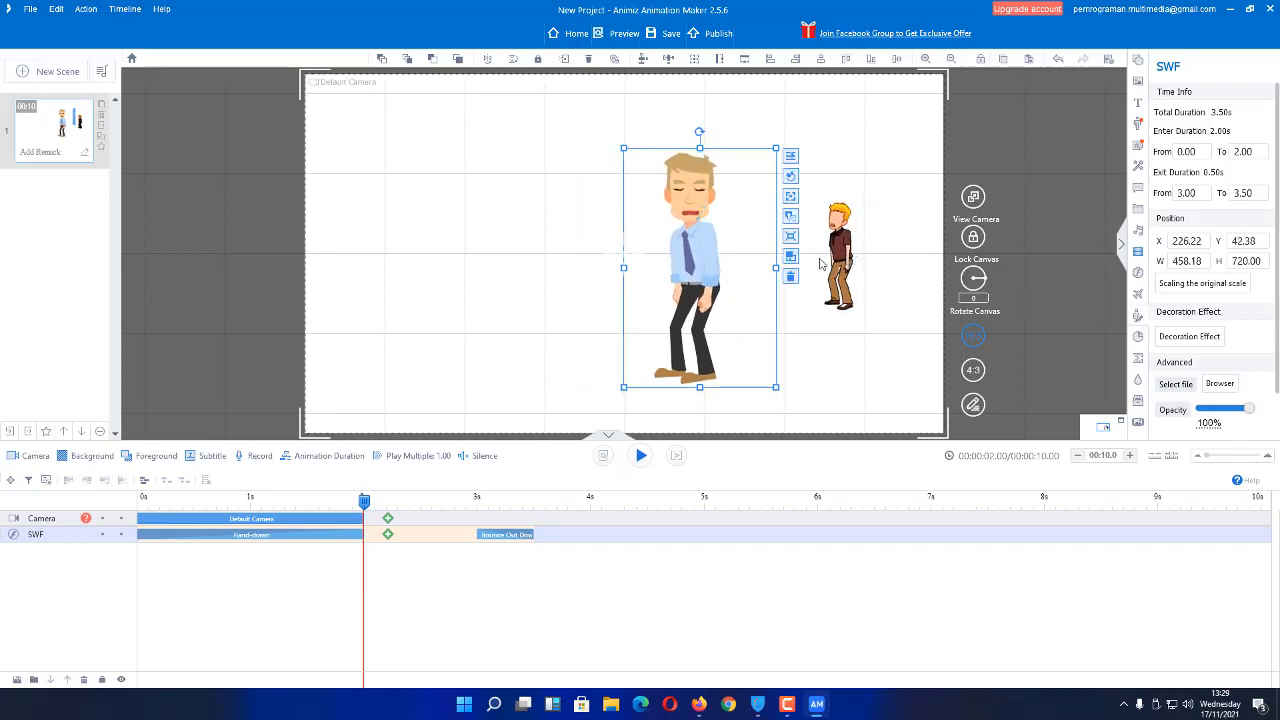
Step: Shorten the crying actor's Hand-drawn entrance to about 0.4 s and preview the scene
left_click(645, 461)
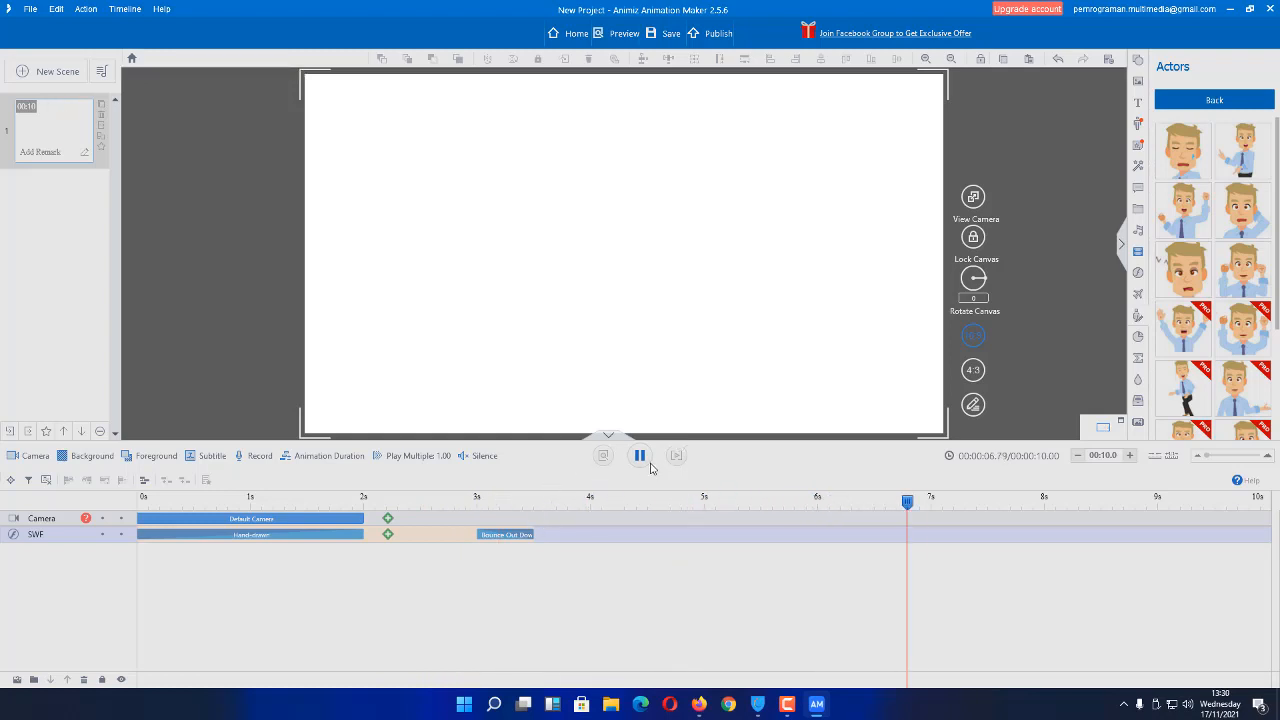
left_click(641, 457)
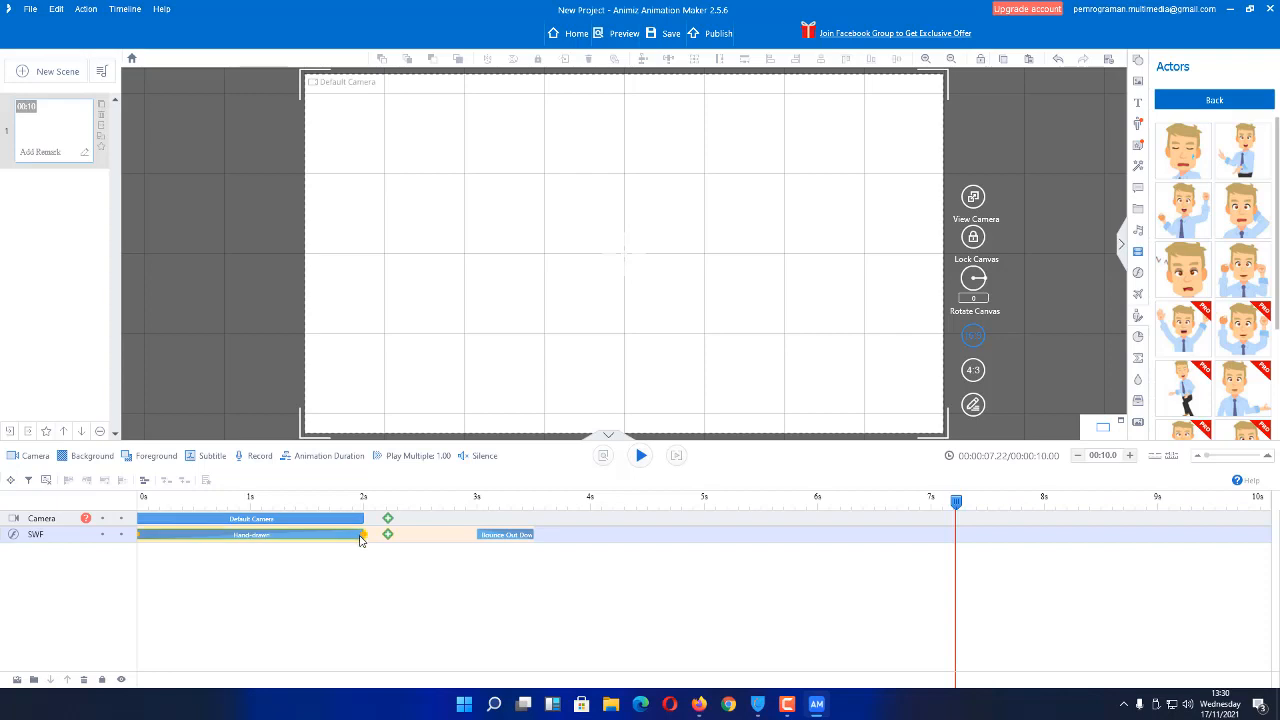
left_click(309, 540)
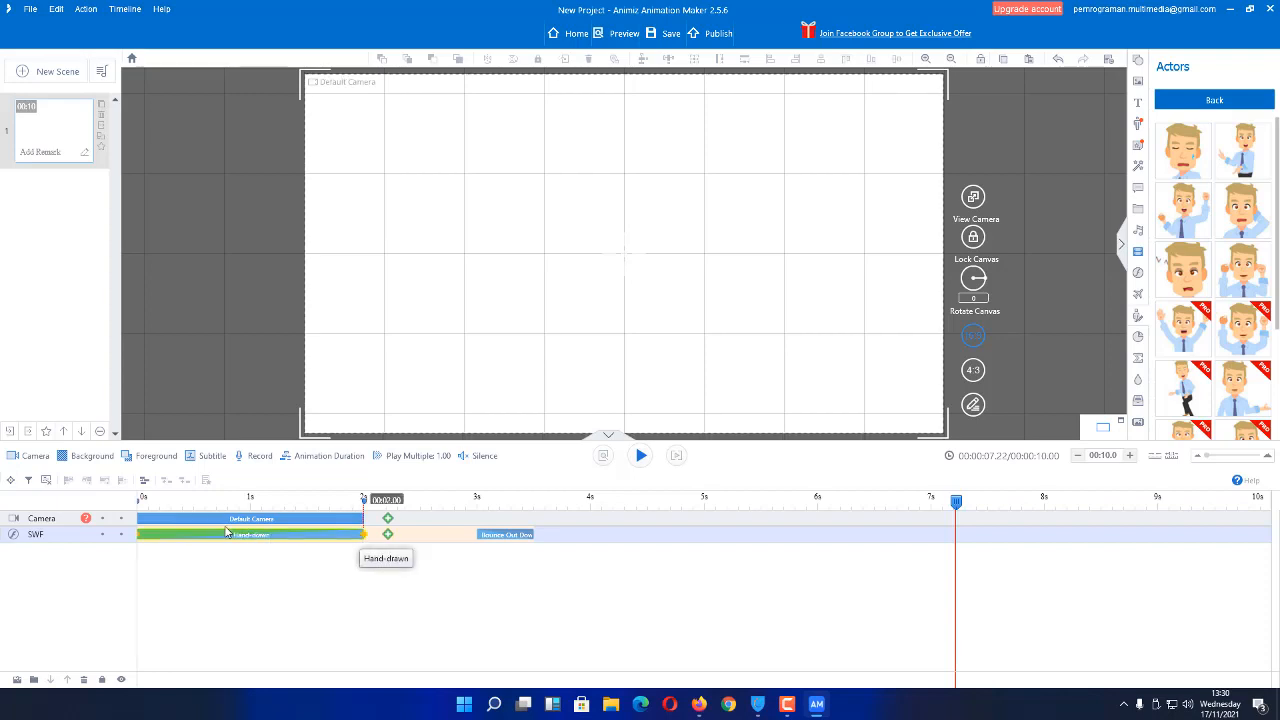
mouse_move(363, 535)
left_mouse_down()
mouse_move(172, 535)
mouse_move(186, 535)
left_mouse_up()
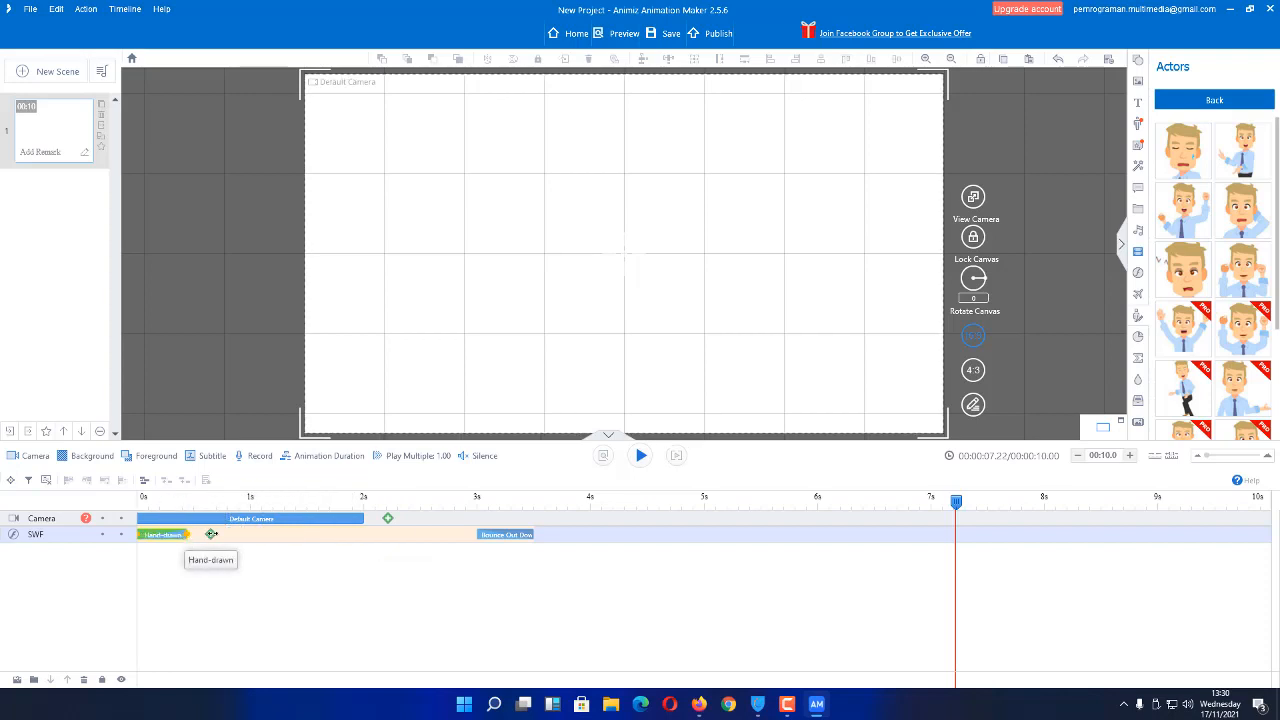
left_click(677, 456)
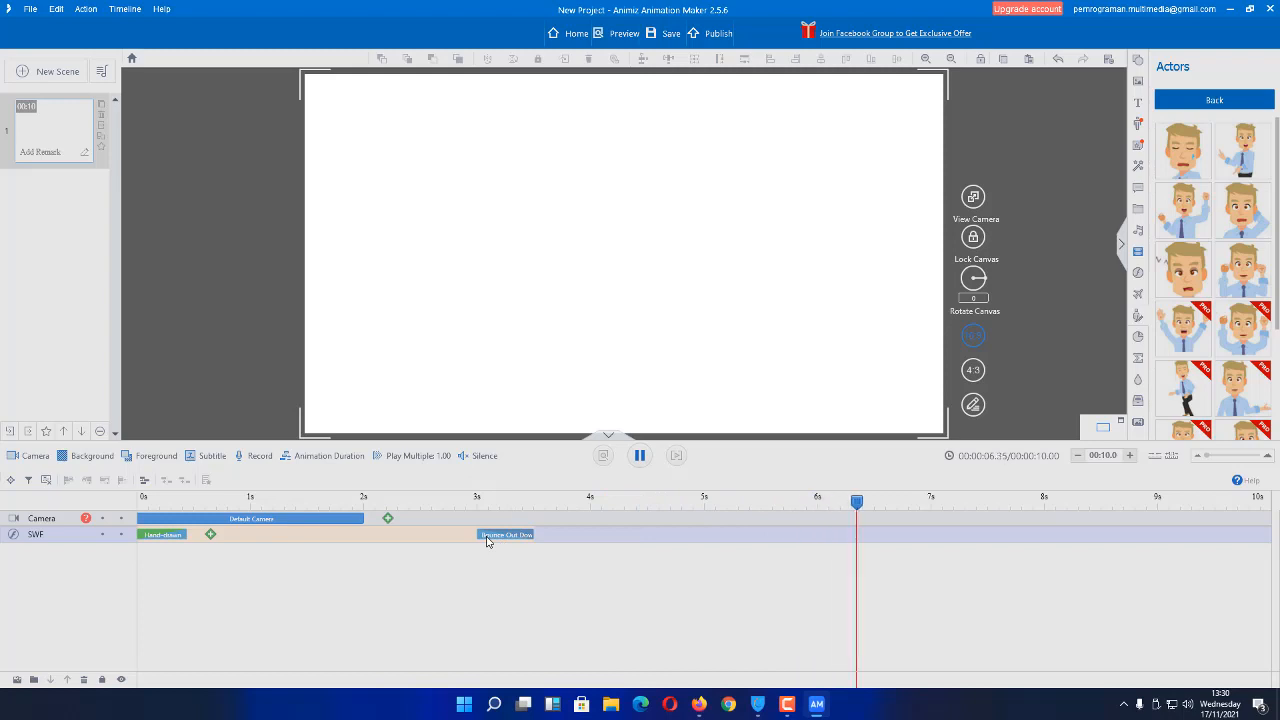
left_click(639, 455)
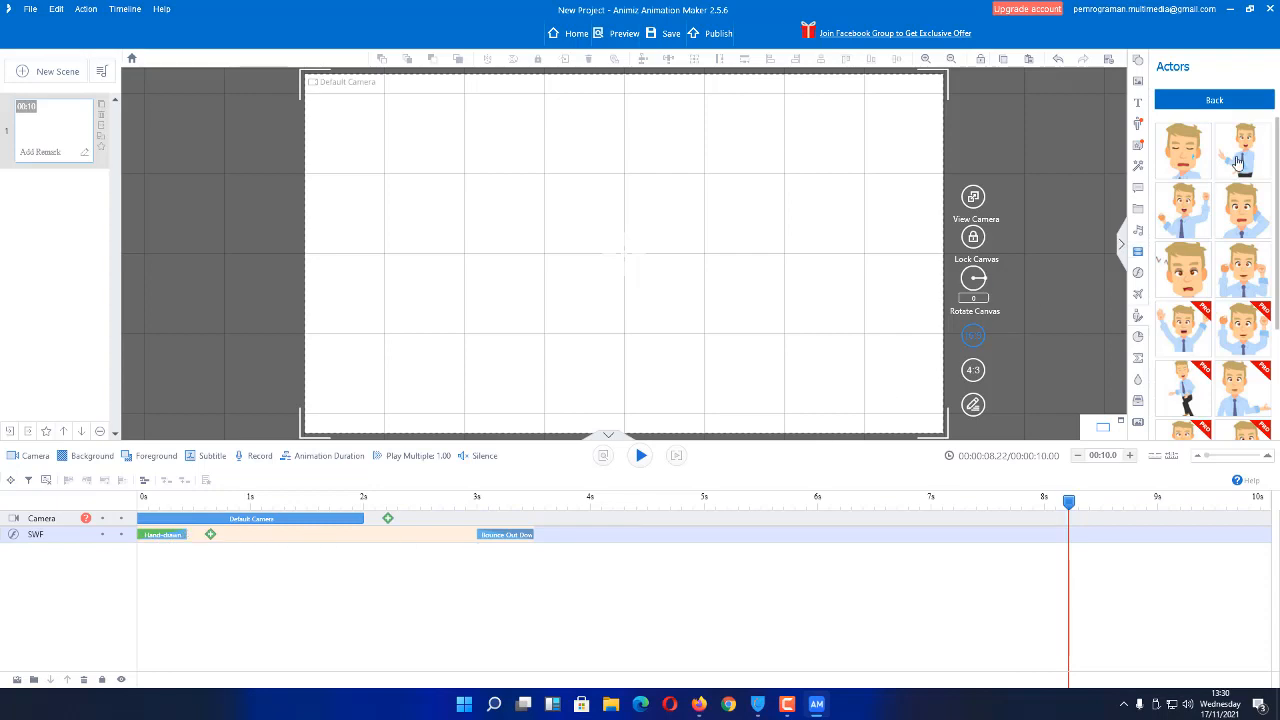
Step: Insert the grey ant carrying a yellow-green bundle from the ant Flash Actor set
left_click(1226, 102)
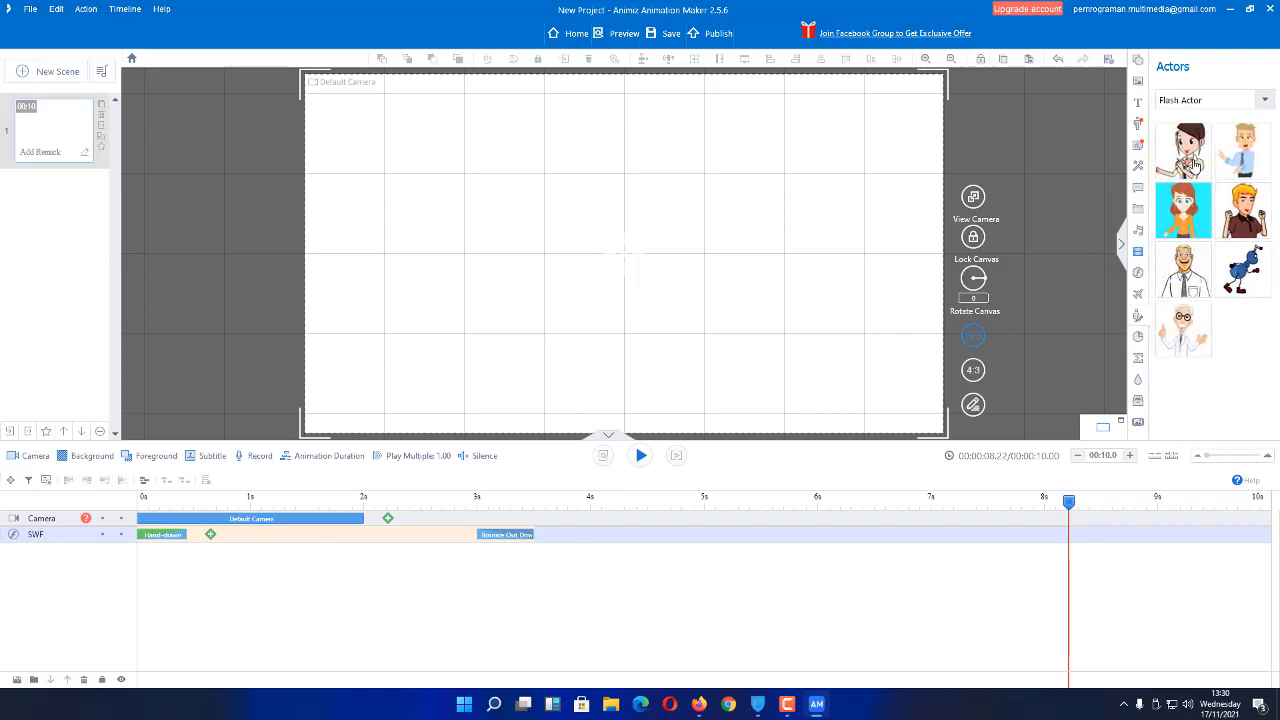
left_click(1238, 284)
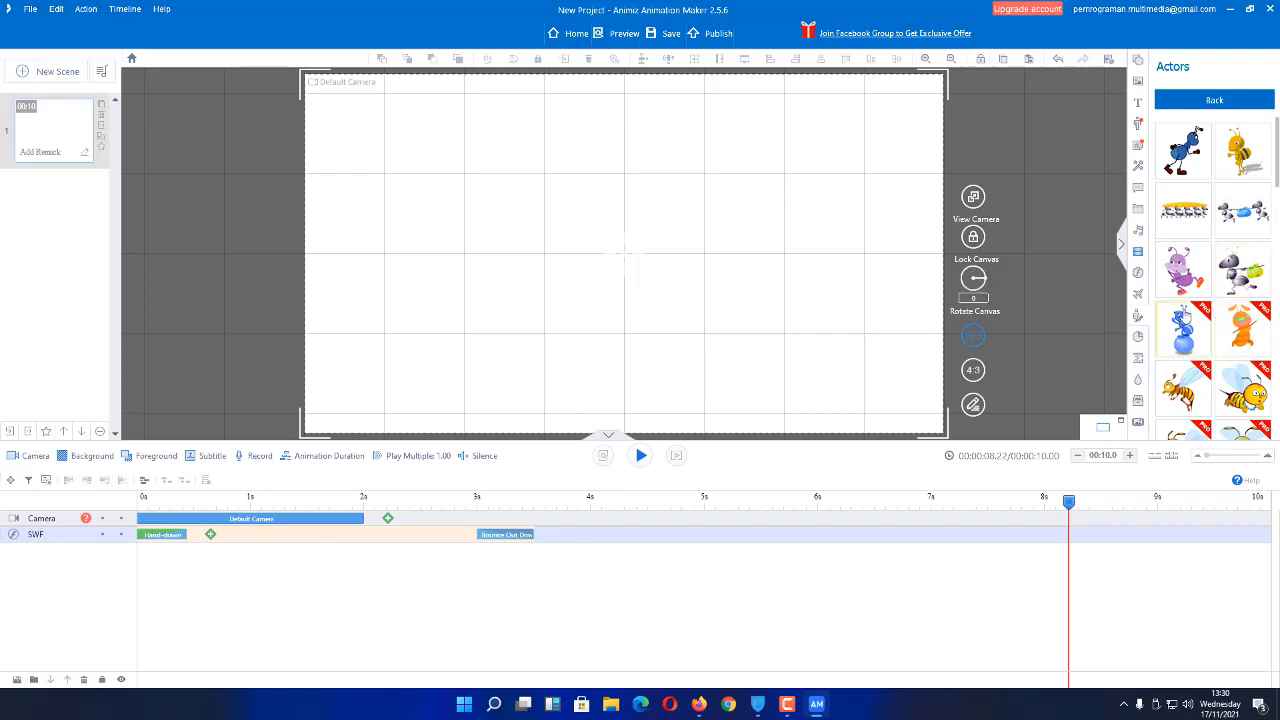
left_click(1242, 270)
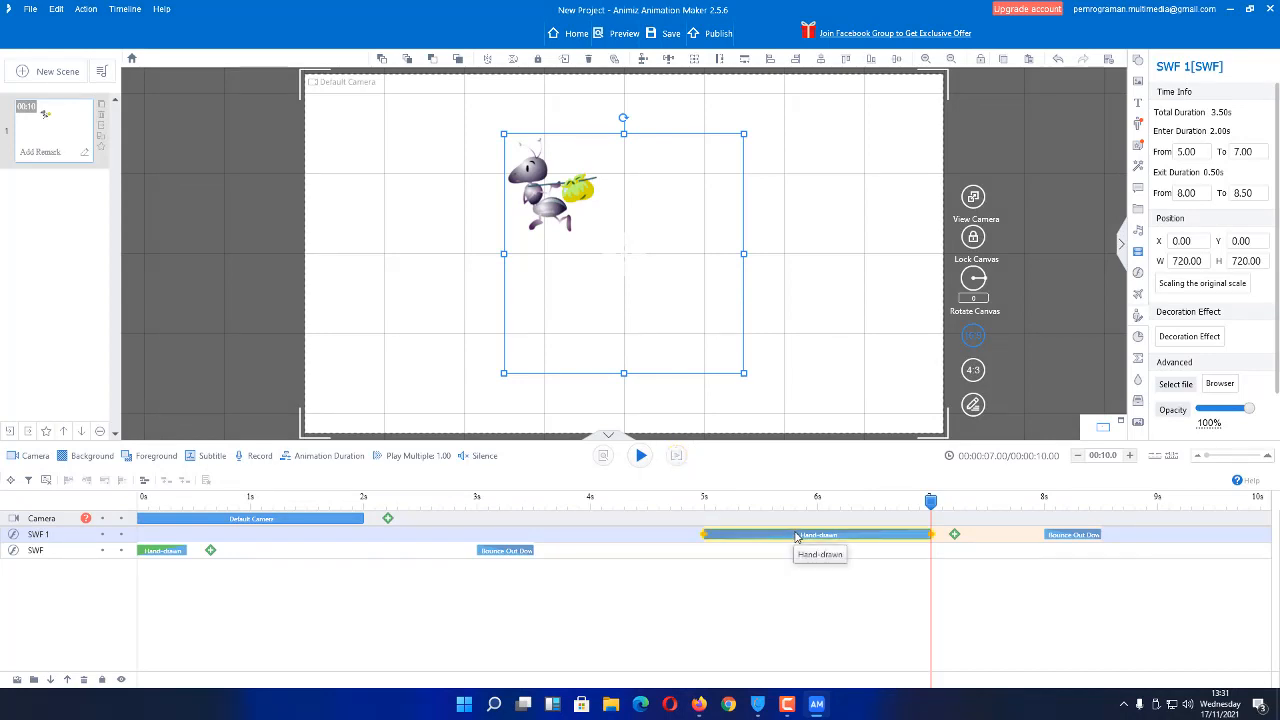
Step: Start the ant's Hand-drawn entrance at 0 s with a duration of 0.44 s, and preview the scene
mouse_move(797, 537)
left_mouse_down()
mouse_move(150, 536)
mouse_move(212, 535)
mouse_move(200, 535)
left_mouse_up()
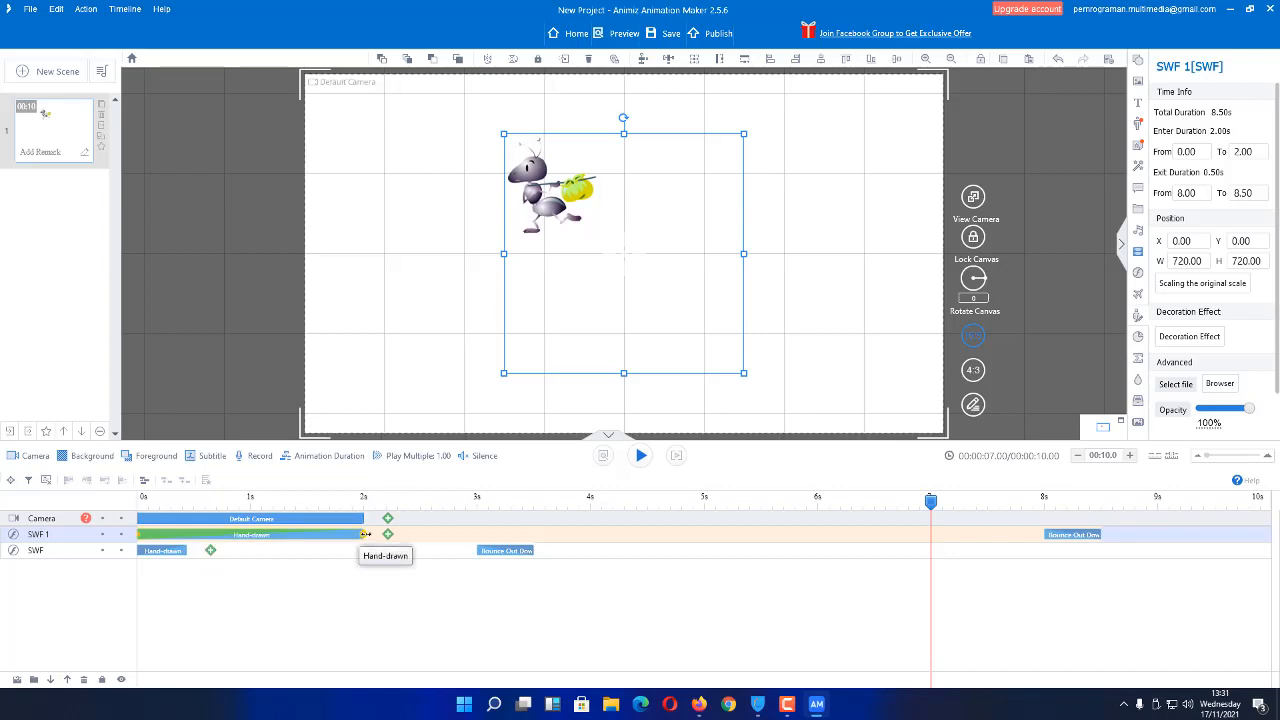
left_click_drag(365, 535, 189, 534)
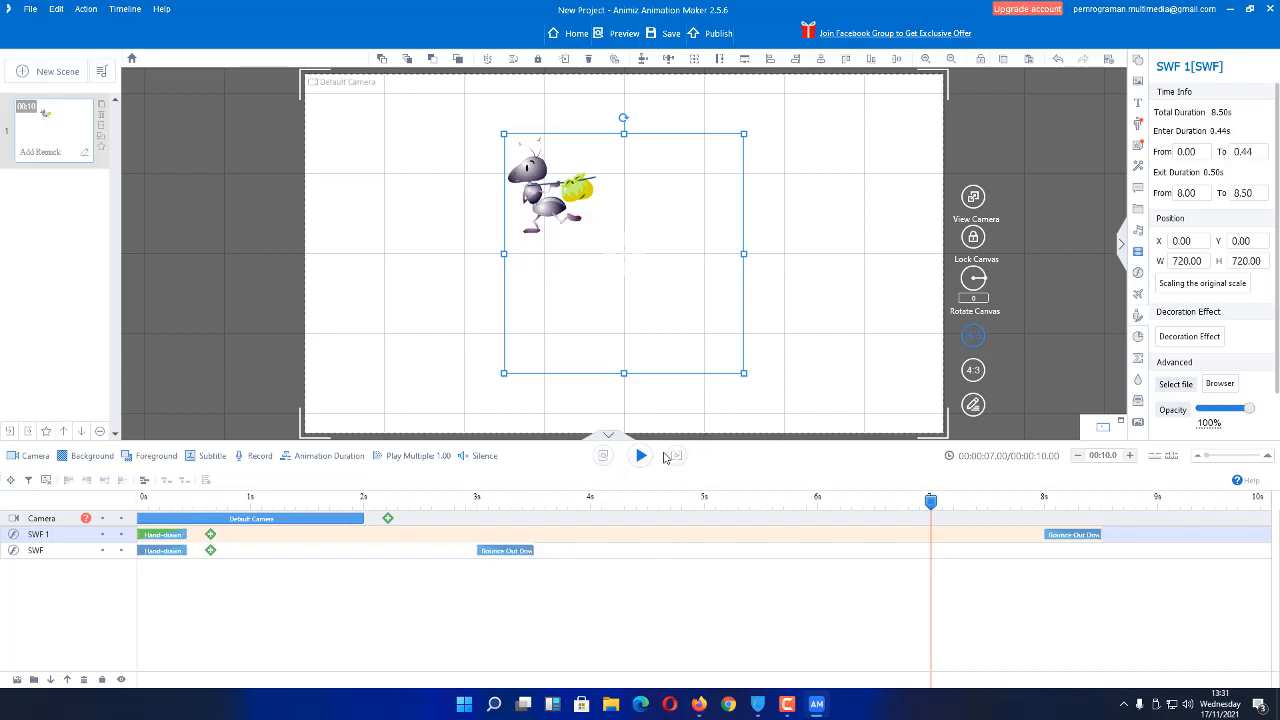
left_click(676, 457)
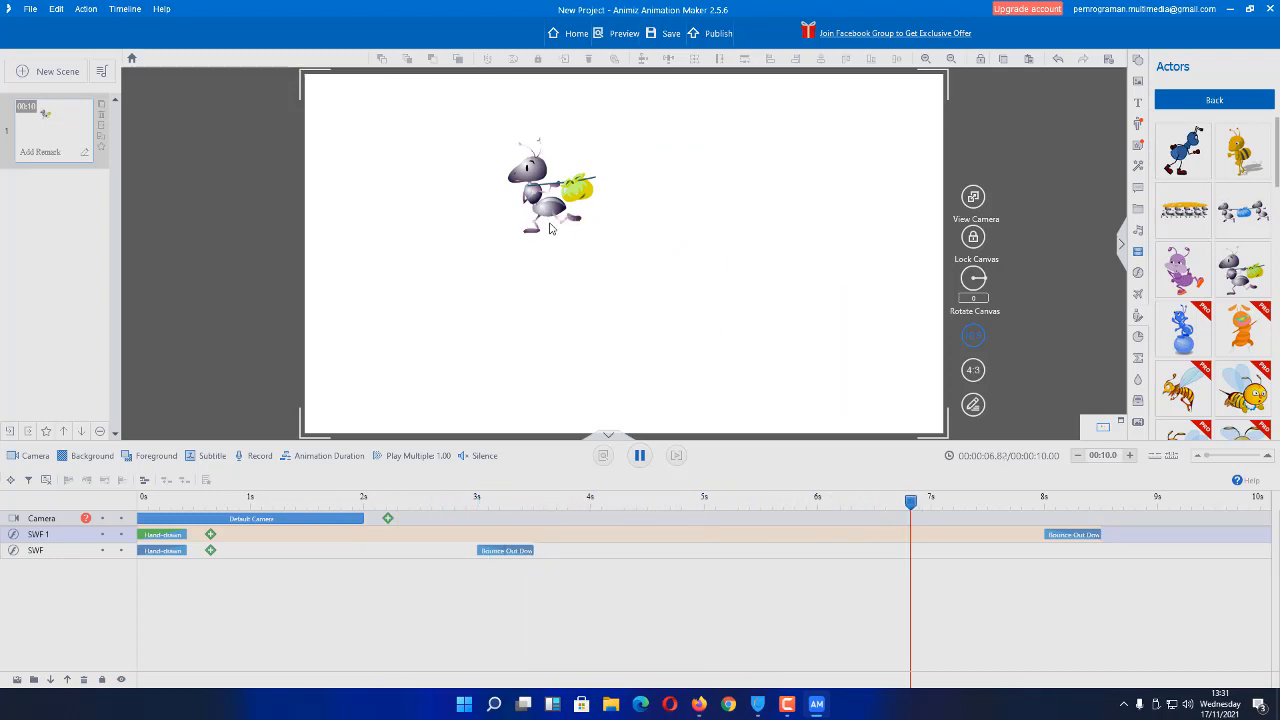
left_click(640, 456)
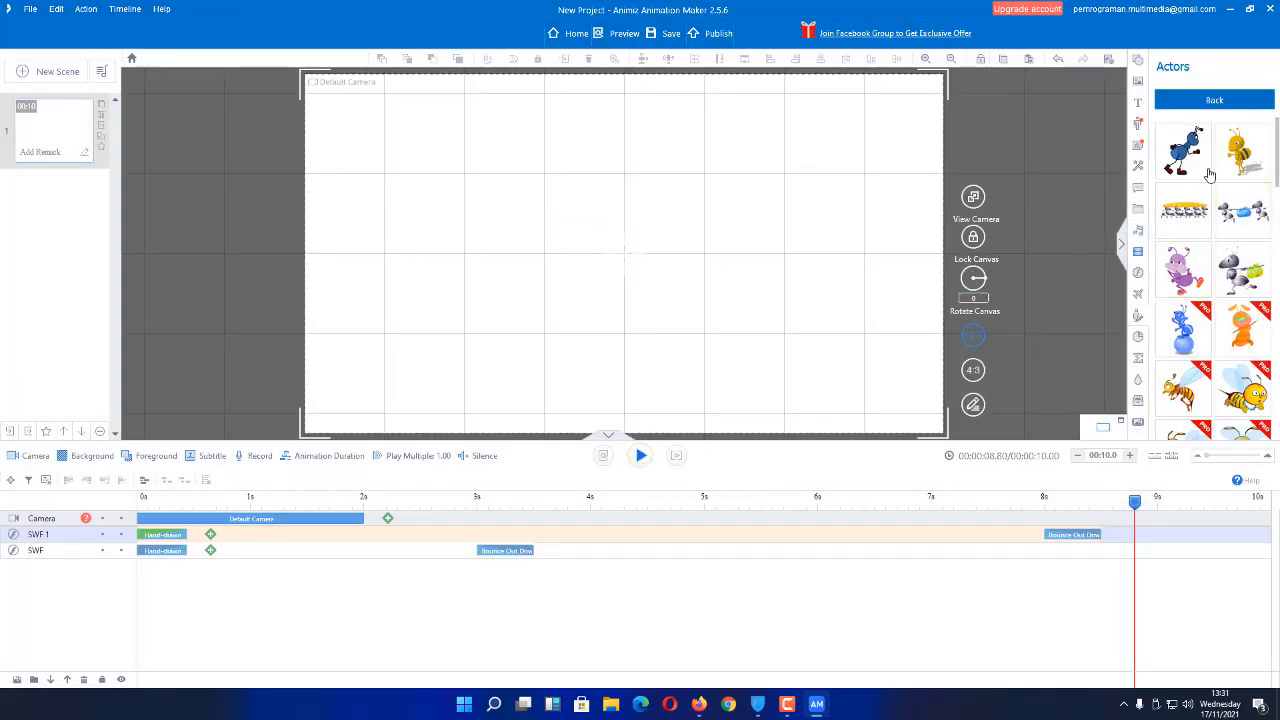
Step: Insert a formula consisting of the limit for x→∞ followed by 4674766
left_click(1138, 278)
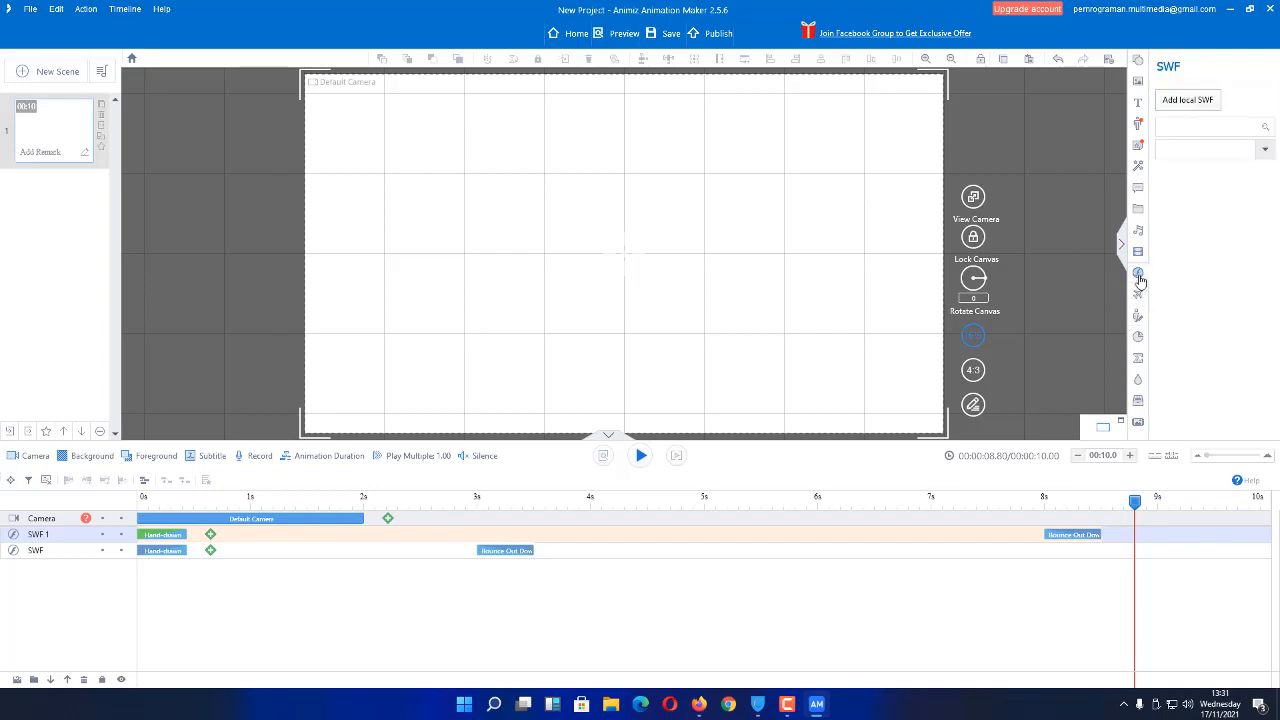
left_click(1139, 360)
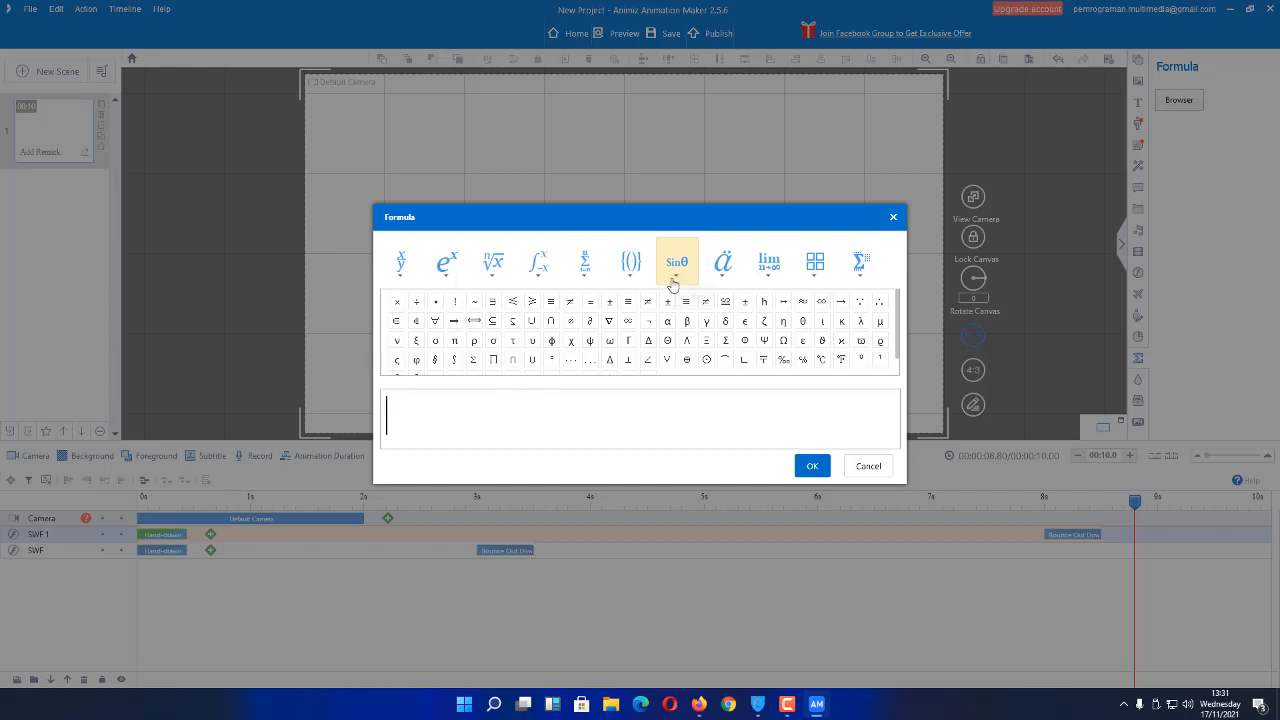
left_click(772, 276)
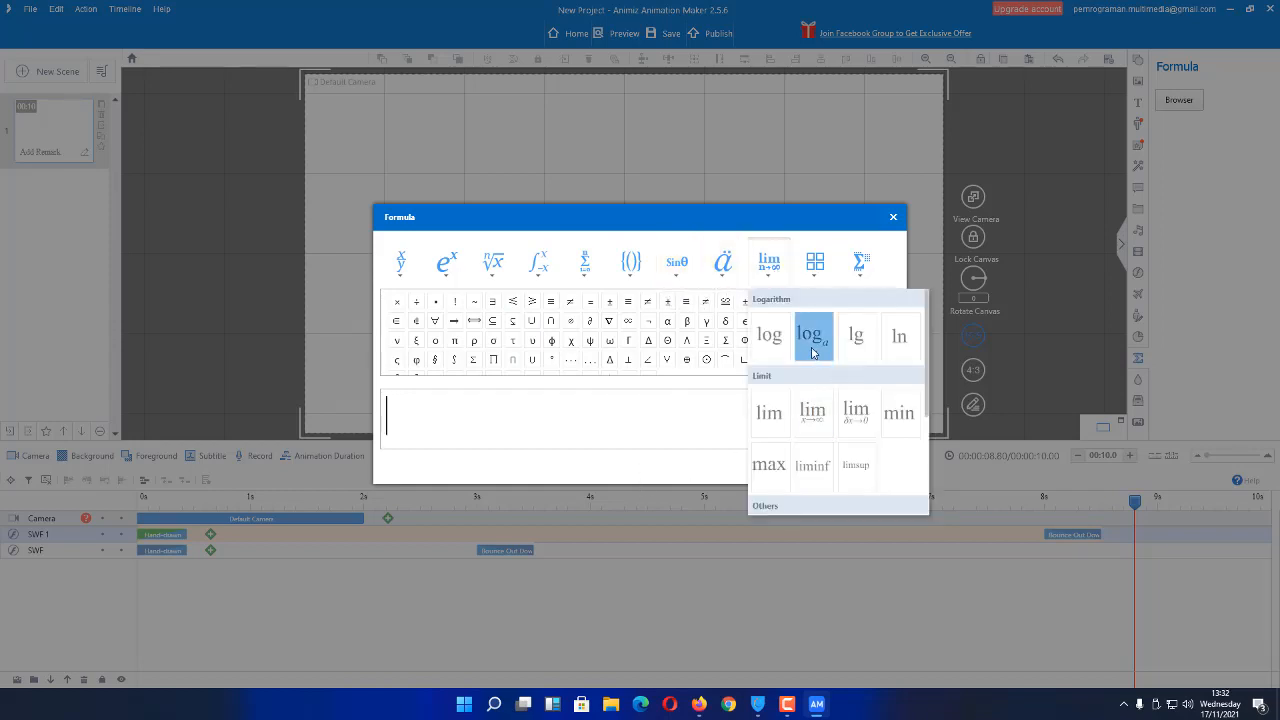
left_click(814, 418)
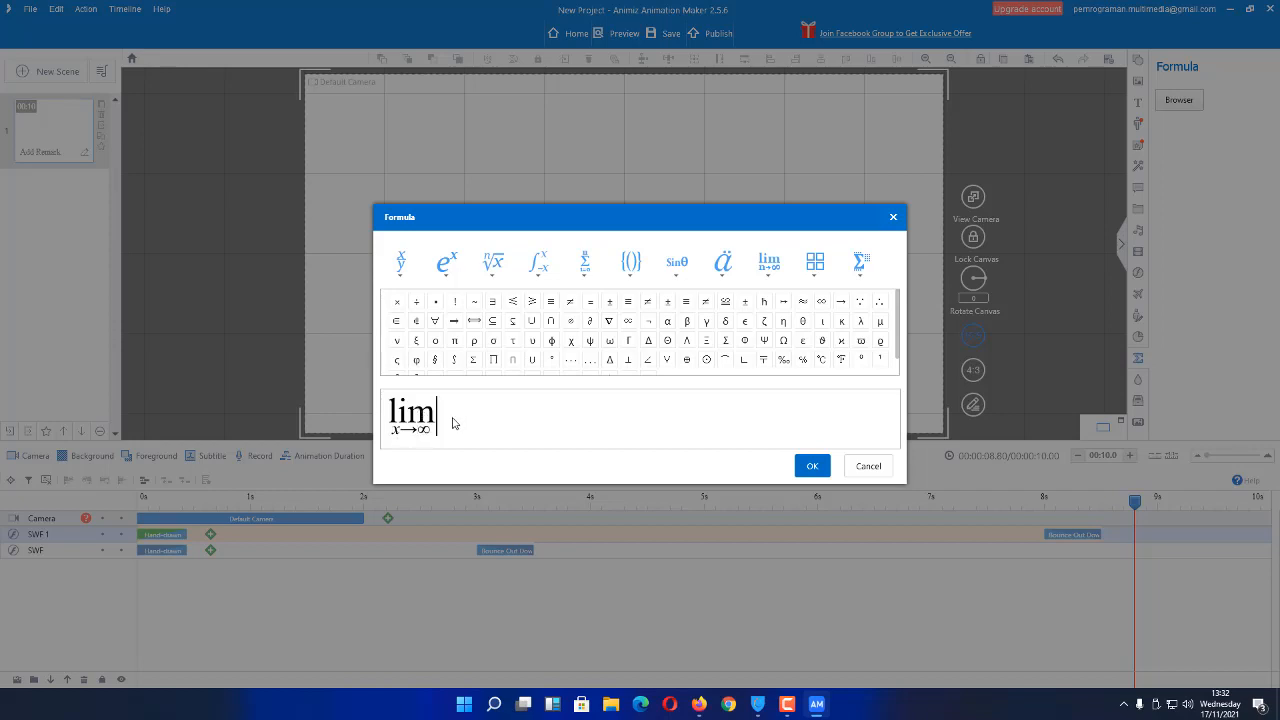
type("4674766")
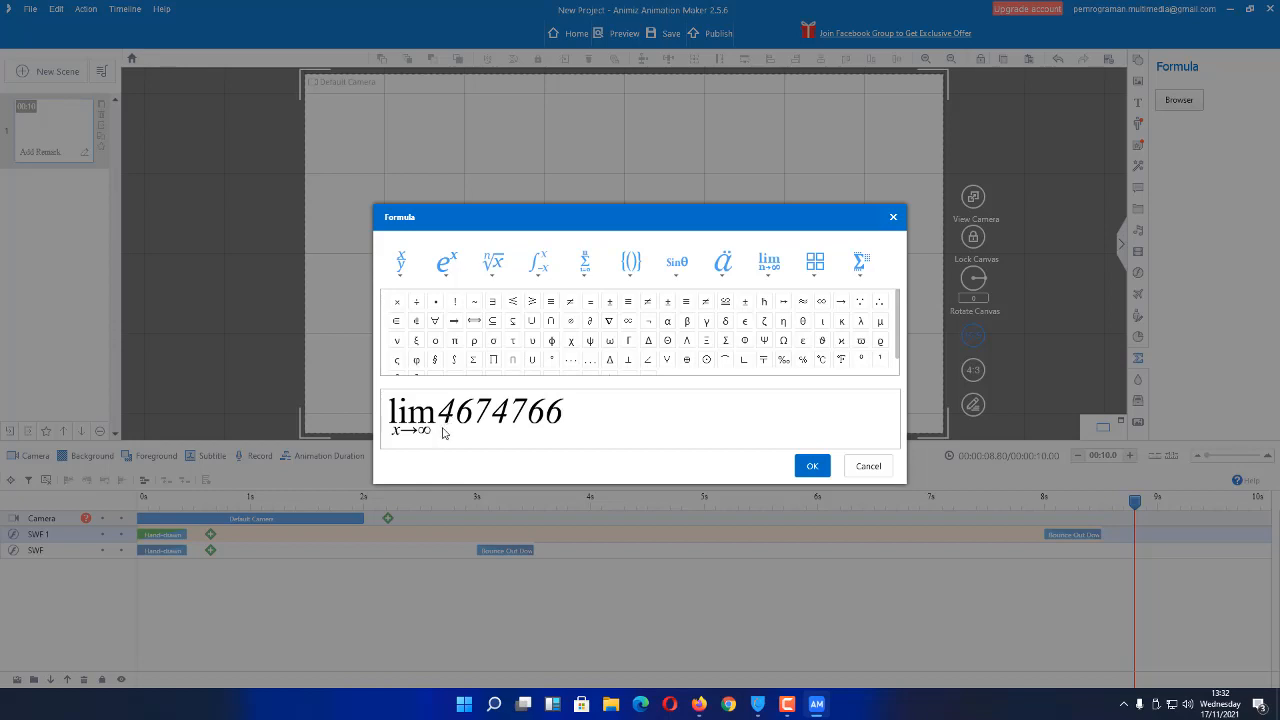
left_click(807, 467)
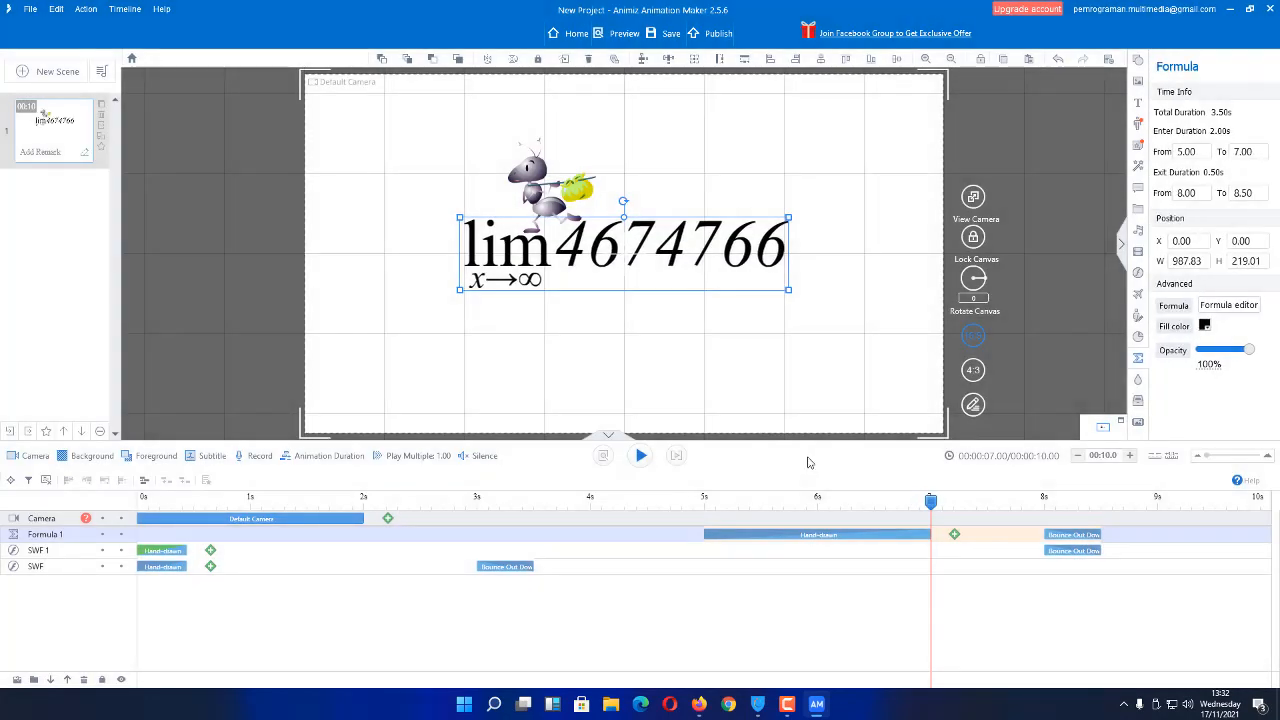
Step: Move the limit formula to the canvas's lower left and add a Blur label in the canvas's upper-right area
left_click_drag(704, 278, 595, 384)
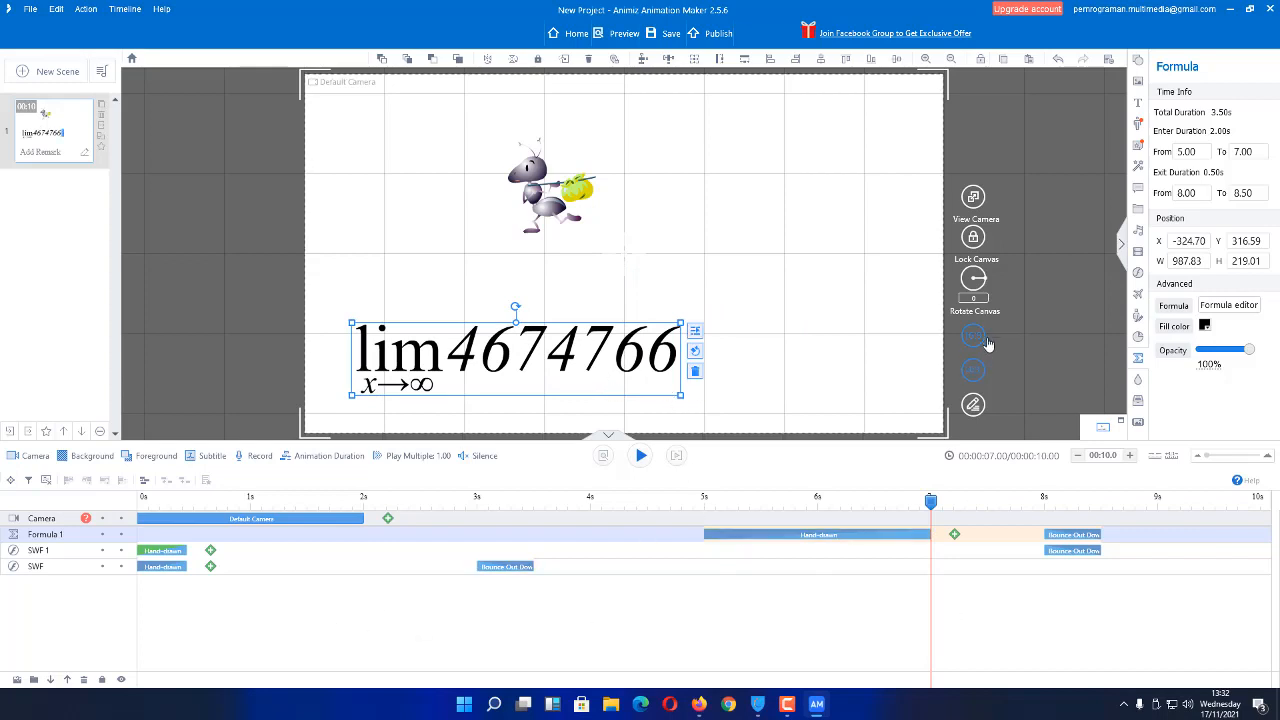
left_click(1145, 383)
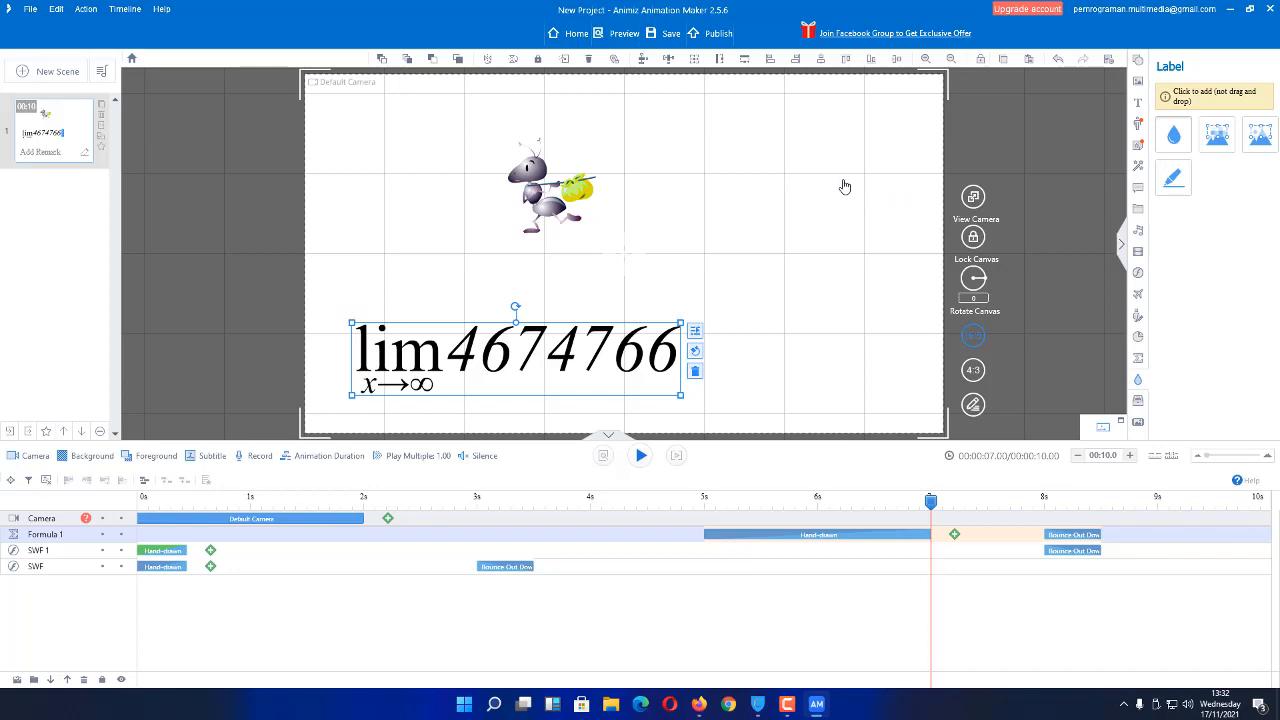
left_click(1172, 138)
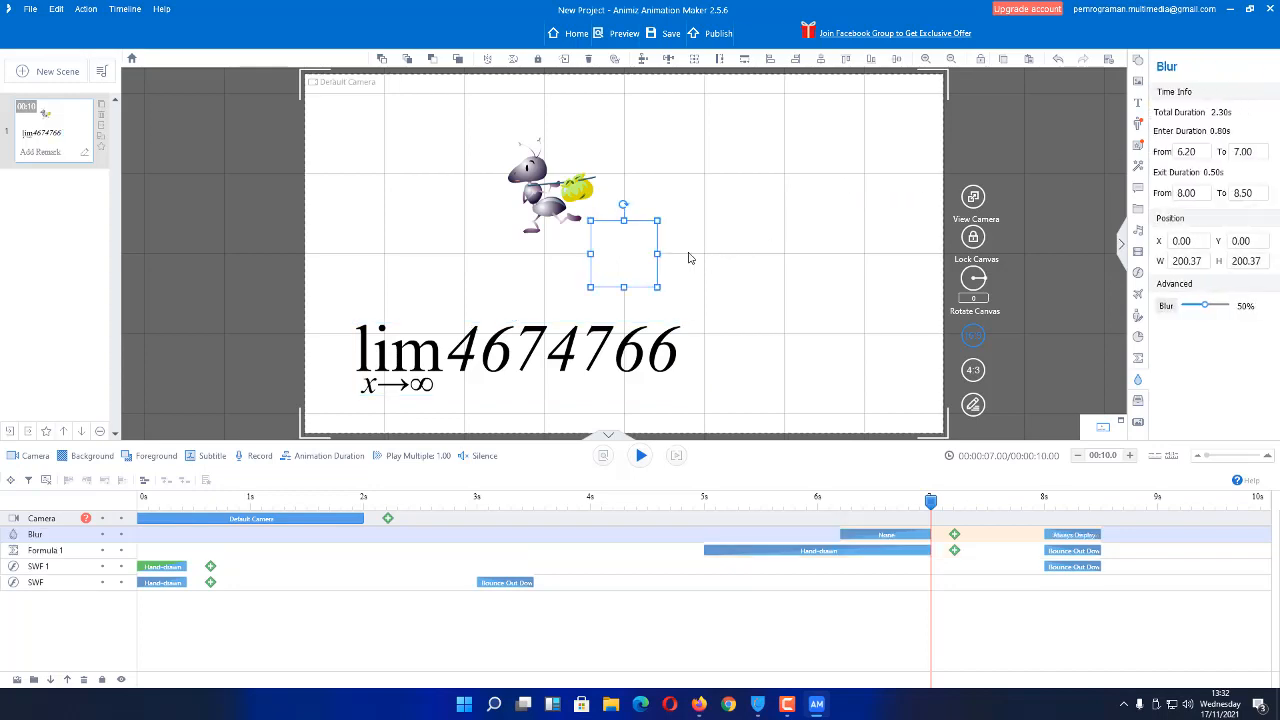
left_click_drag(640, 265, 793, 188)
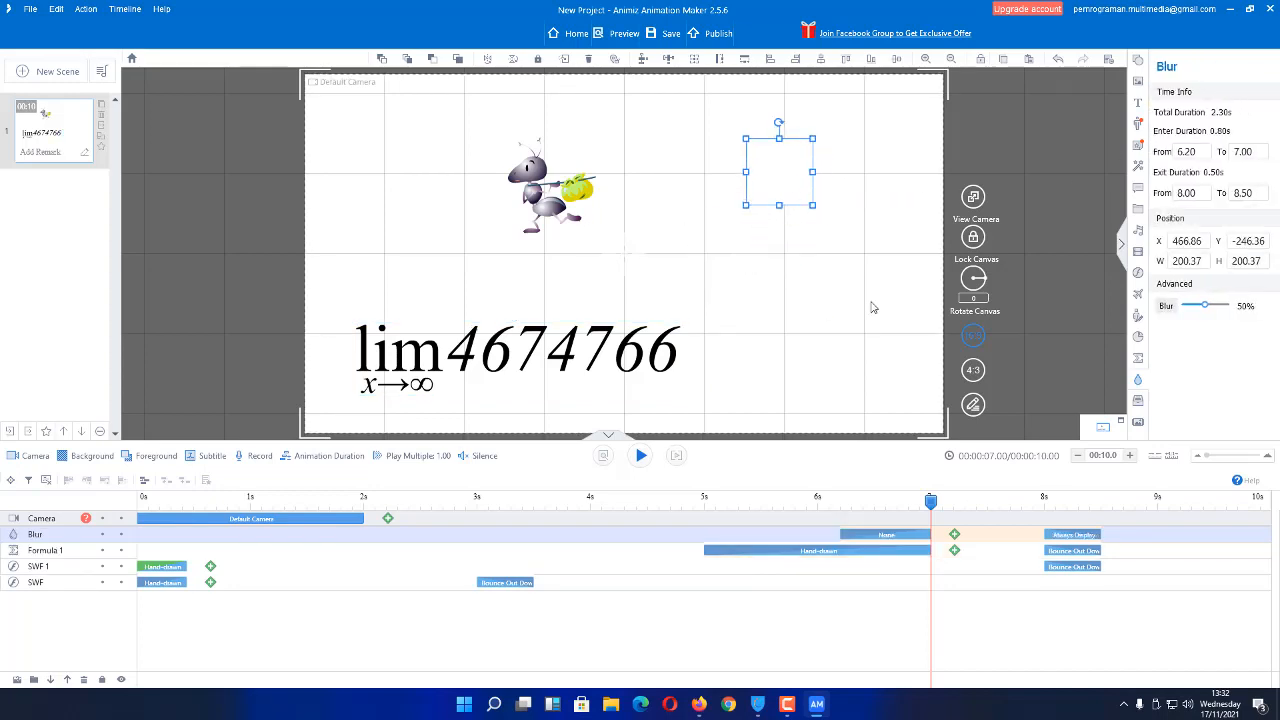
left_click(825, 222)
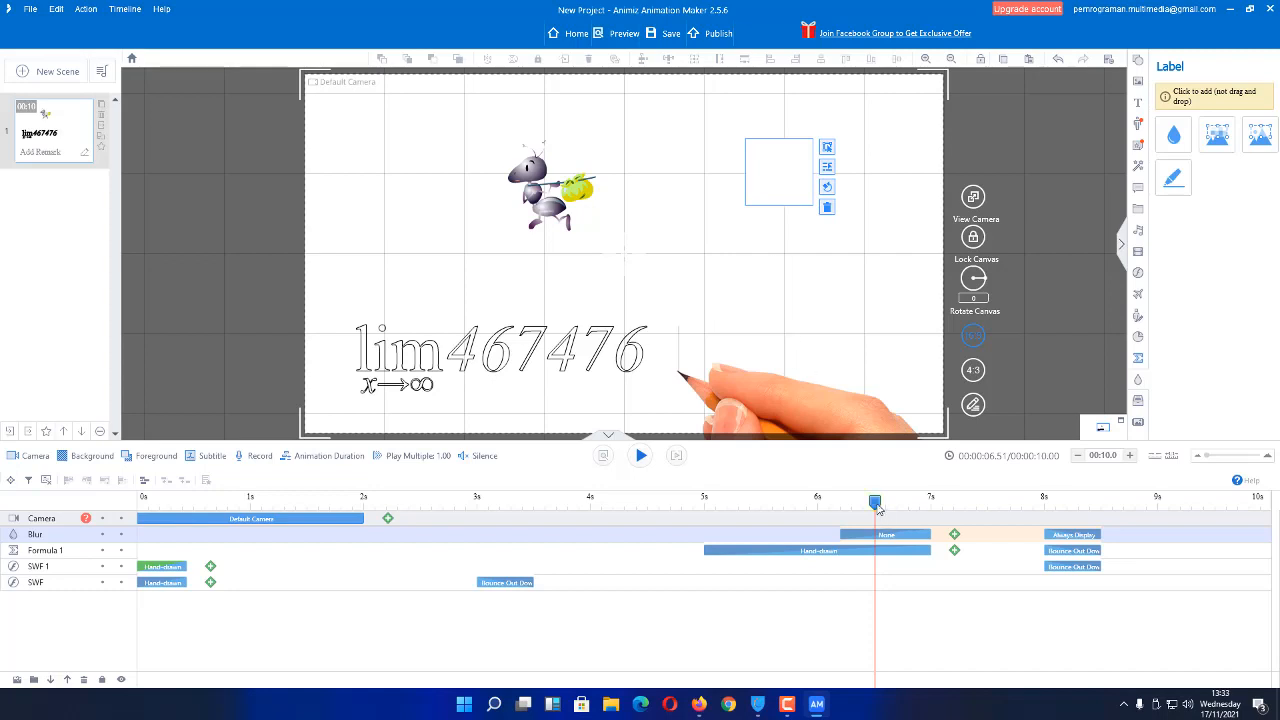
Step: Rewind the scene to about 5.5 s, open My Library, and move the ant actor right to about X 349, Y -14
mouse_move(877, 505)
left_mouse_down()
mouse_move(1153, 522)
mouse_move(882, 522)
mouse_move(1110, 536)
mouse_move(757, 528)
left_mouse_up()
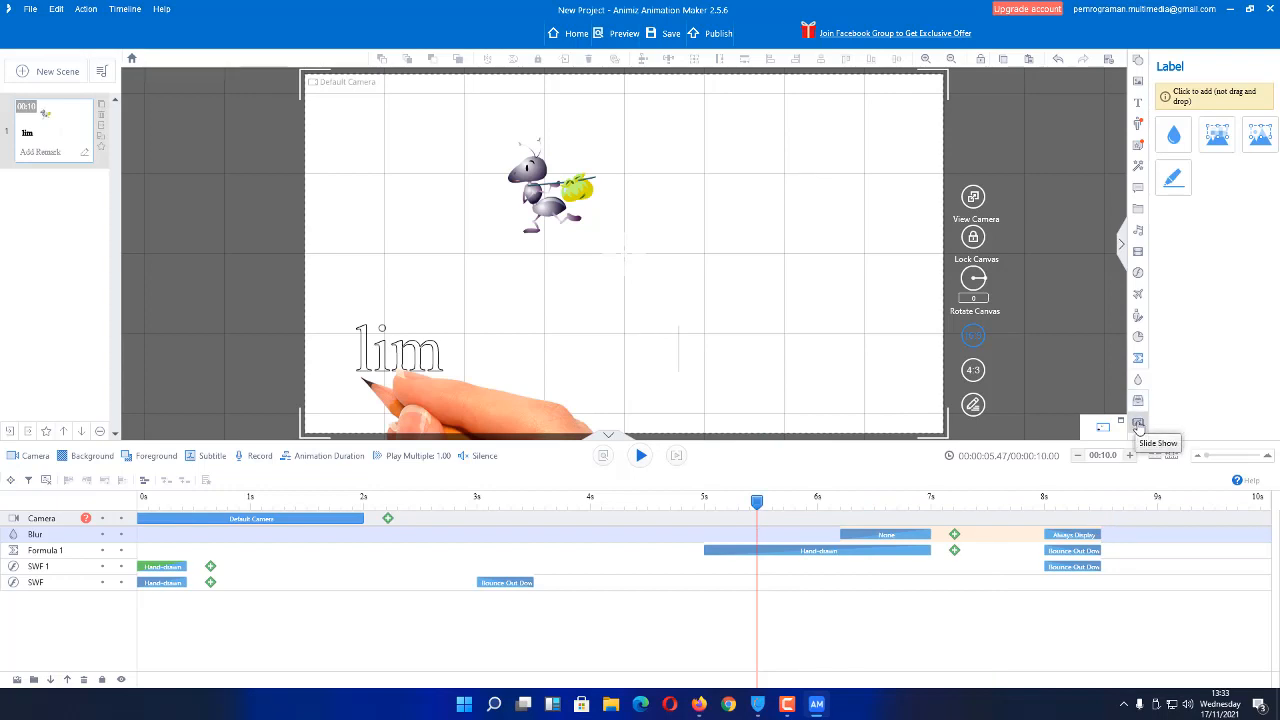
left_click(1138, 400)
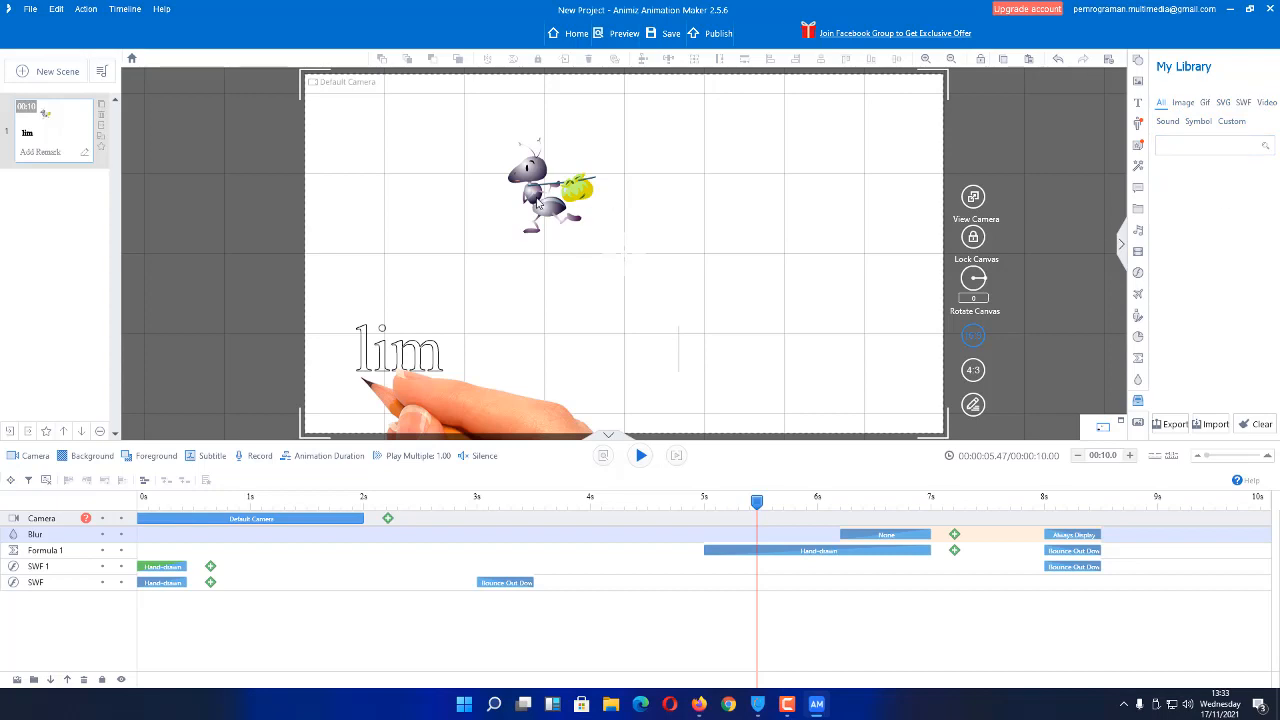
left_click_drag(538, 203, 652, 197)
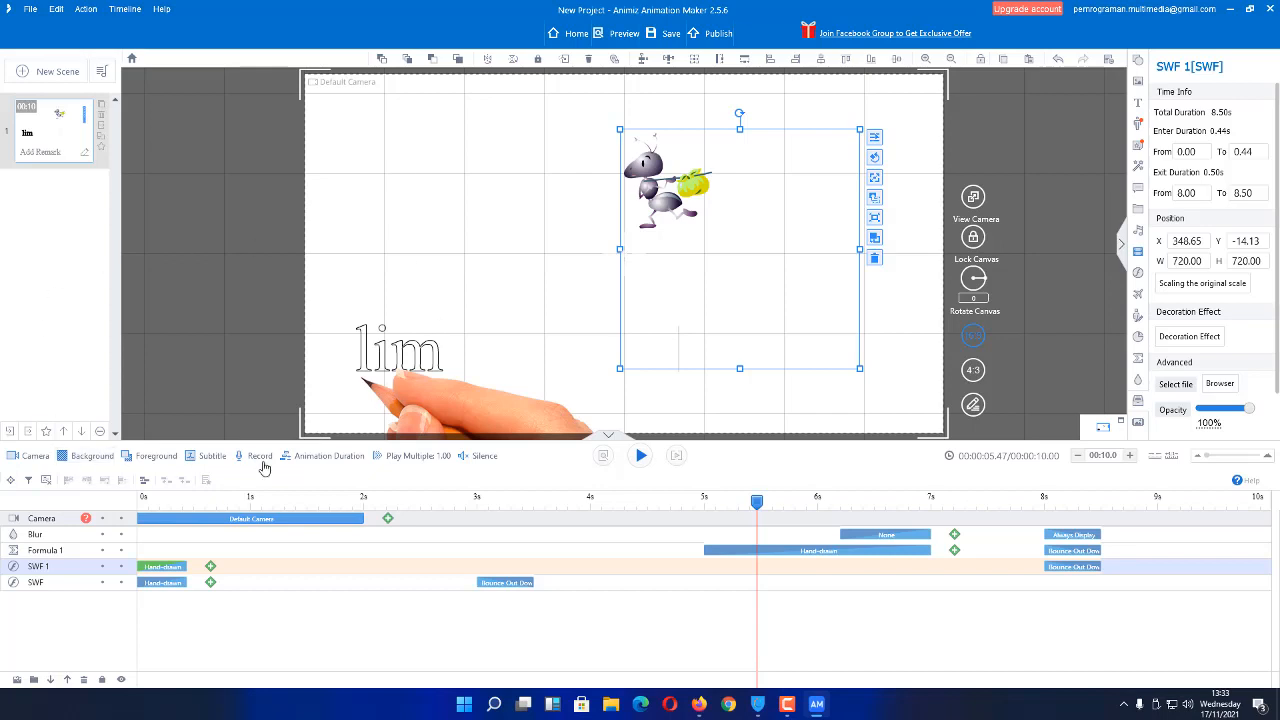
Step: Add a blank scene after scene 1
left_click(58, 80)
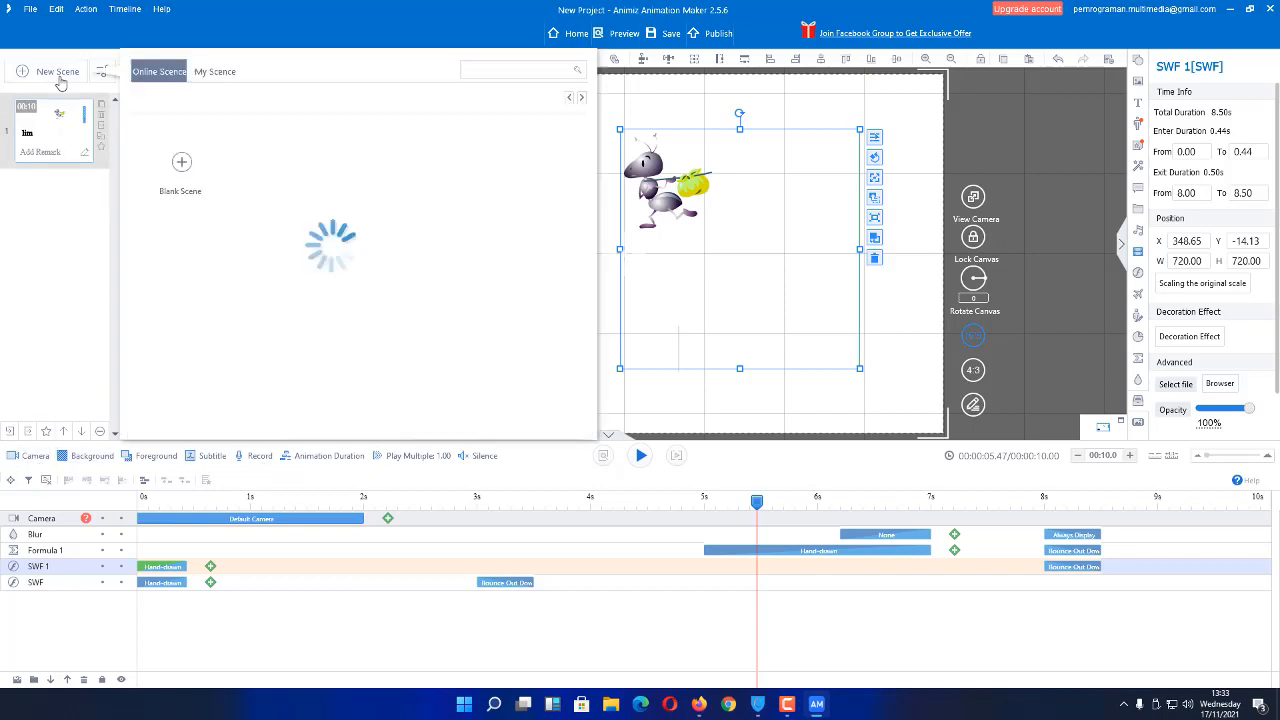
left_click(179, 170)
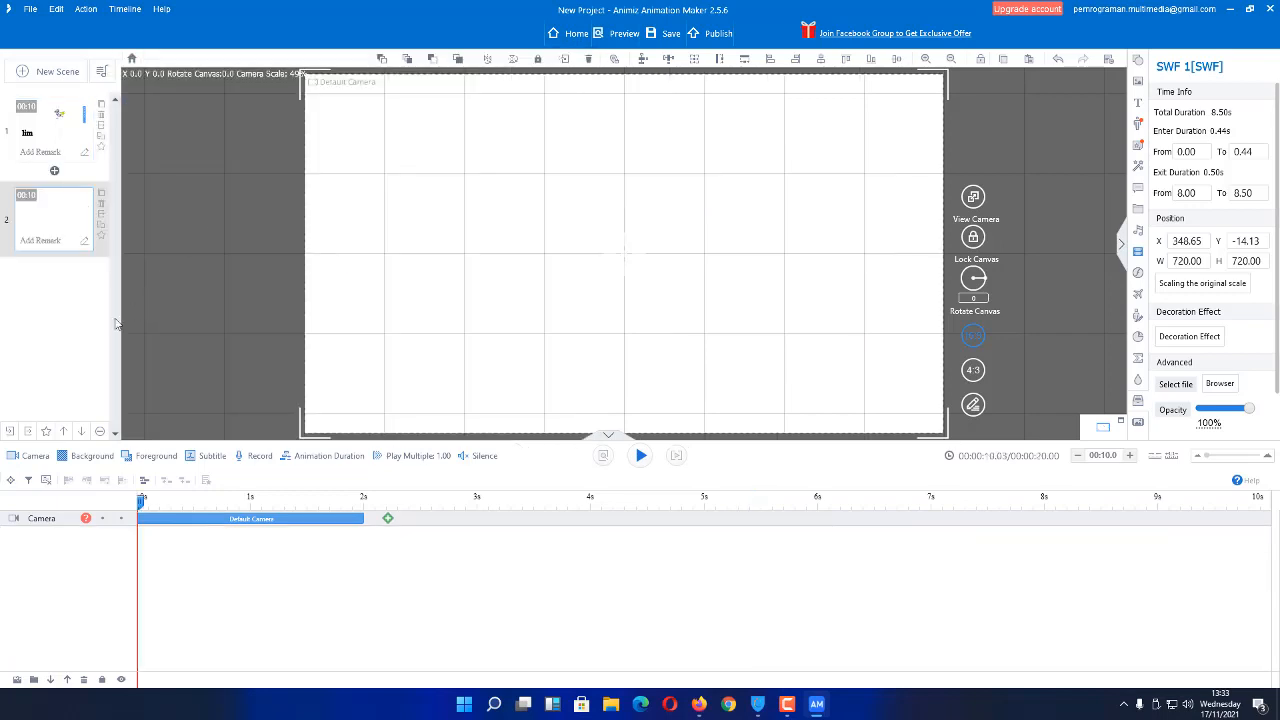
Step: Show and hide the Background track twice in scene 2's timeline, and hide the Camera track
left_click(92, 456)
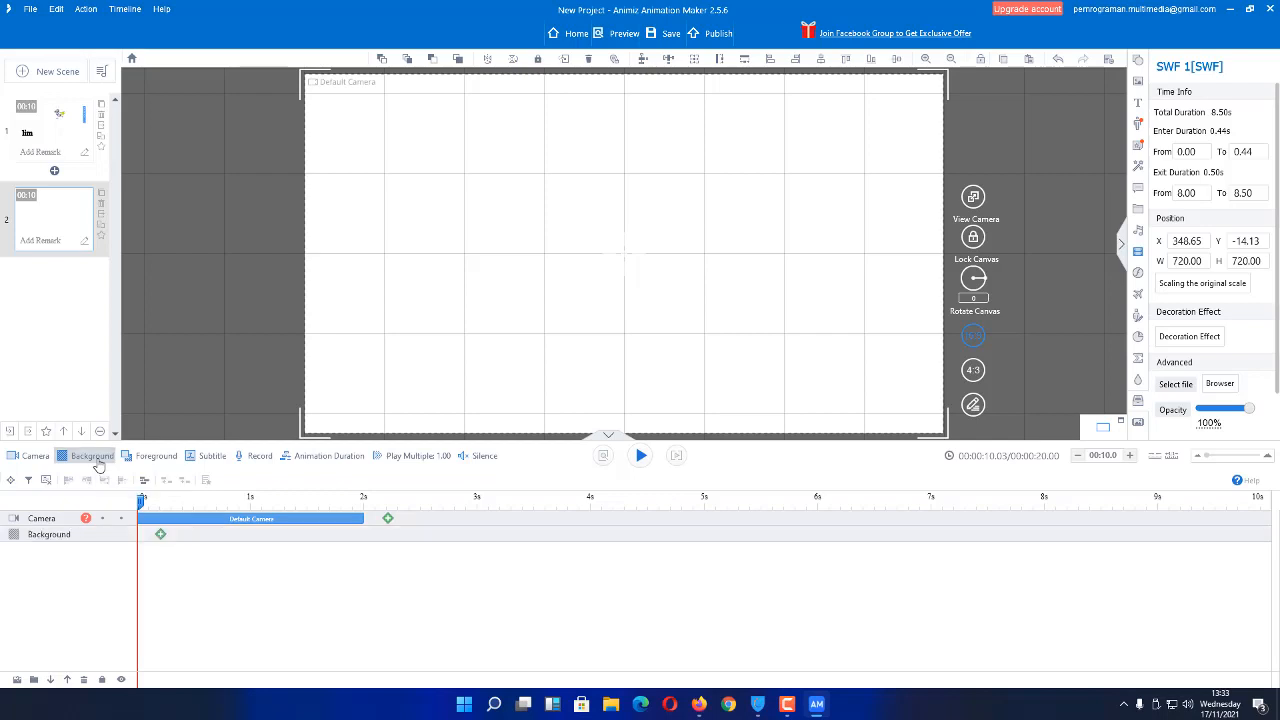
left_click(98, 466)
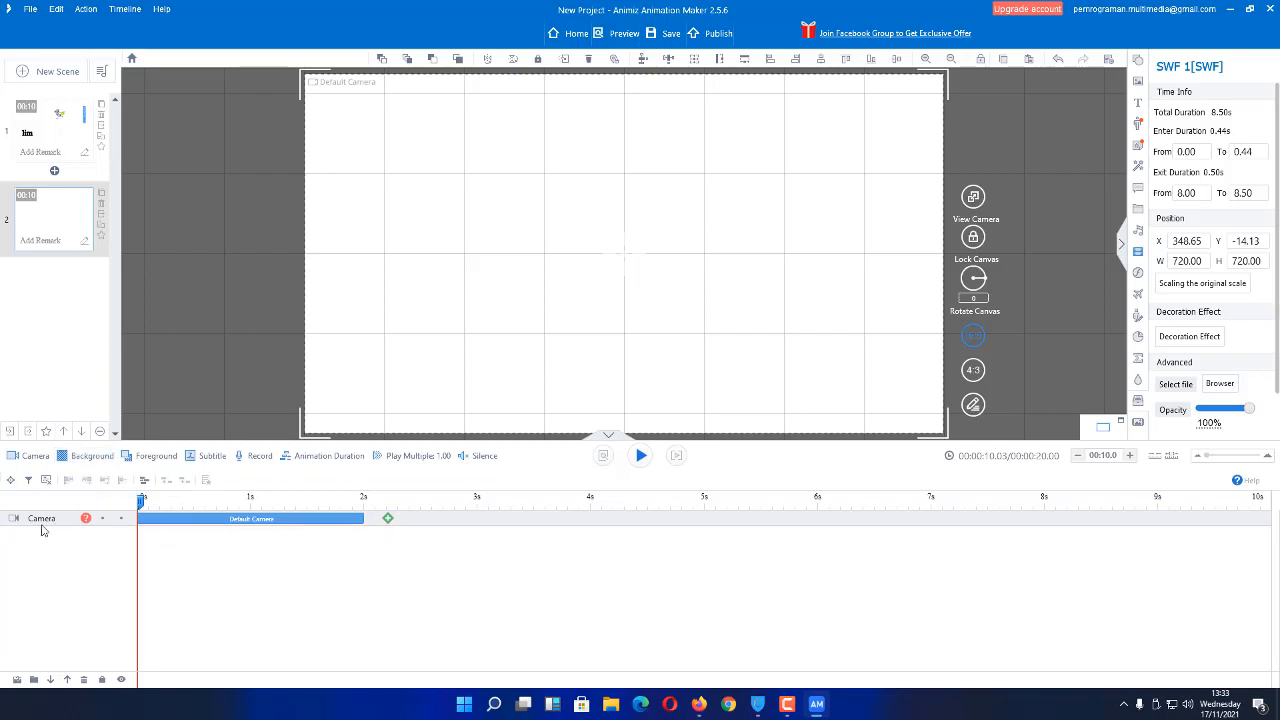
left_click(92, 456)
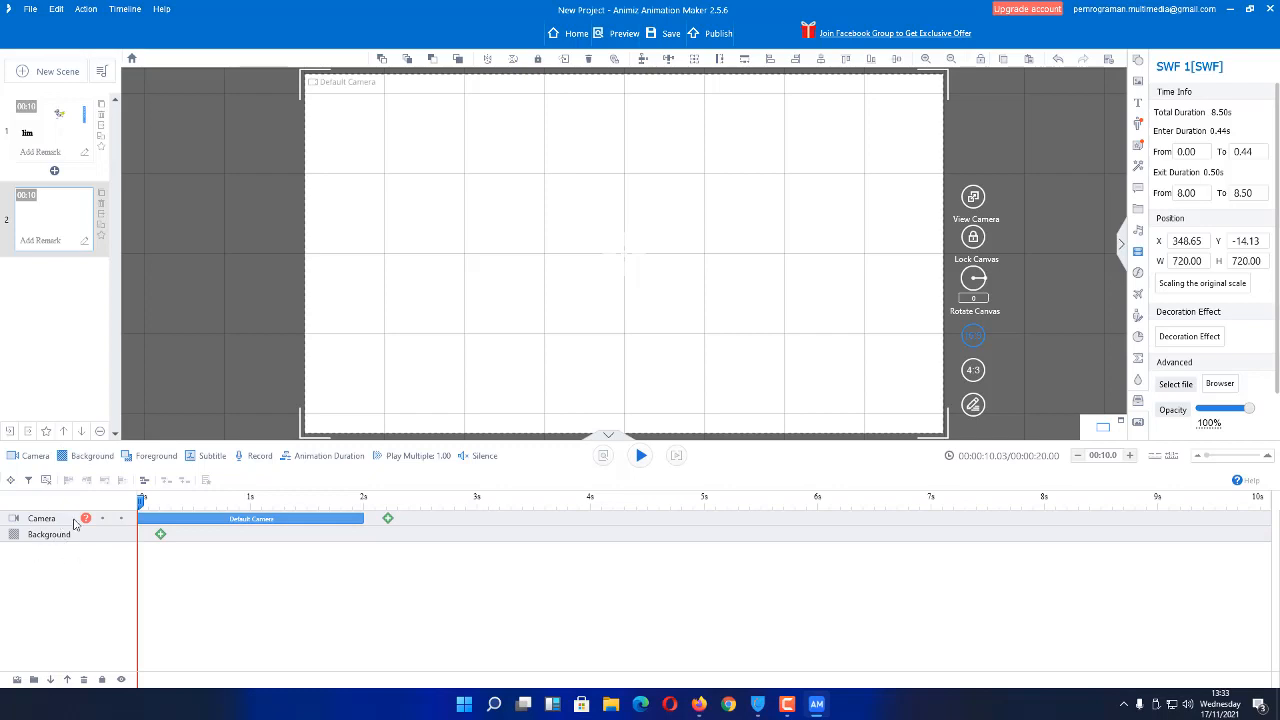
left_click(92, 456)
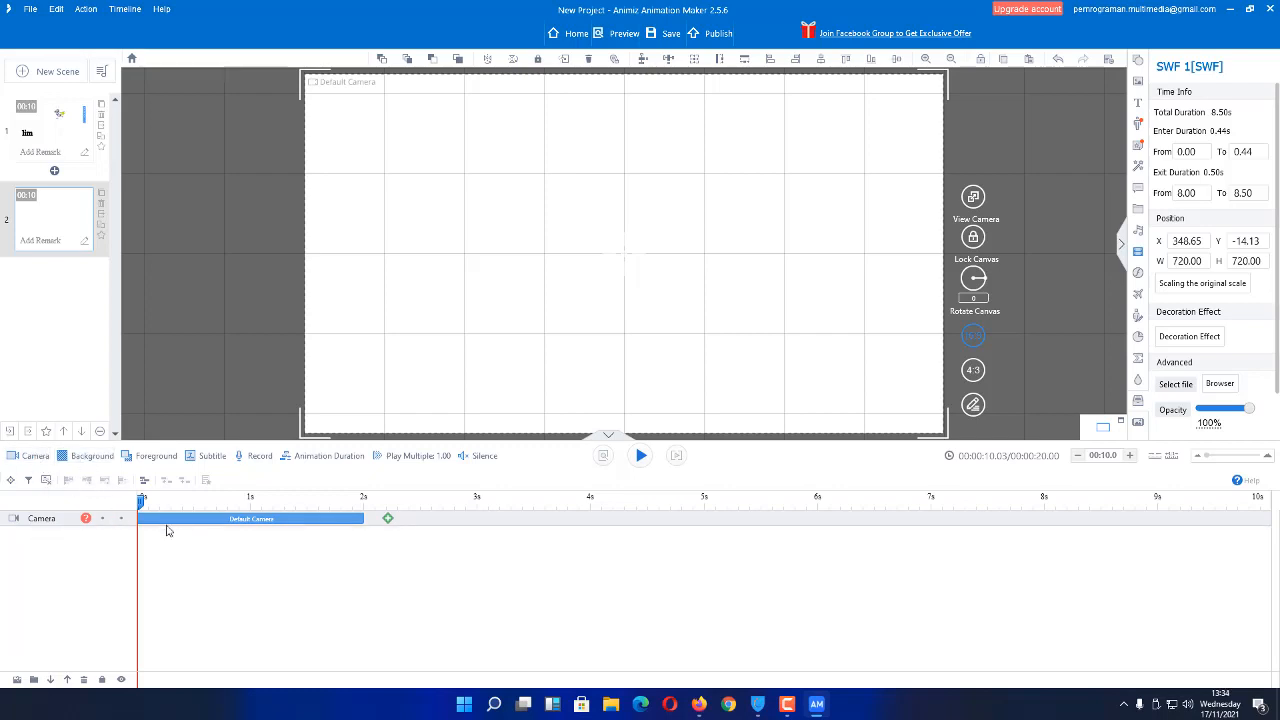
left_click(30, 456)
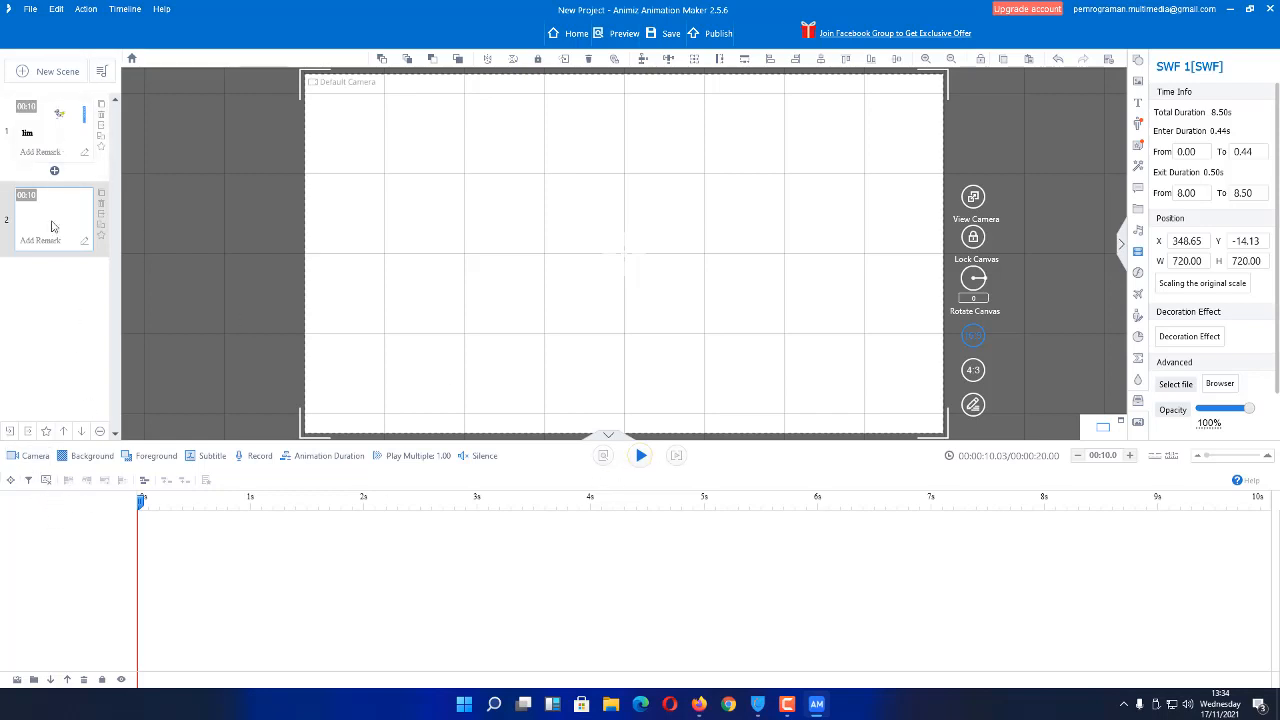
Step: Preview scene 1 from the start to about 5 s, and return to scene 2
left_click(57, 148)
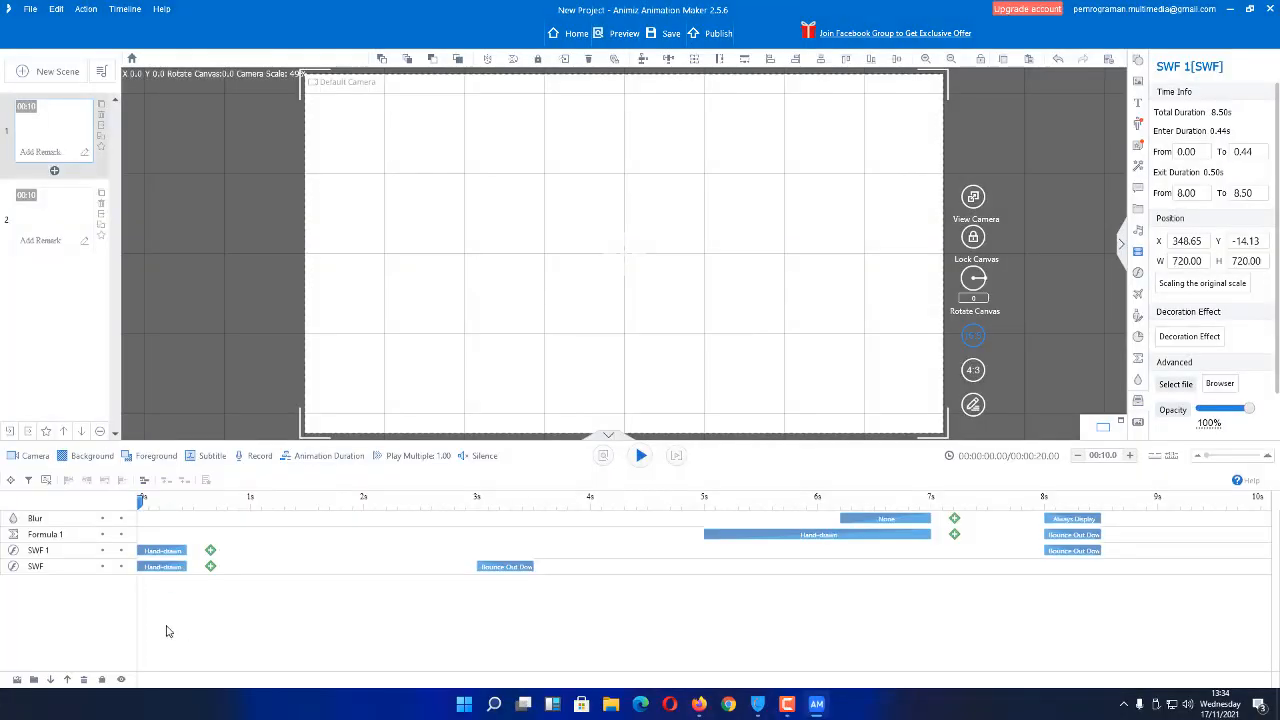
left_click(641, 457)
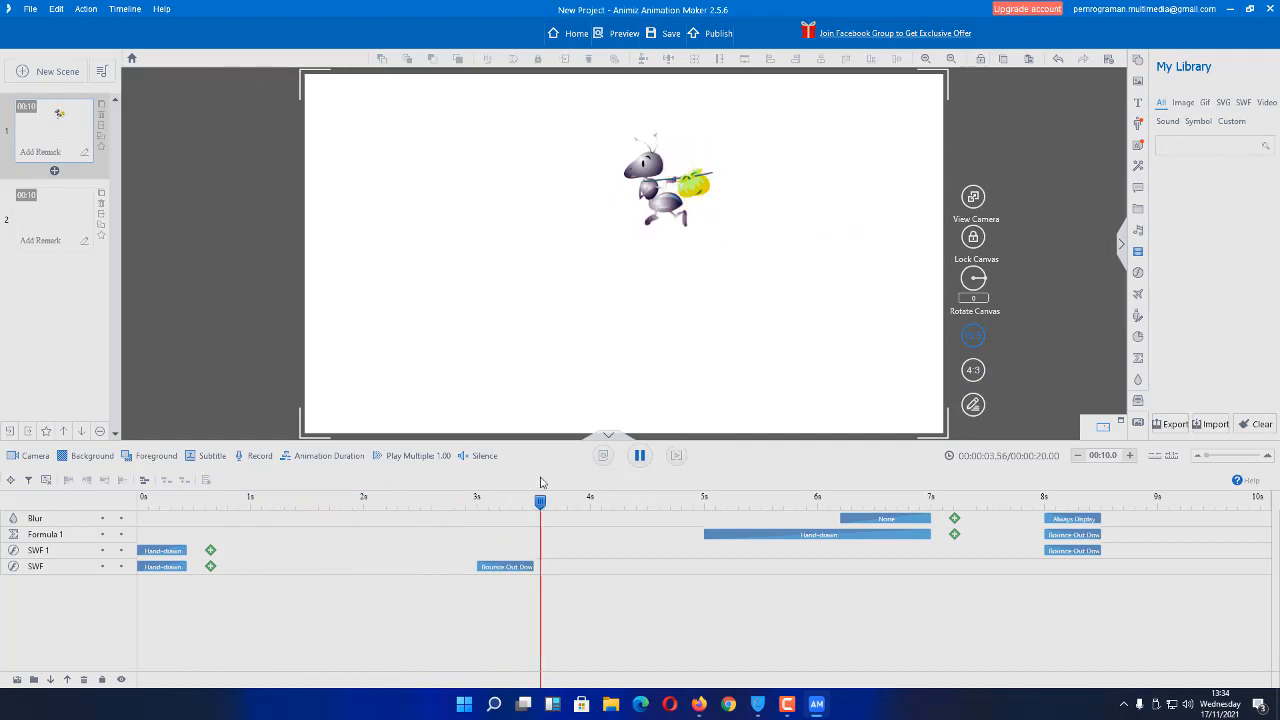
left_click(640, 456)
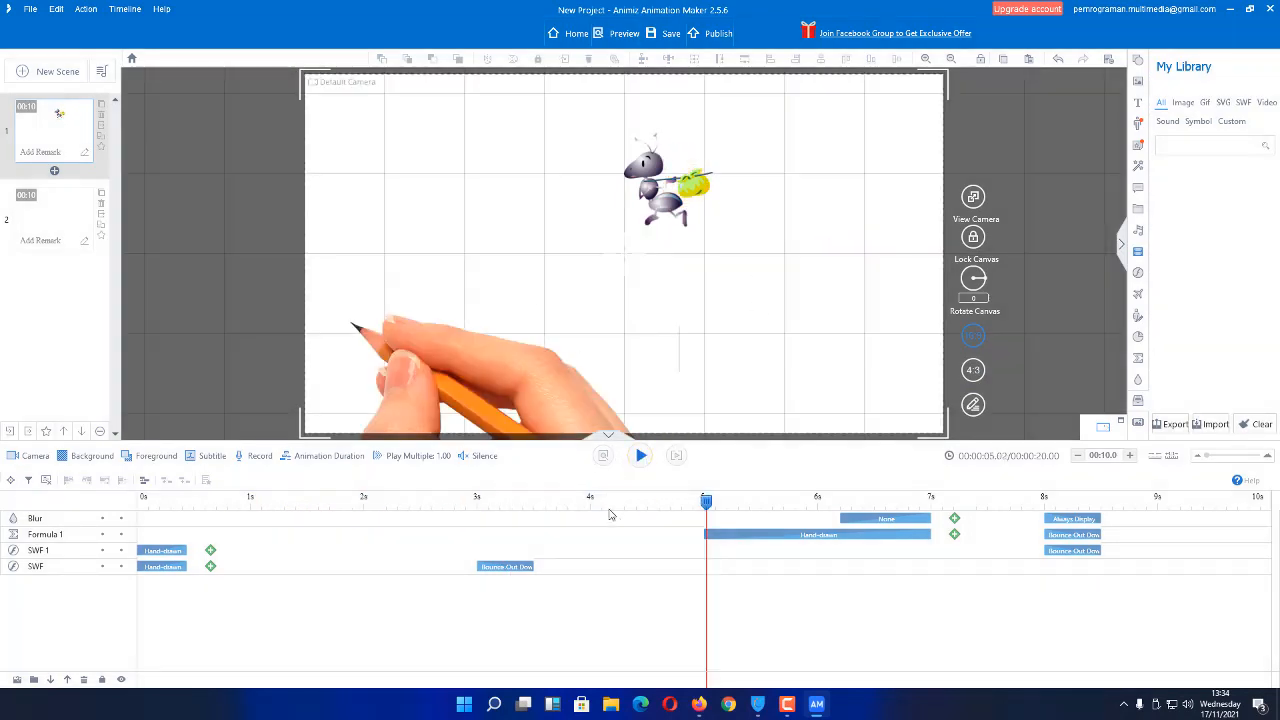
left_click(38, 246)
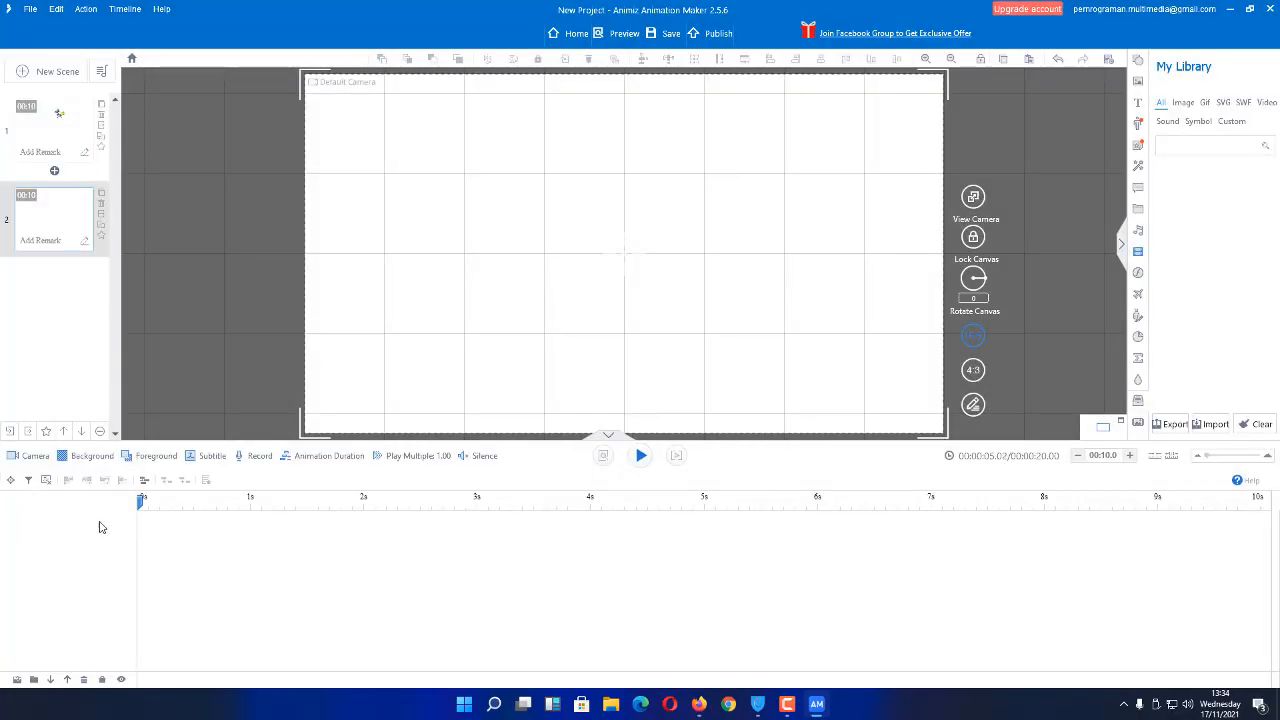
Step: Show the Camera, Background and Foreground tracks in scene 2's timeline, and hide all three again
left_click(38, 456)
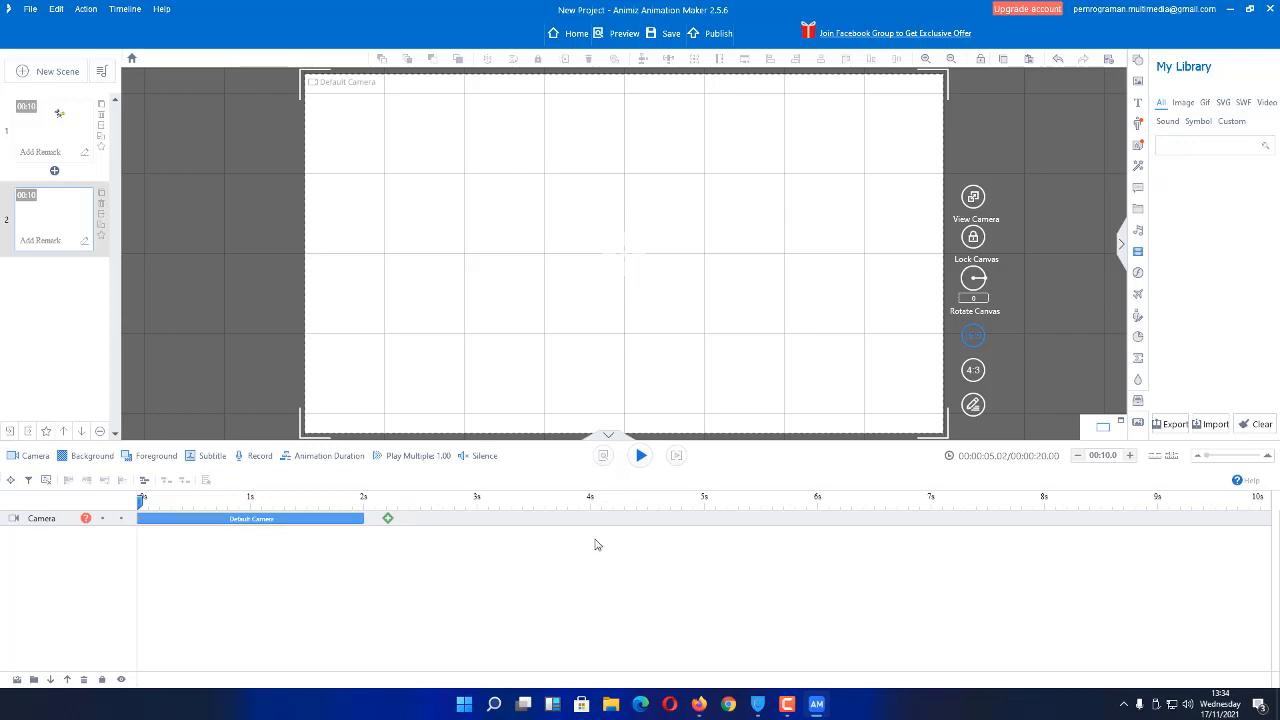
left_click(90, 456)
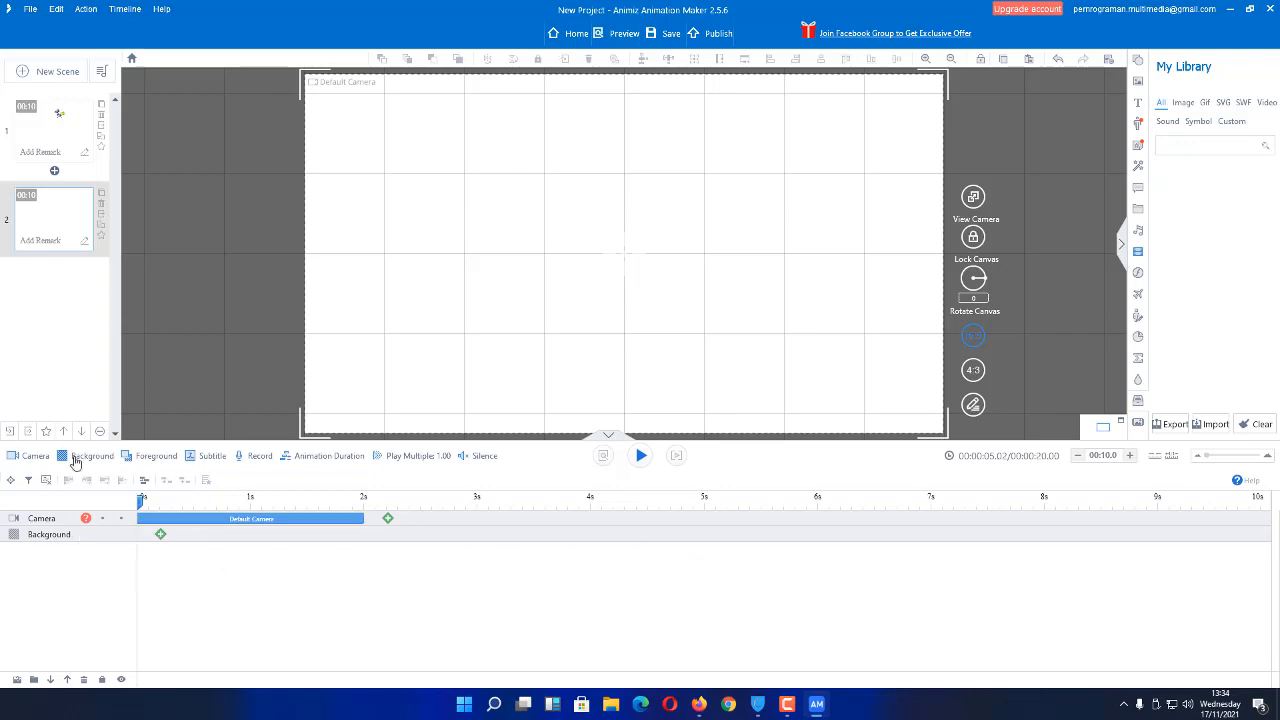
left_click(152, 458)
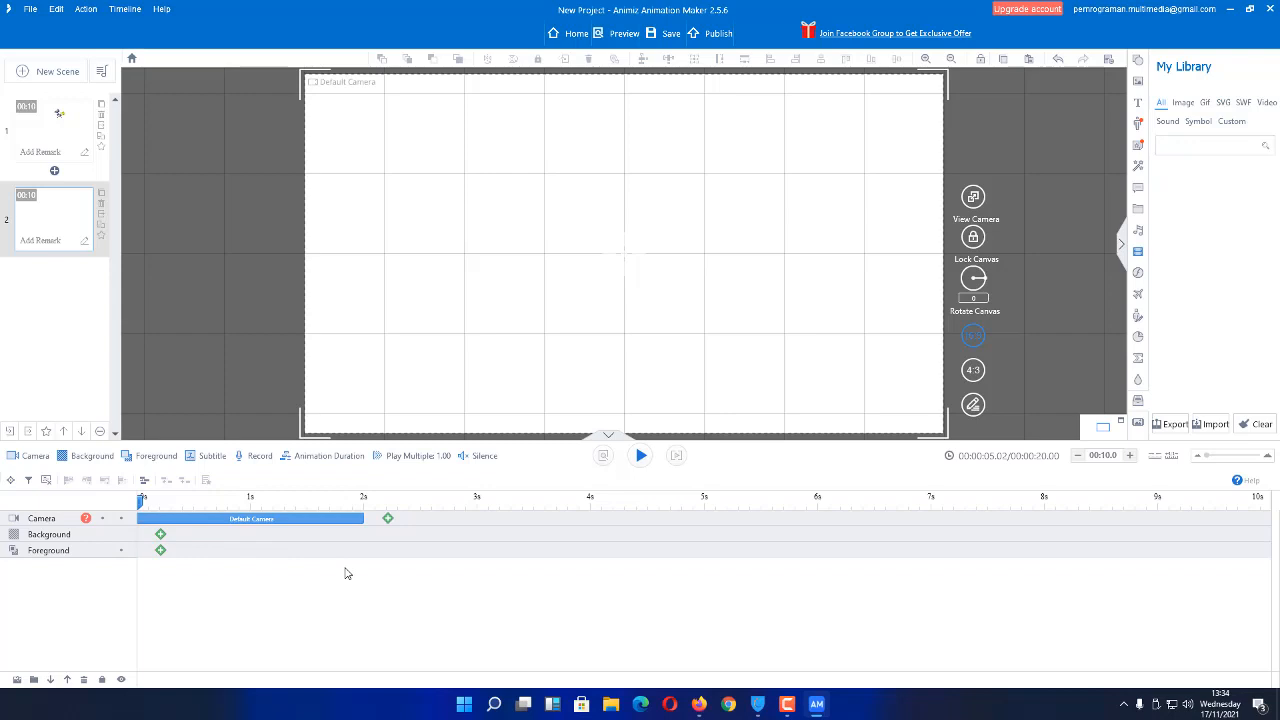
left_click(88, 456)
left_click(150, 456)
left_click(30, 456)
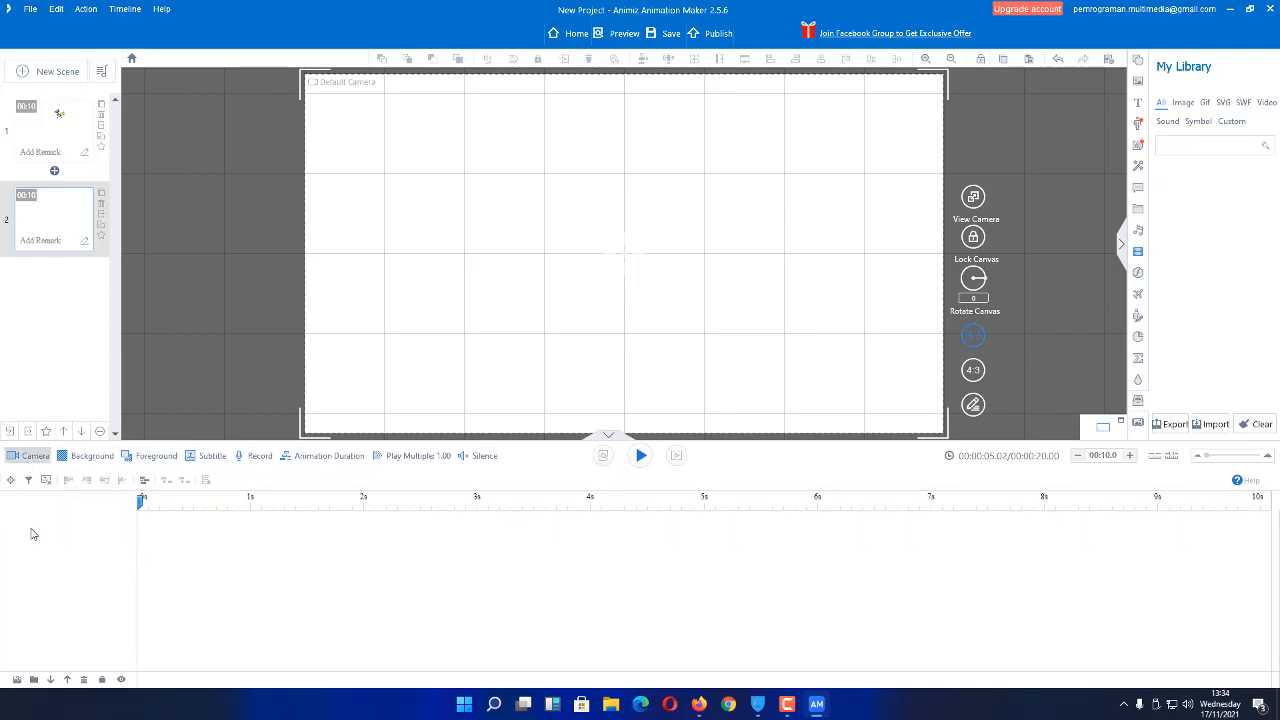
Step: Show the Background, Camera, Foreground, Subtitle and Record tracks in scene 2's timeline
left_click(92, 456)
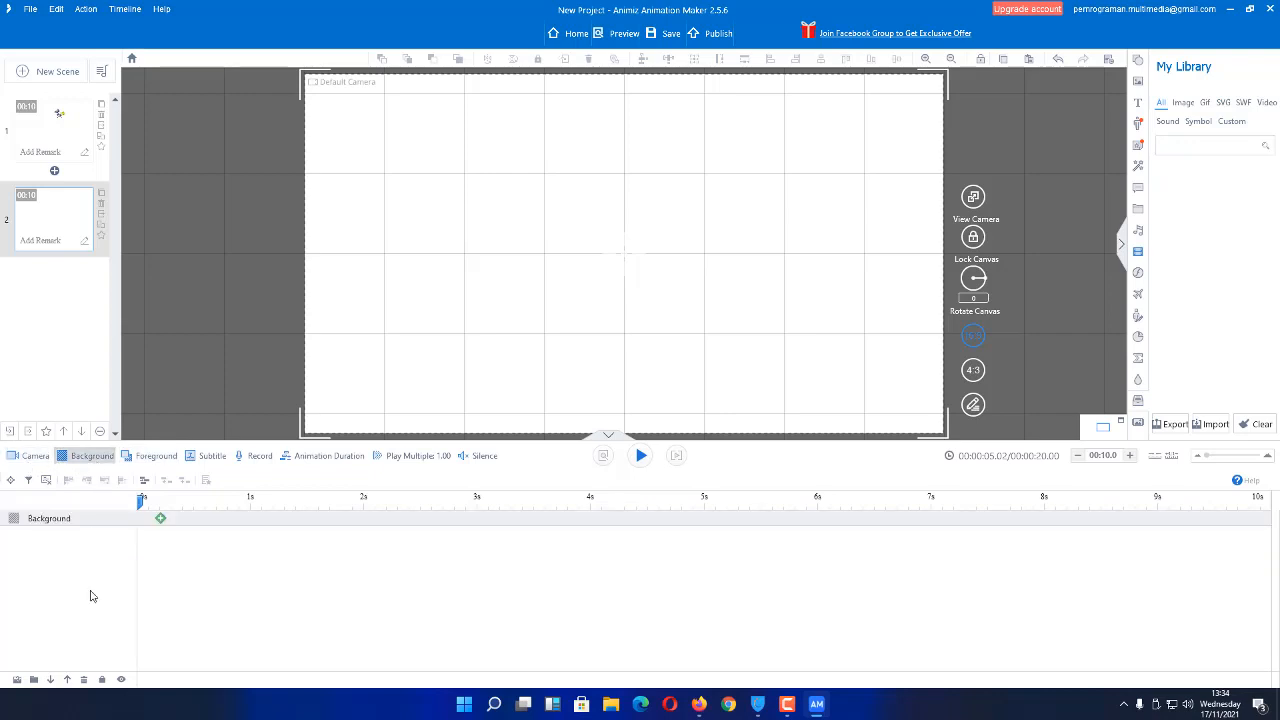
left_click(36, 457)
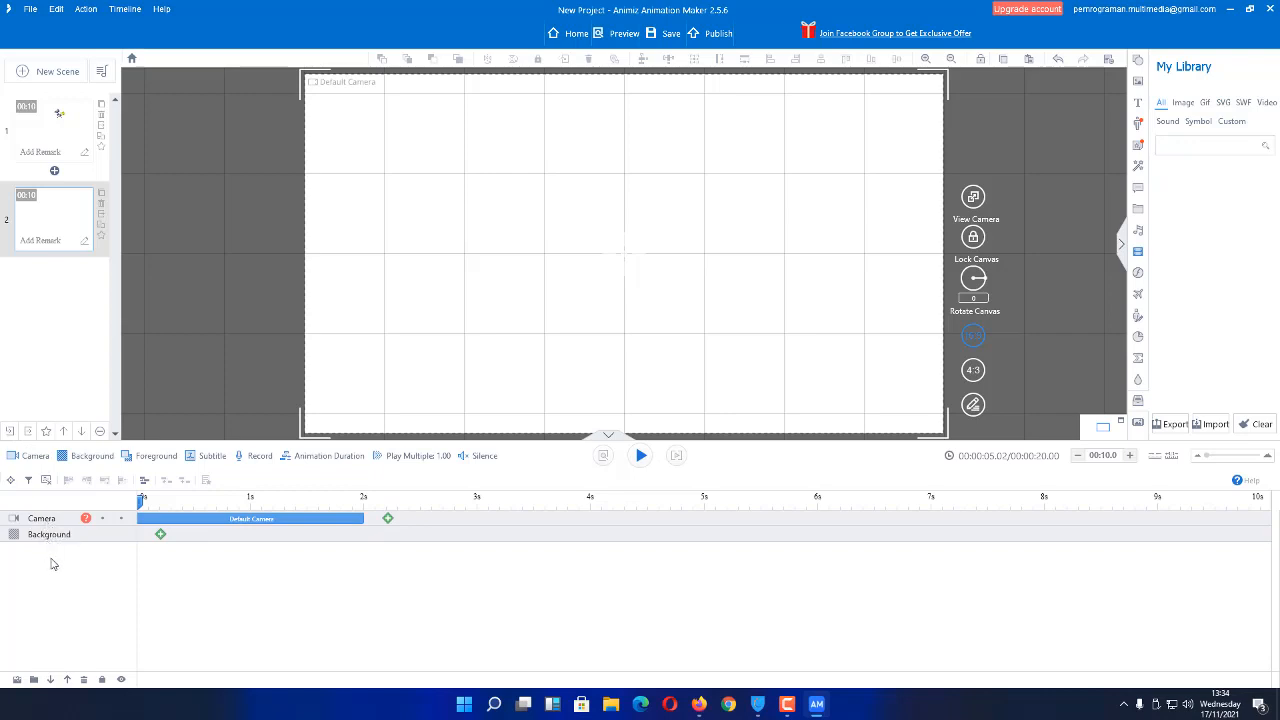
left_click(150, 457)
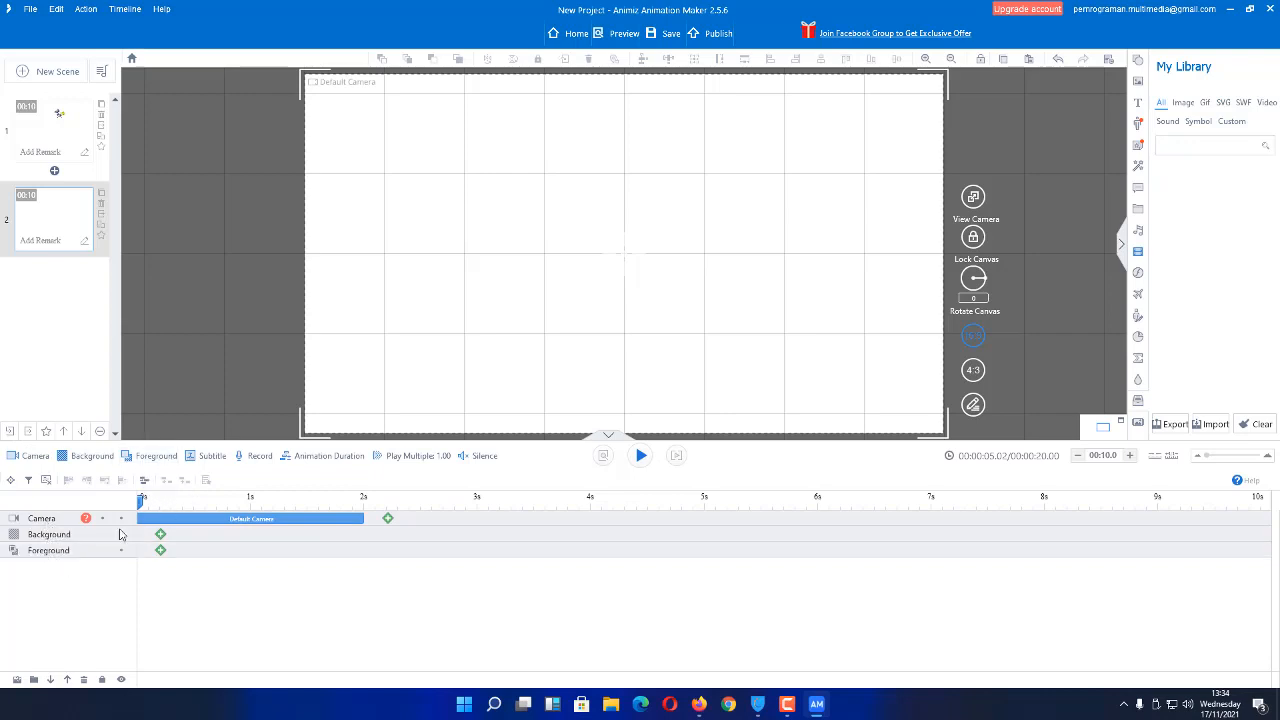
left_click(213, 463)
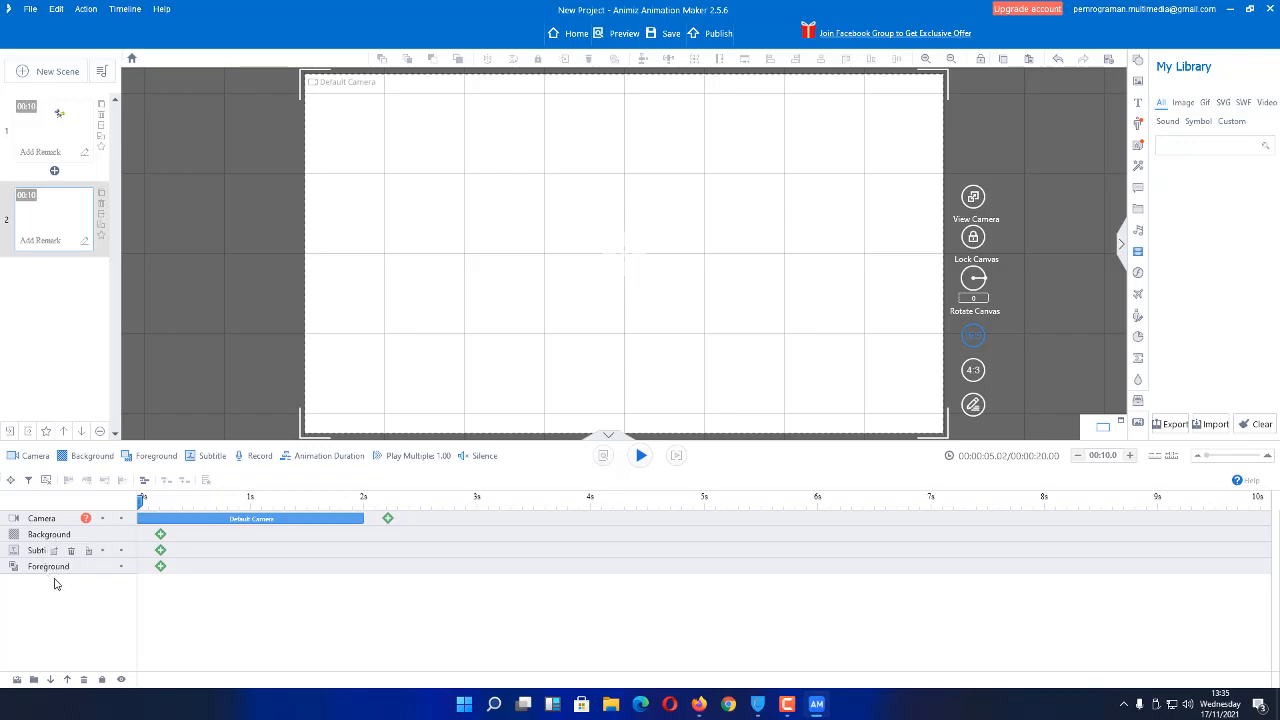
left_click(258, 458)
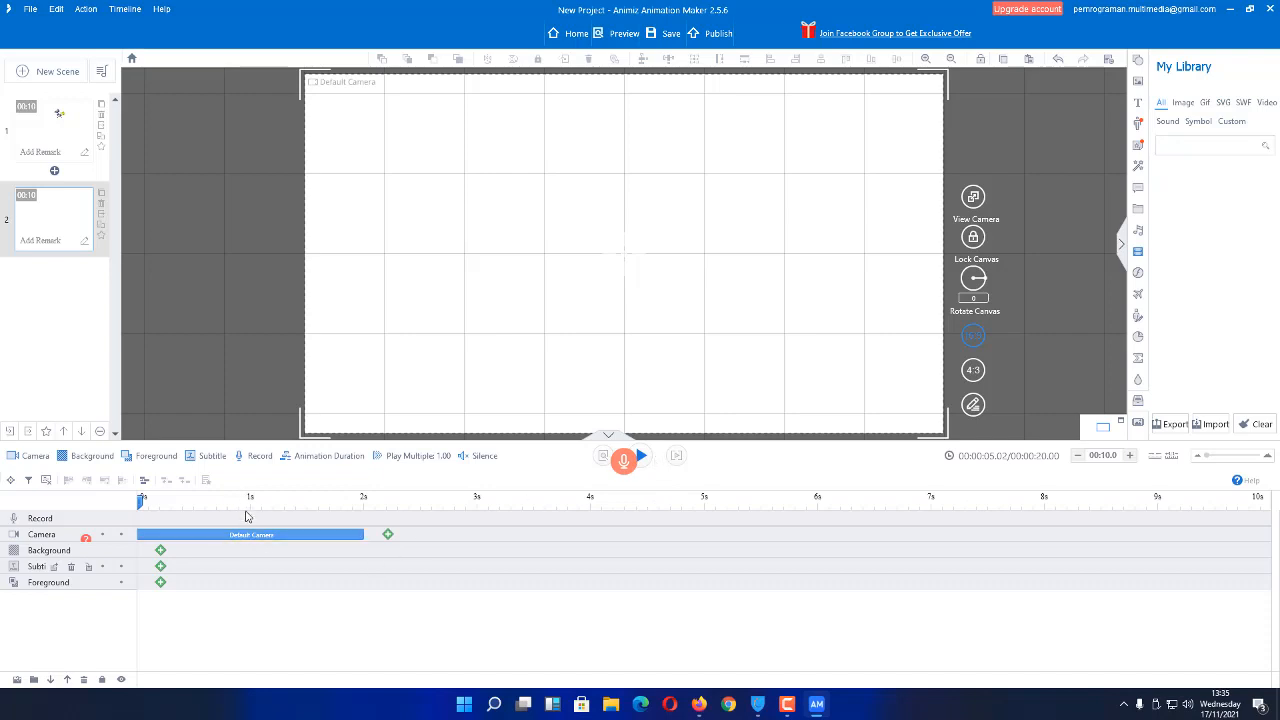
left_click(245, 462)
left_click(247, 463)
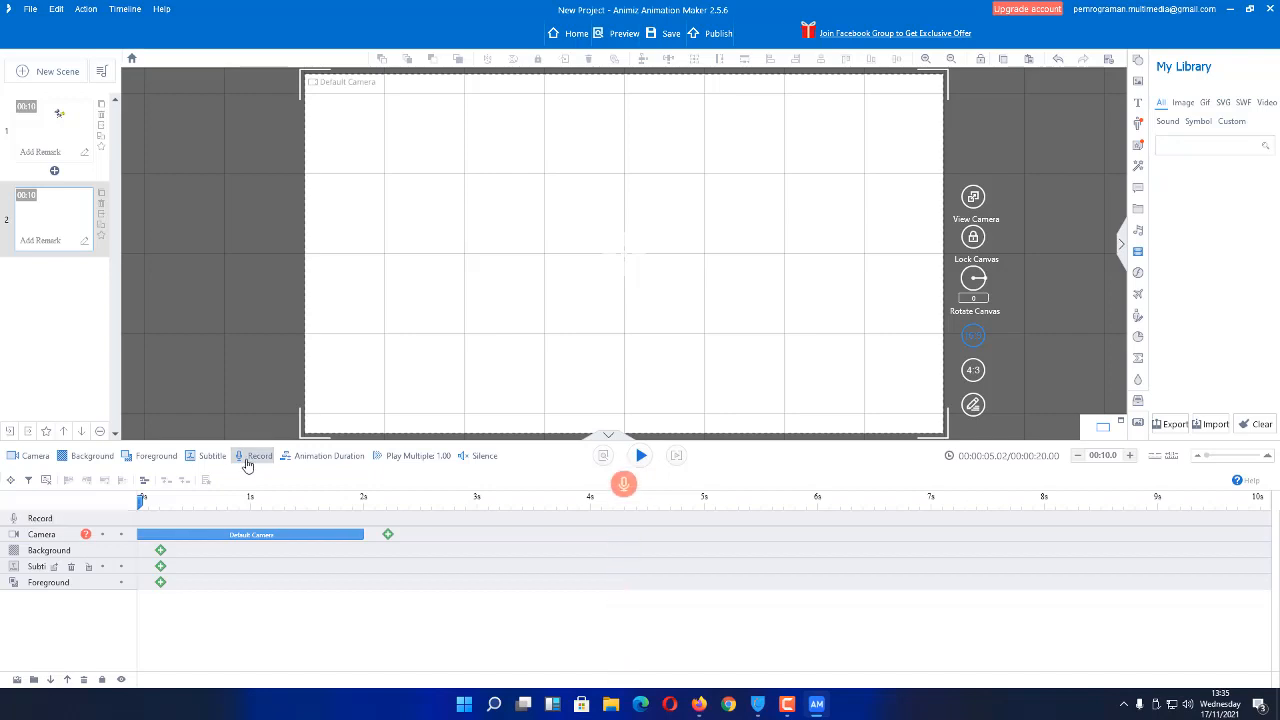
Step: Set the animation duration of scene 2 to 20 seconds
left_click(326, 456)
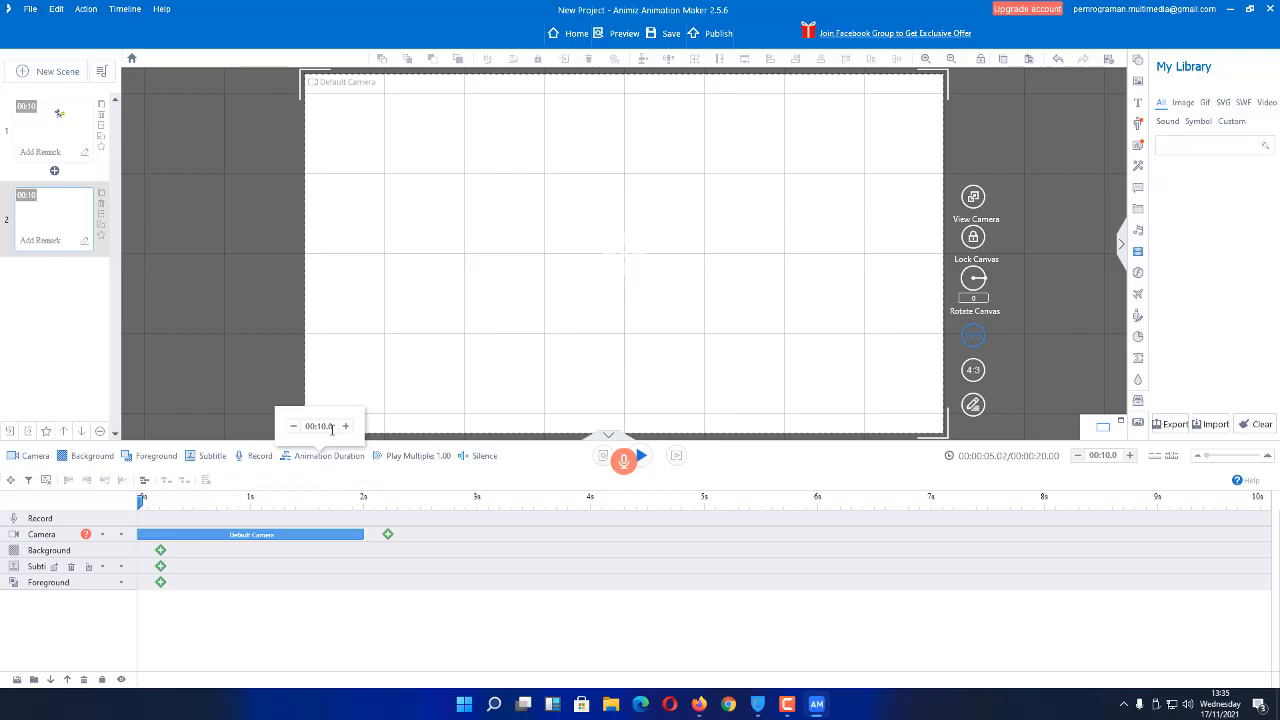
left_click(345, 461)
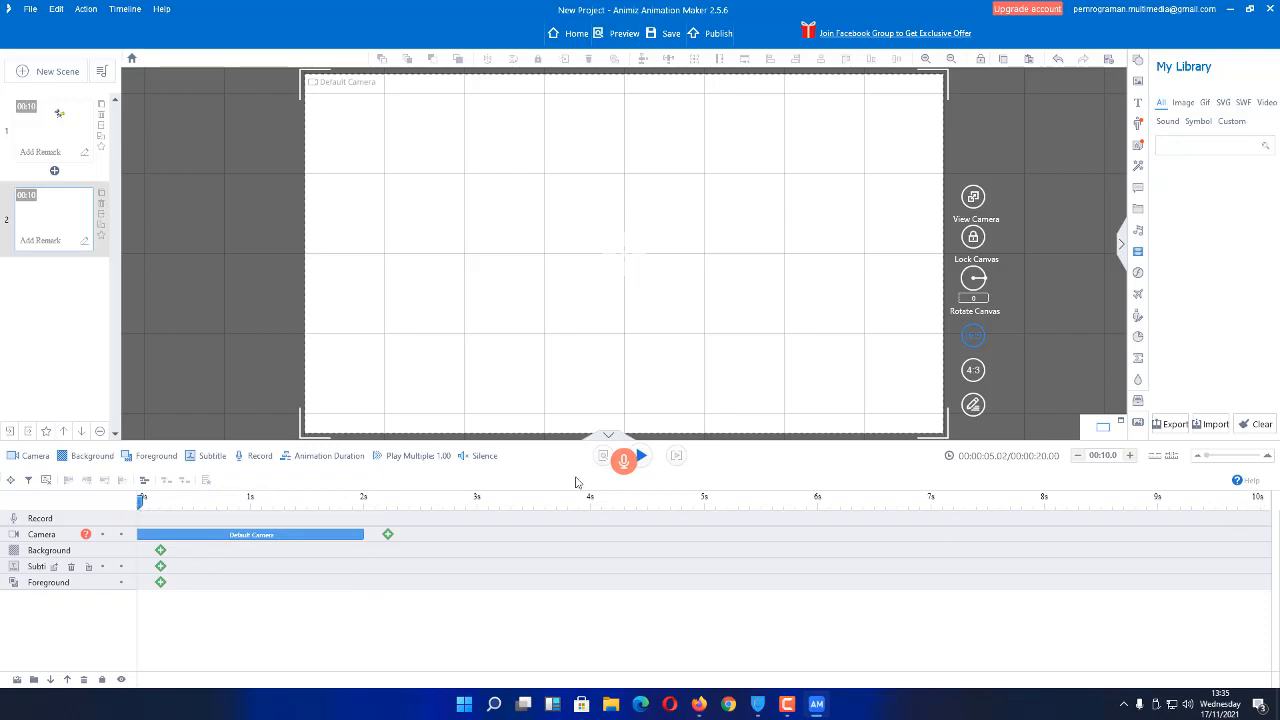
left_click(325, 456)
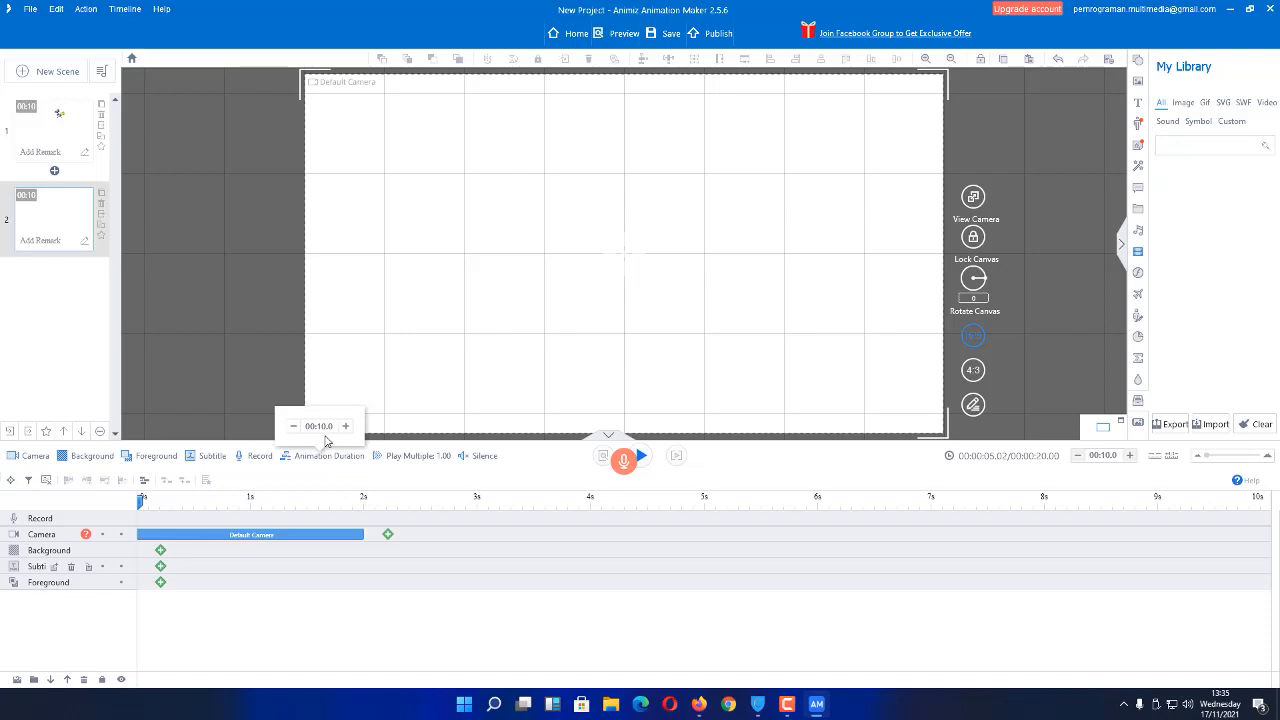
left_click(346, 428)
left_click(346, 428)
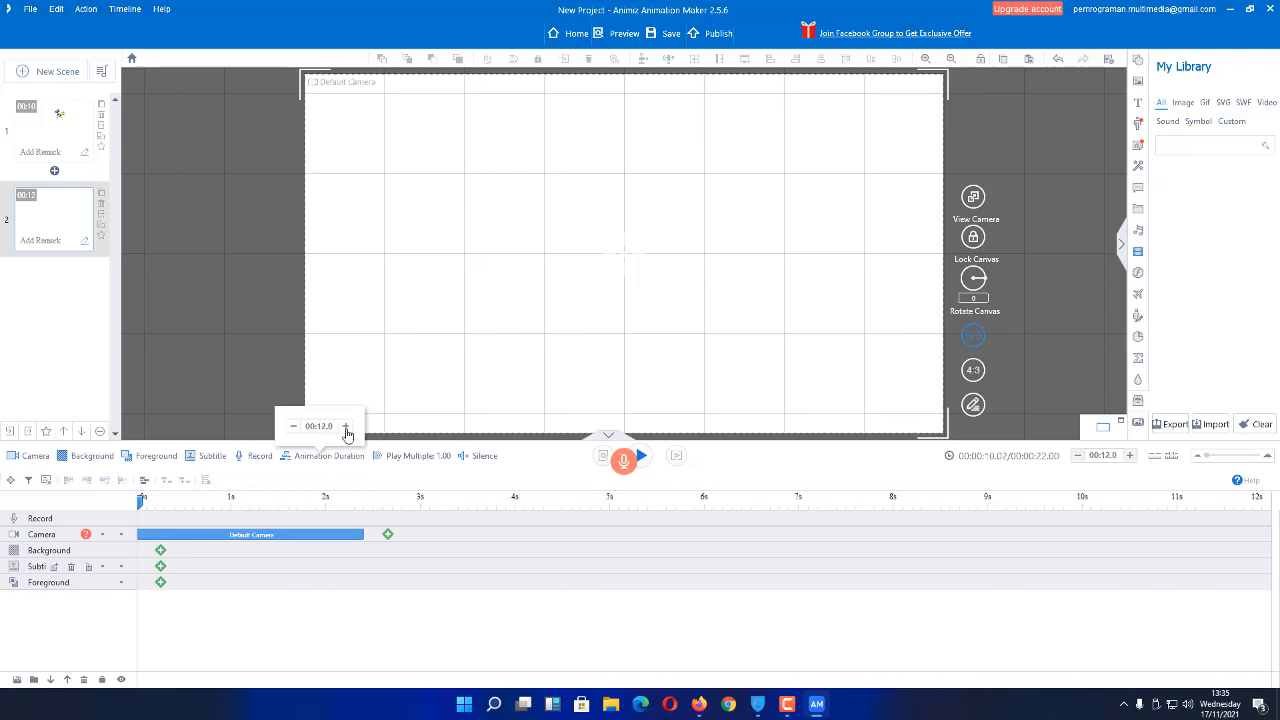
left_click(346, 428)
left_click(346, 428)
left_click(346, 428)
left_click(346, 428)
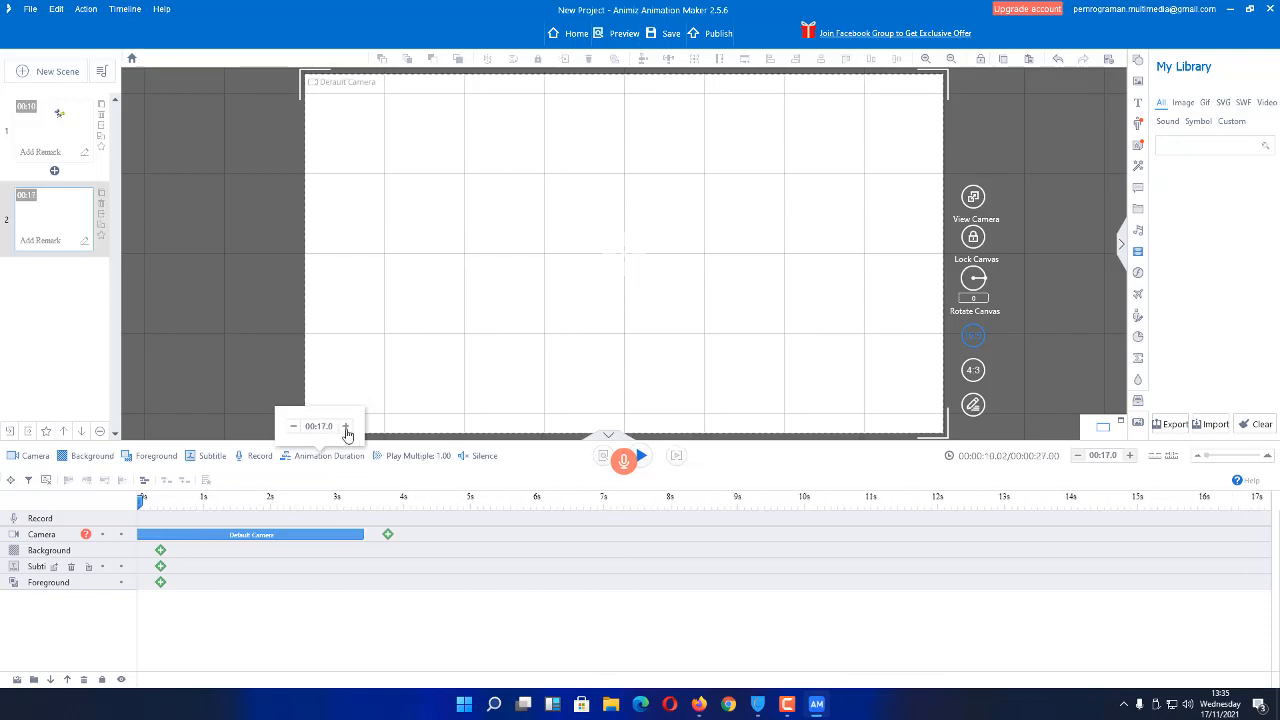
left_click(346, 428)
left_click(346, 428)
left_click(346, 428)
left_click(346, 428)
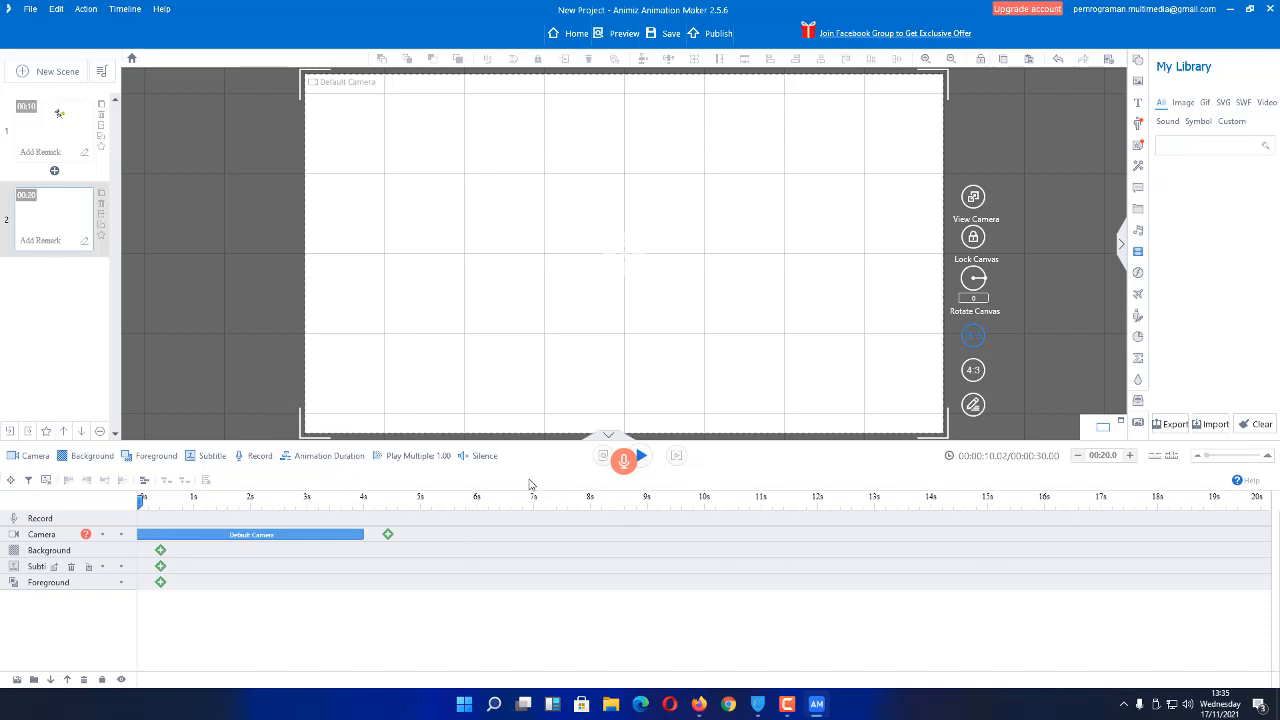
left_click(406, 458)
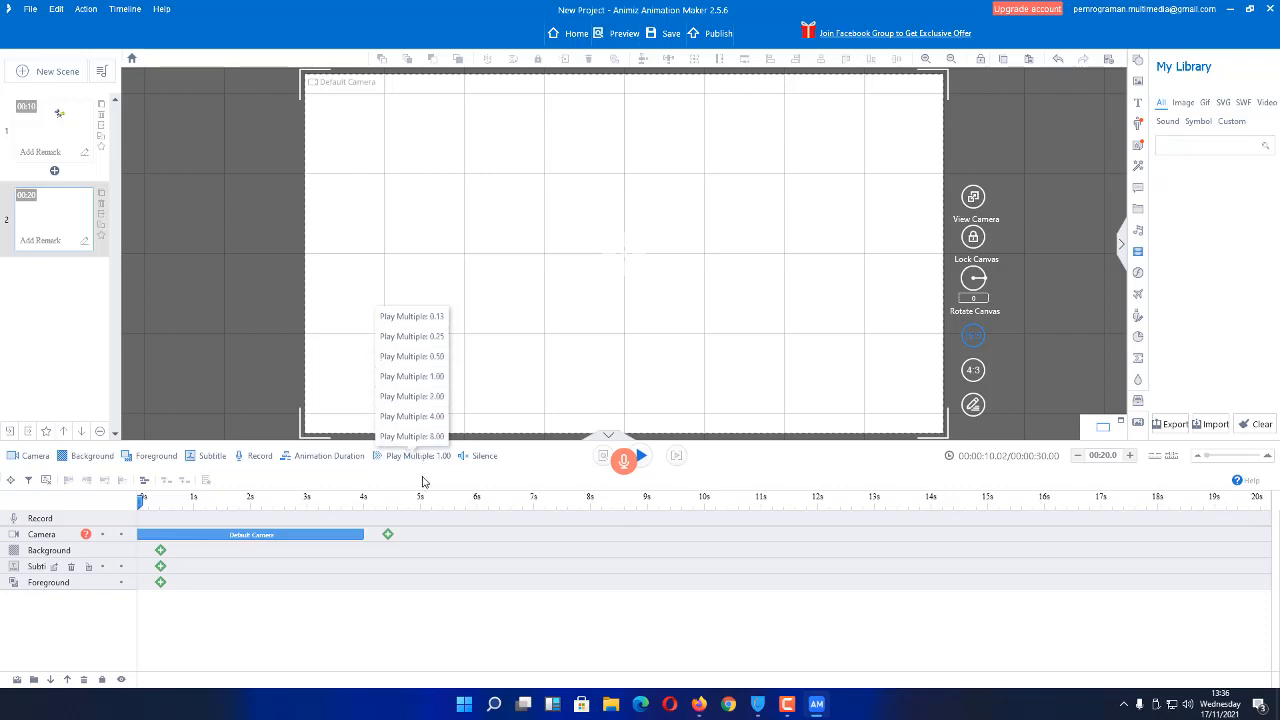
left_click(487, 459)
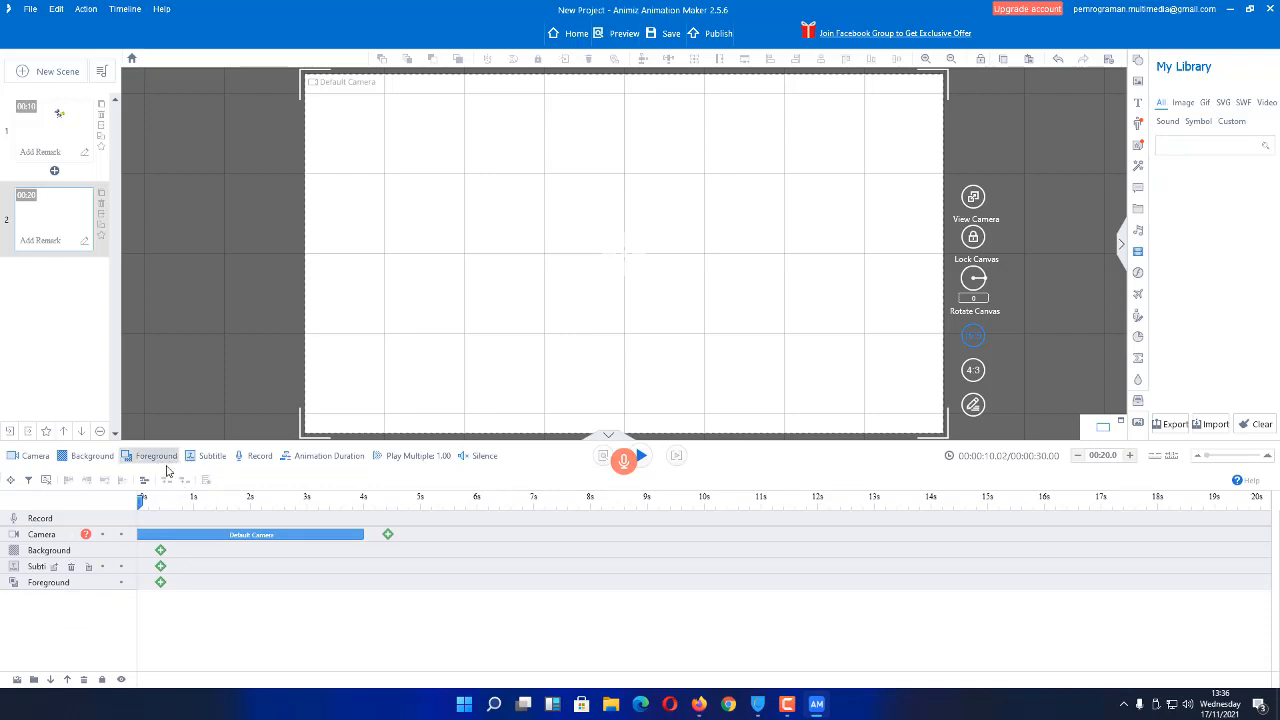
Step: Hide the Record and Subtitle tracks in scene 2's timeline
left_click(258, 458)
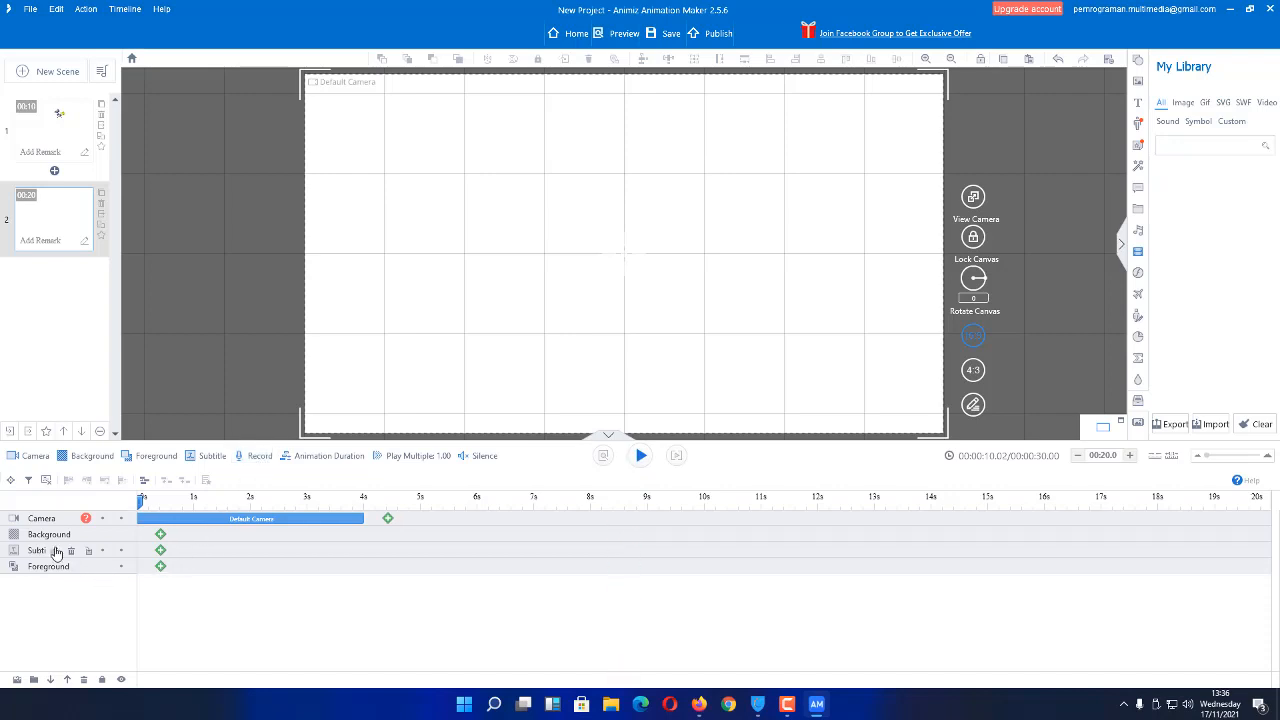
left_click(211, 457)
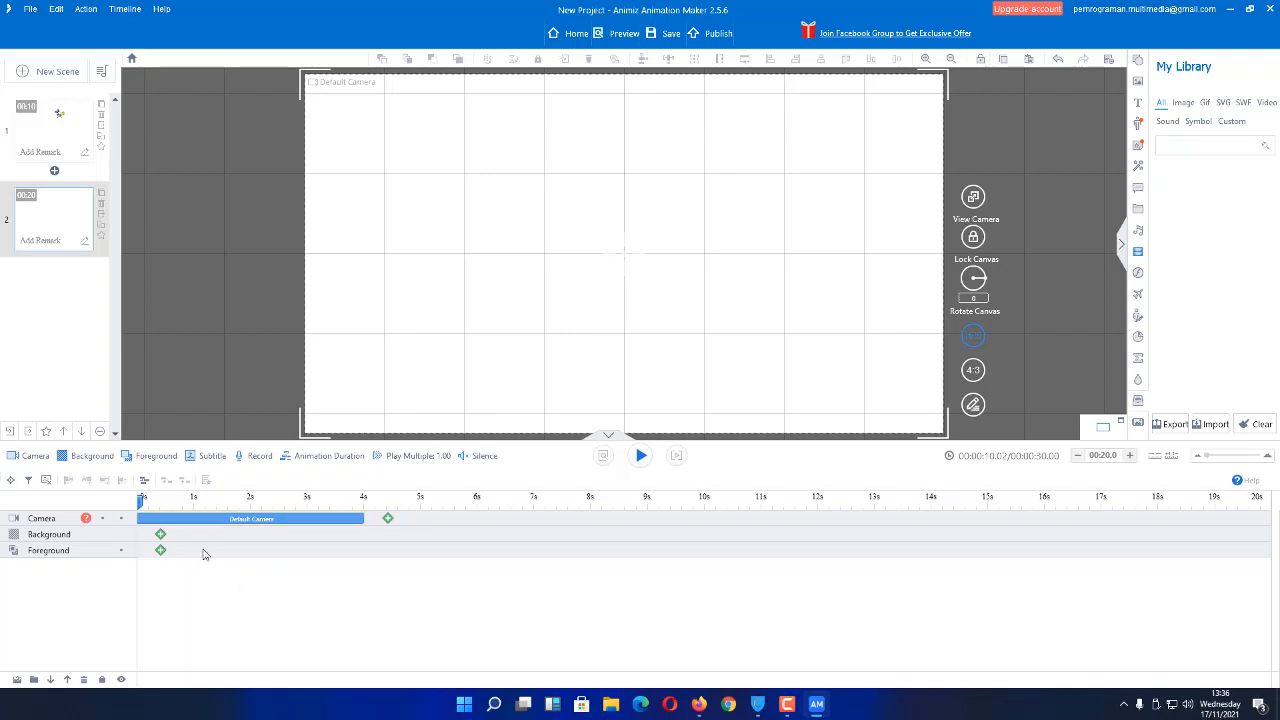
Step: Add a background clip at the start of scene 2's Background track and browse its image and colour presets
left_click(160, 536)
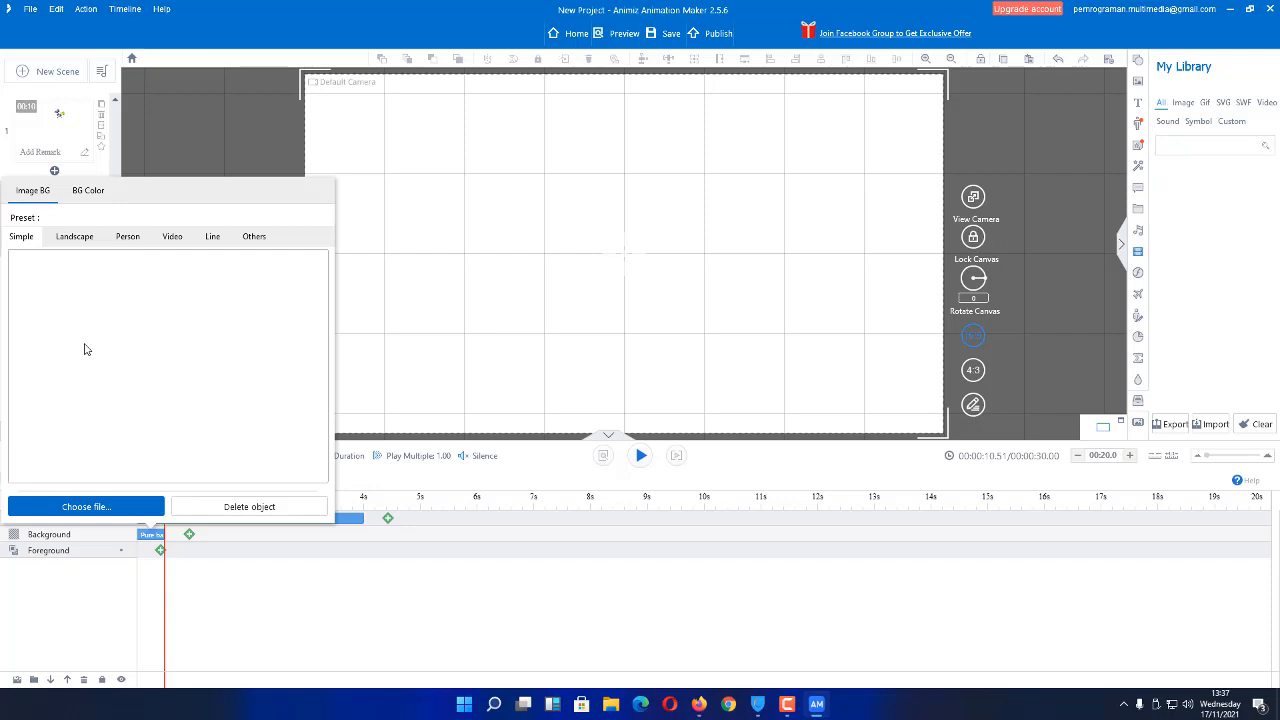
left_click(71, 241)
left_click(125, 241)
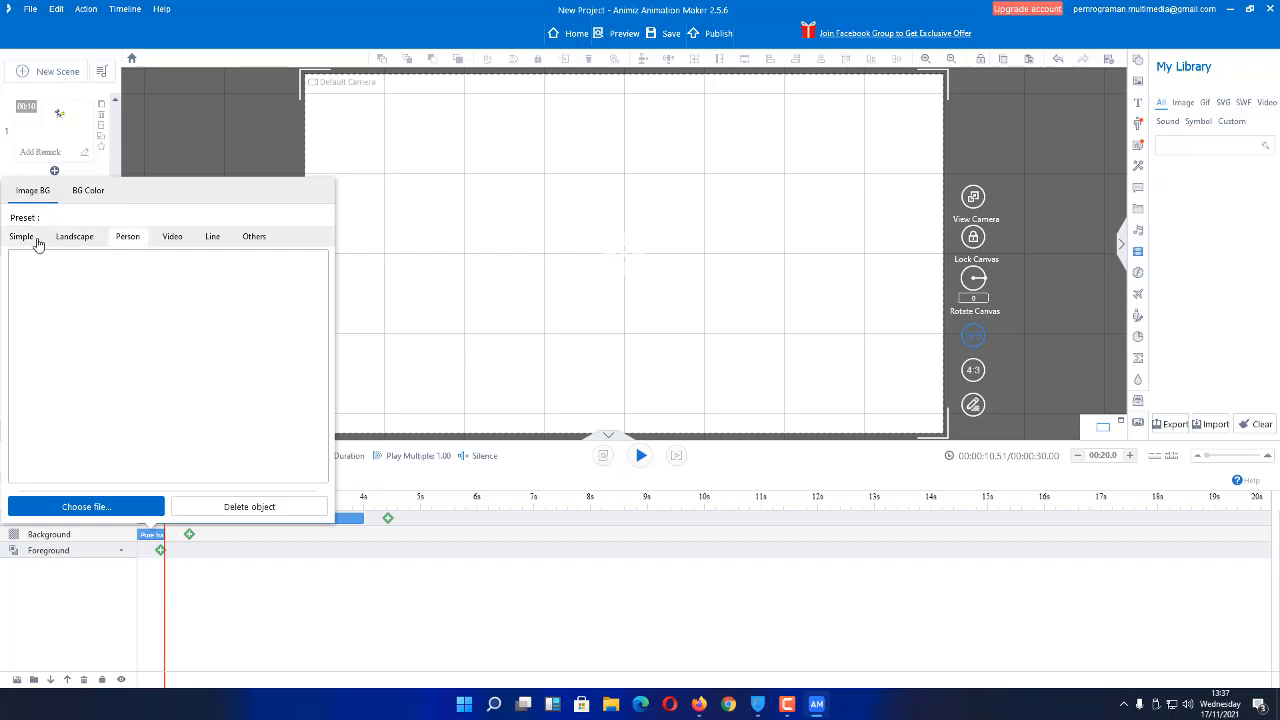
left_click(37, 243)
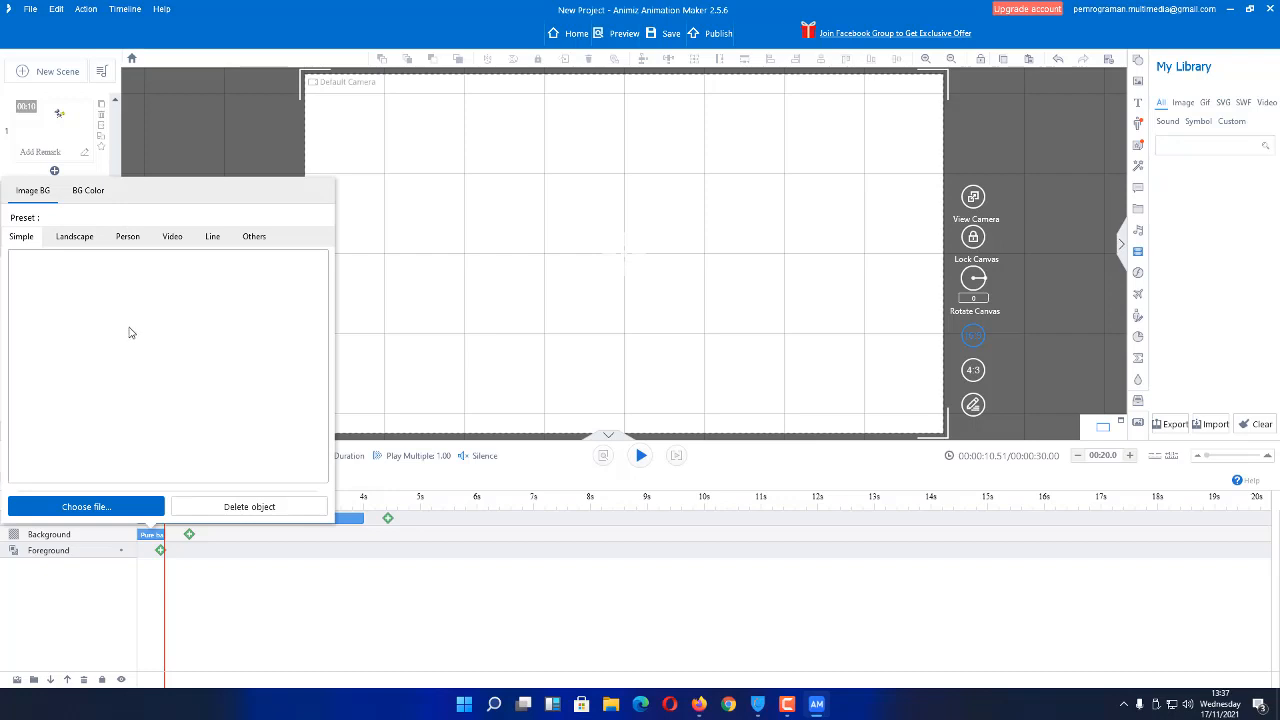
left_click(88, 195)
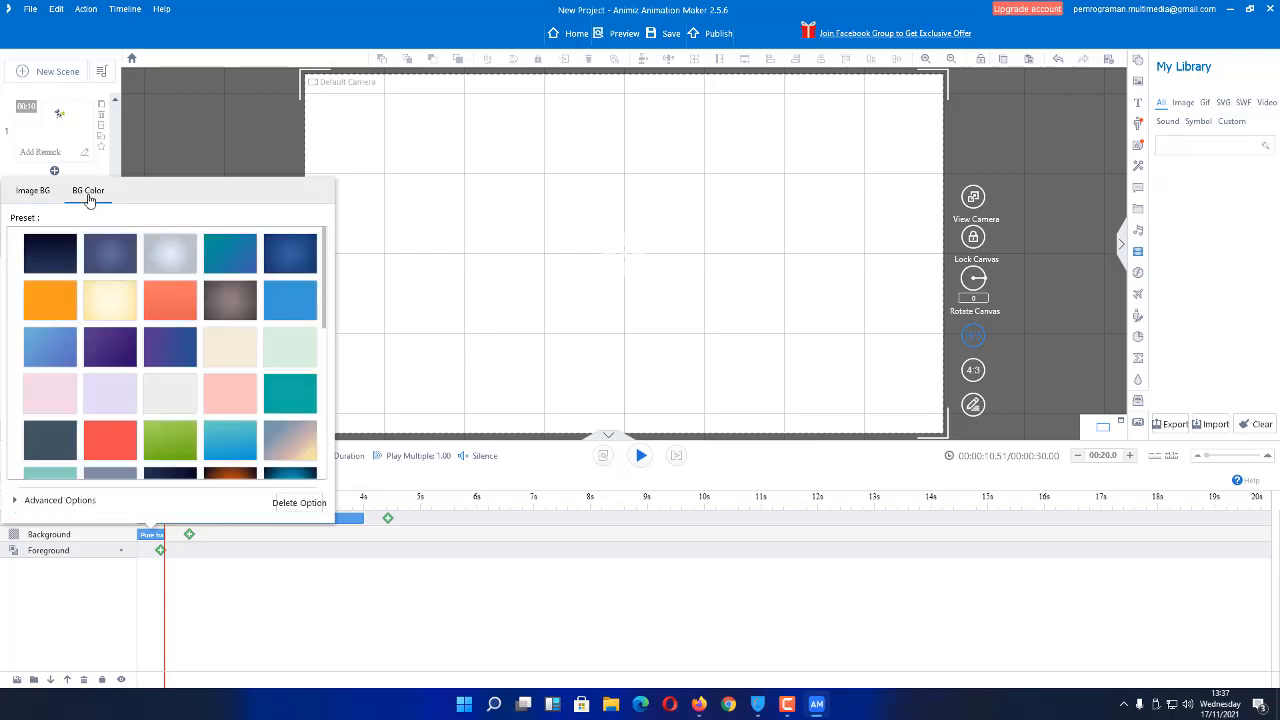
scroll(224, 378, "down", 1)
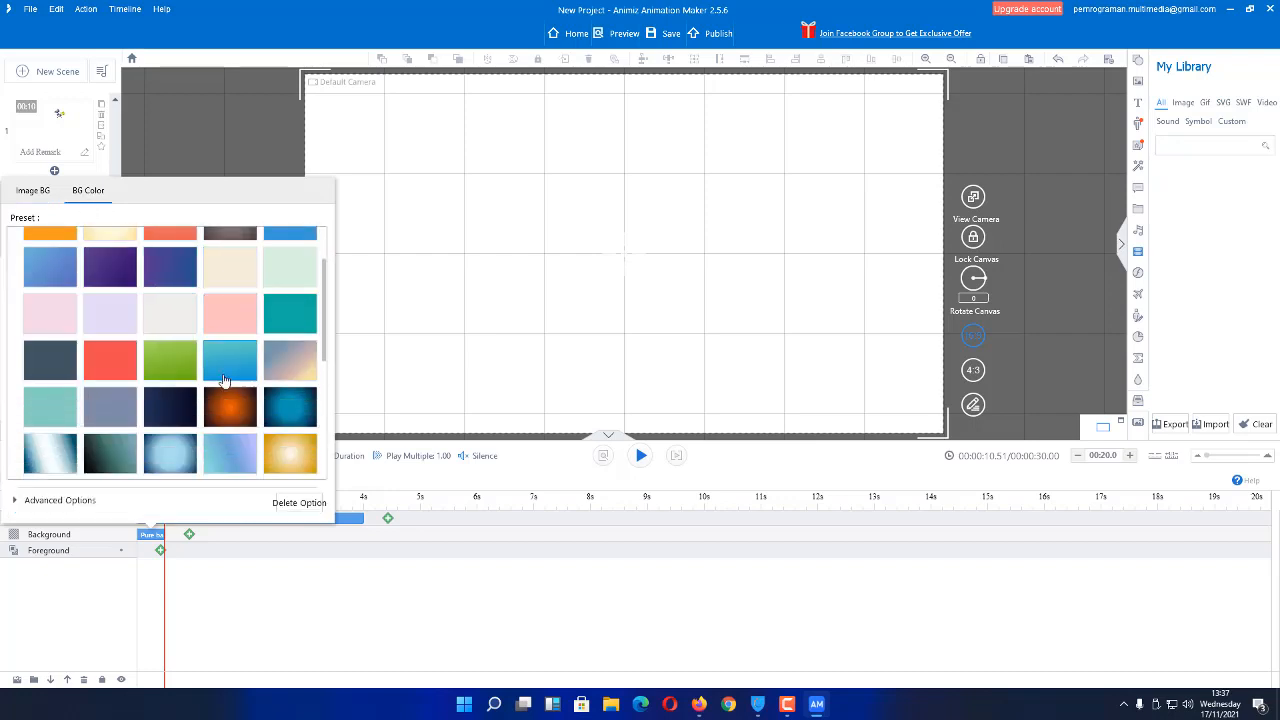
scroll(224, 379, "down", 5)
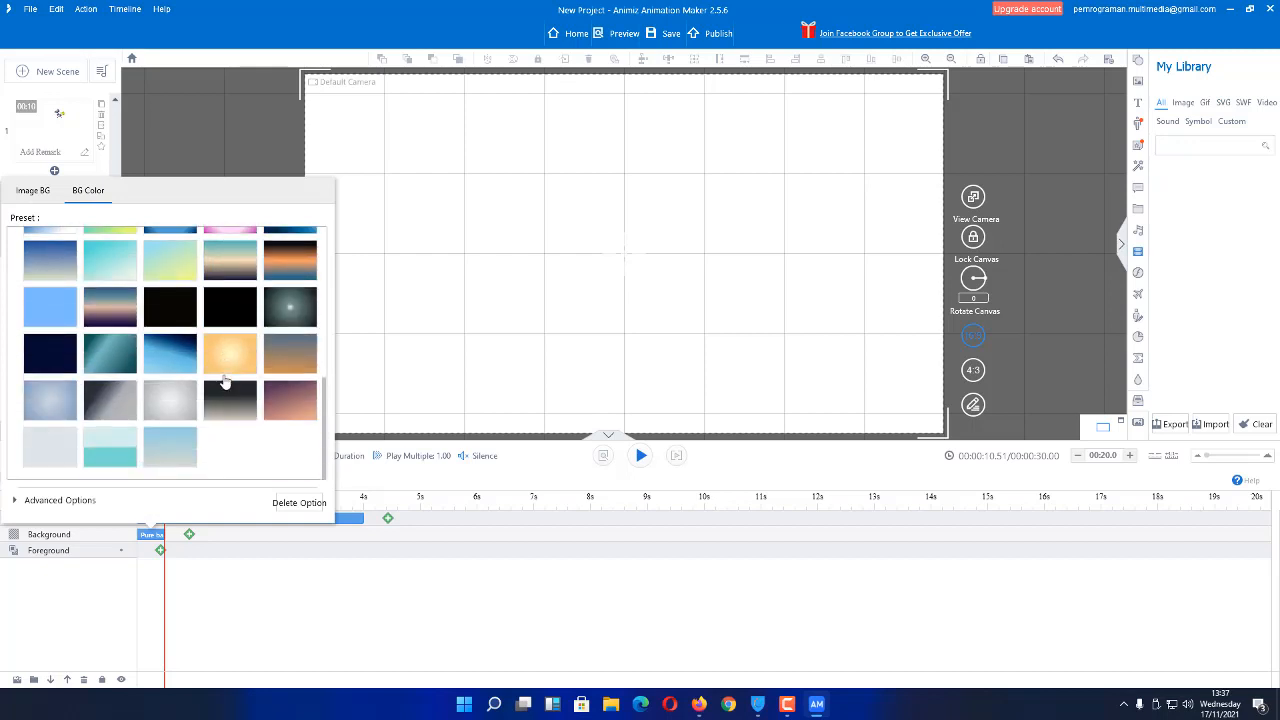
scroll(224, 375, "up", 2)
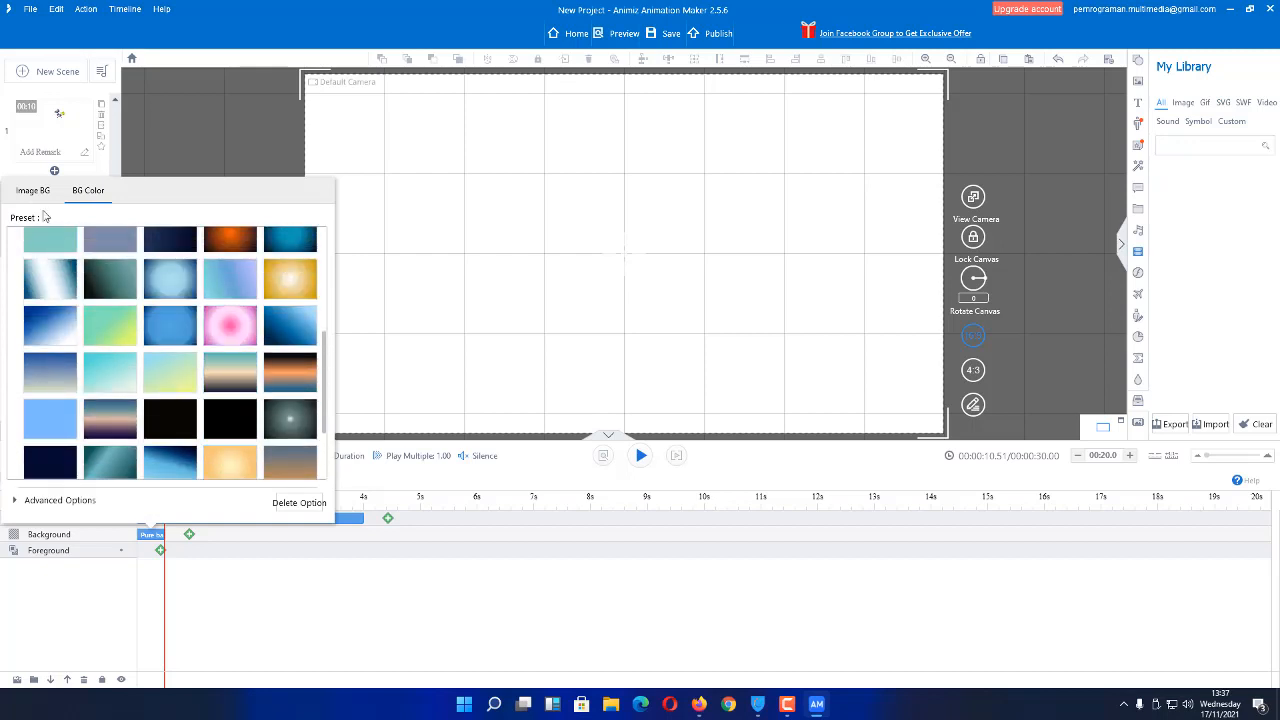
left_click(22, 189)
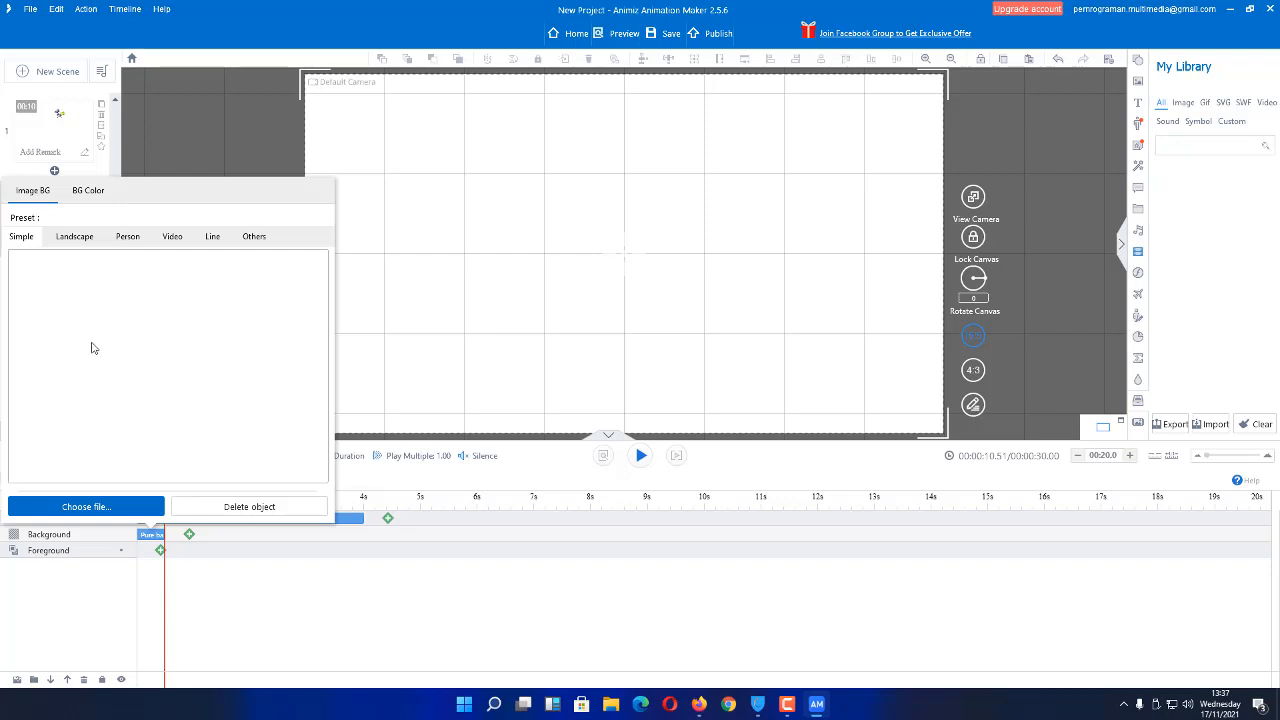
Step: Set scene 2's background to the preset gradient running from teal through beige to dark navy
left_click(86, 192)
scroll(208, 369, "down", 1)
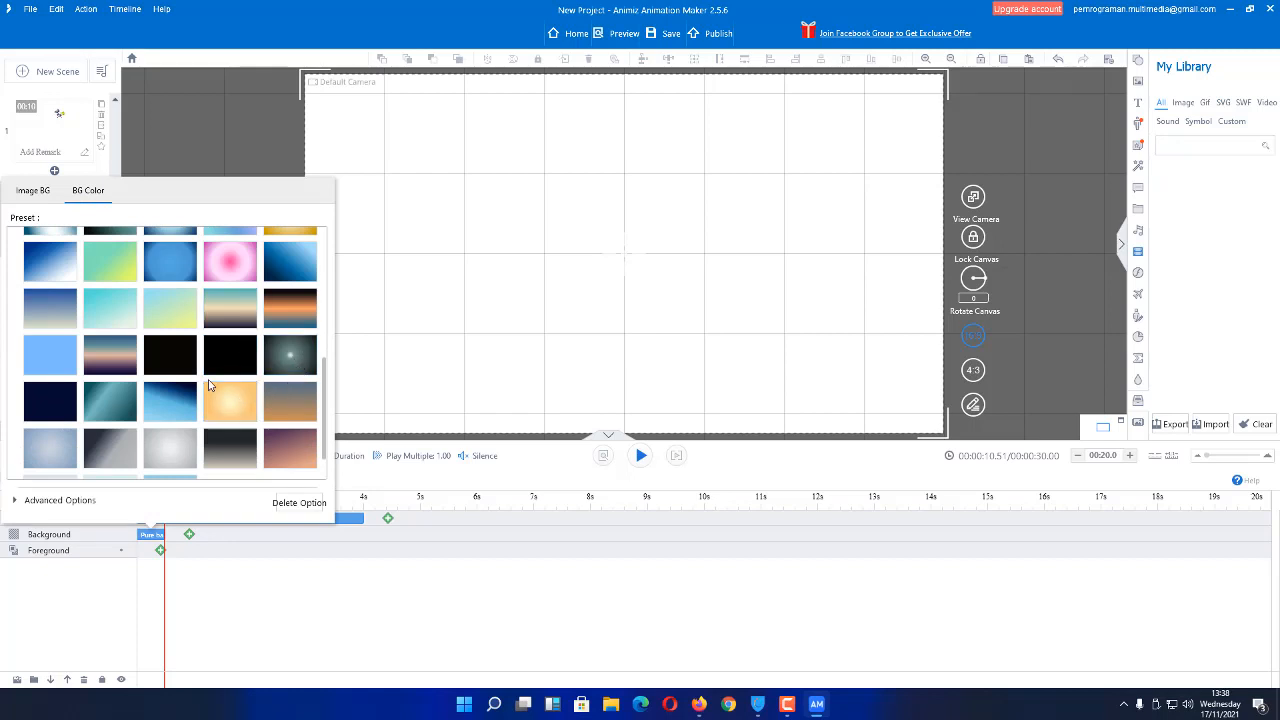
left_click(227, 315)
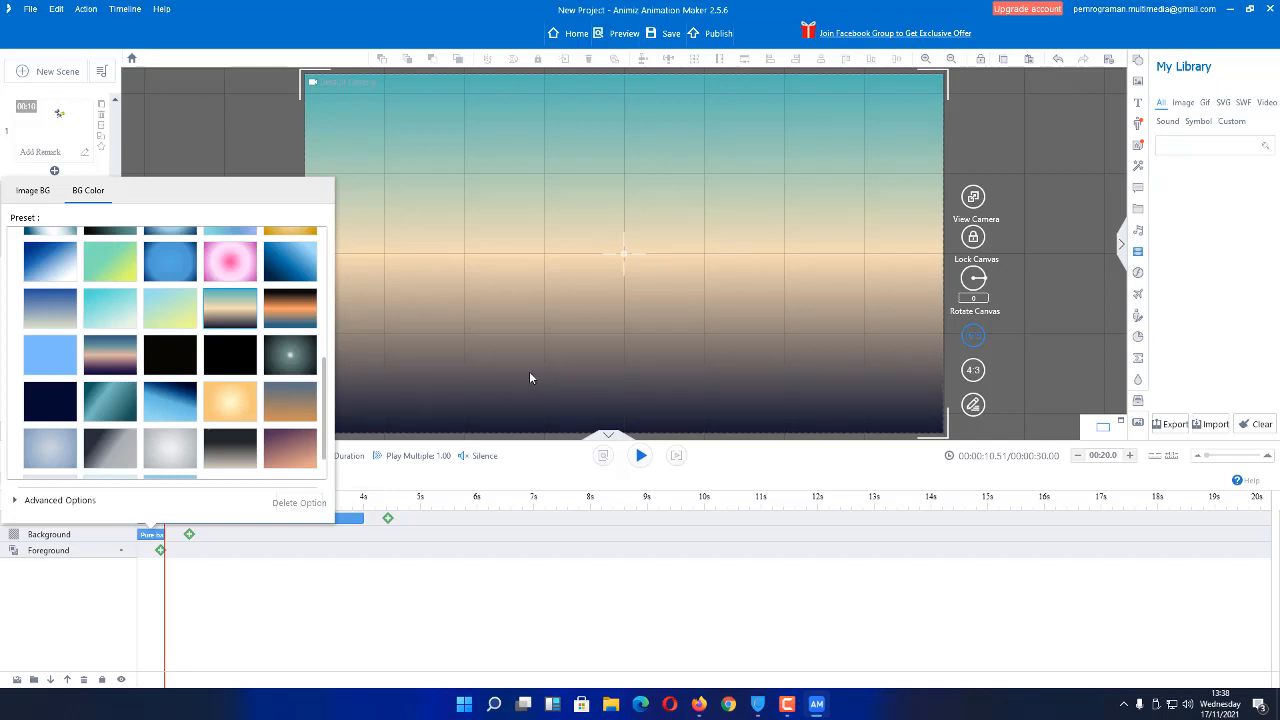
left_click(22, 192)
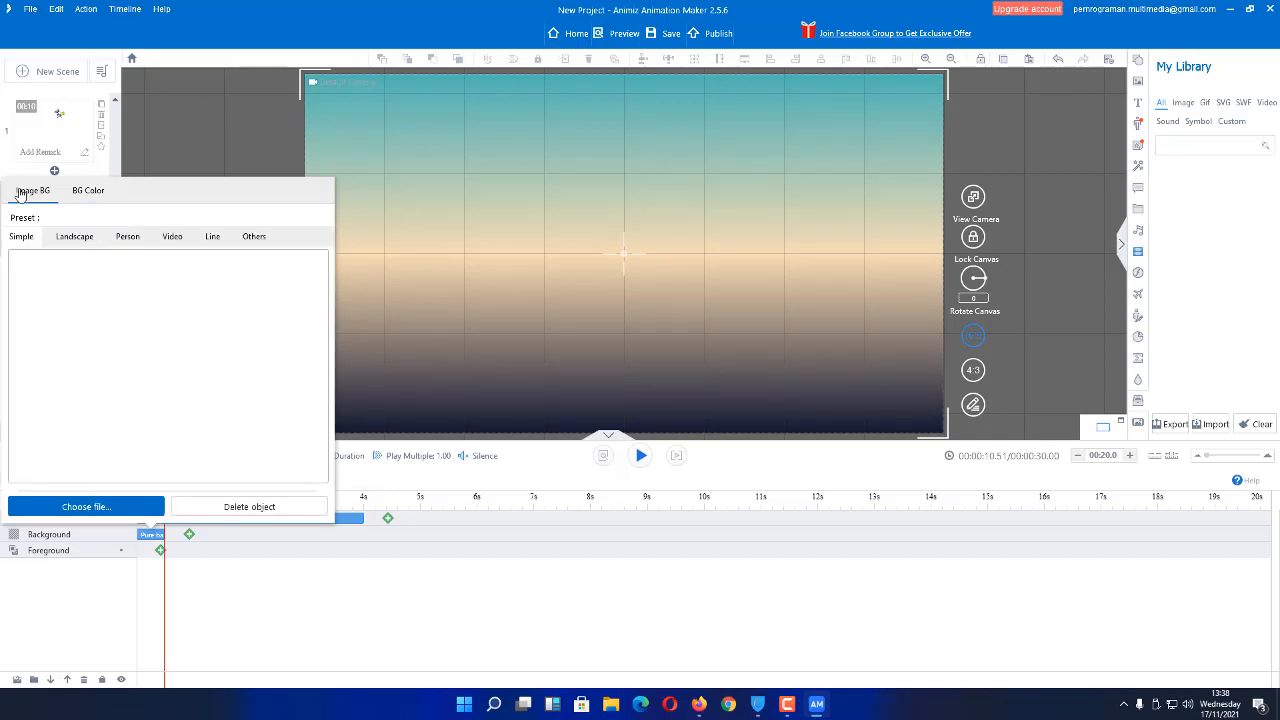
left_click(172, 160)
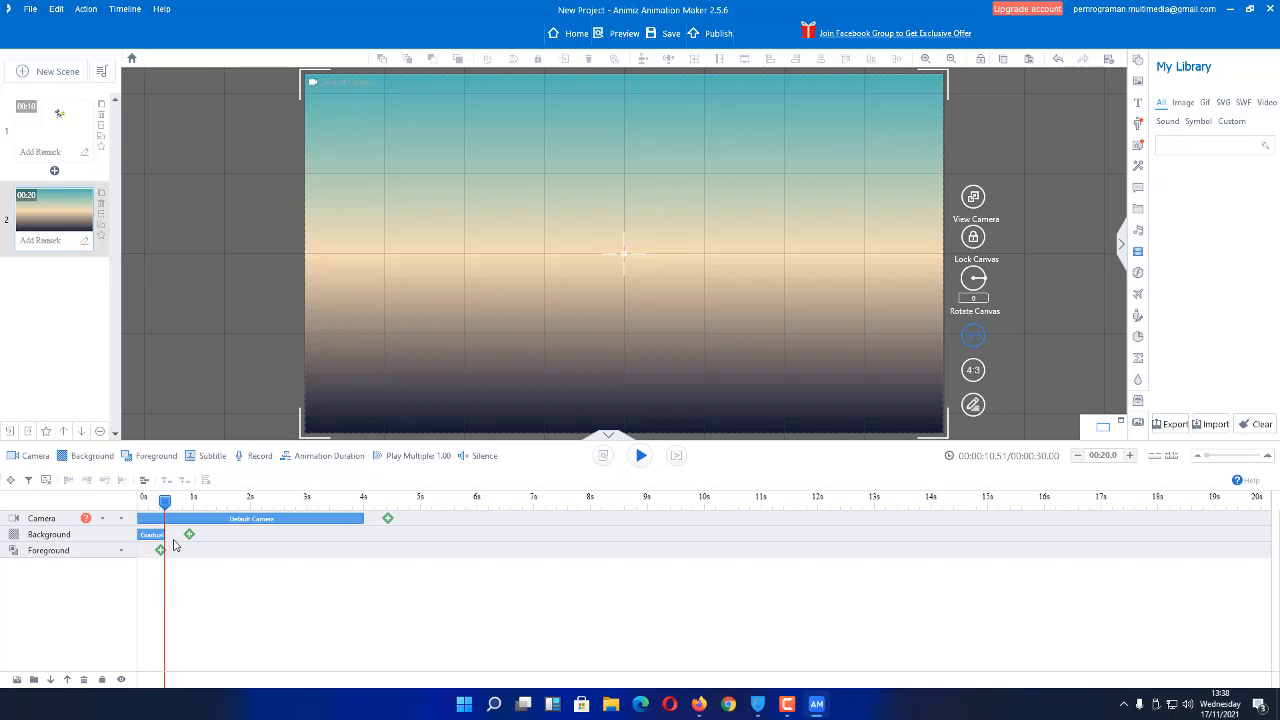
Step: Play scene 2 from its start to about 8 s to check the gradient background
left_click(674, 457)
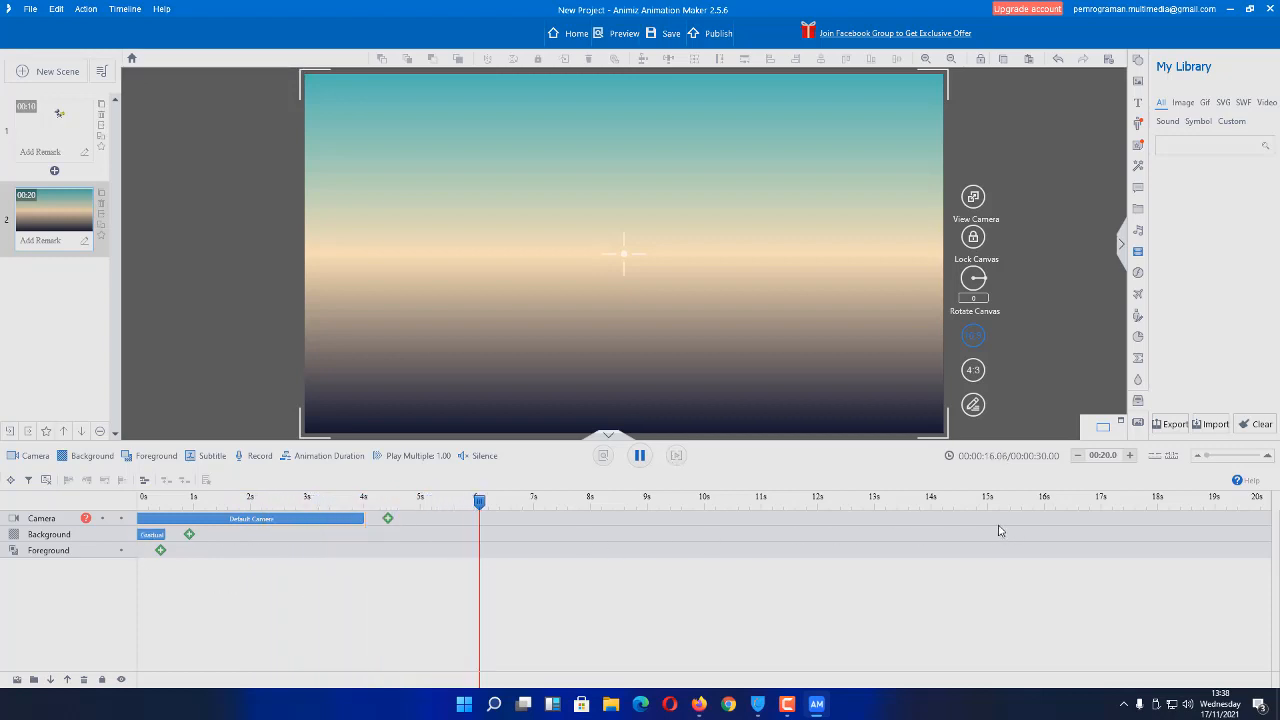
left_click(640, 455)
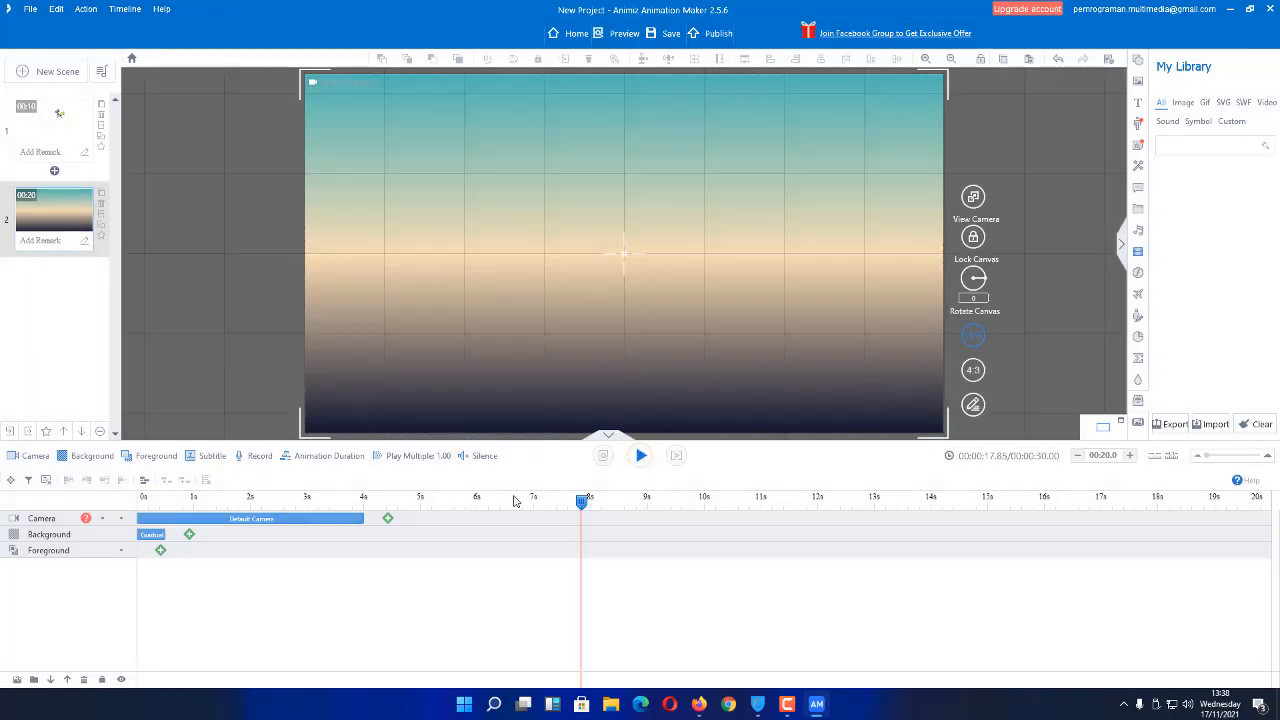
Step: Add the white cloud effect 白云朵朵 at the start of scene 2's Foreground track
double_click(175, 554)
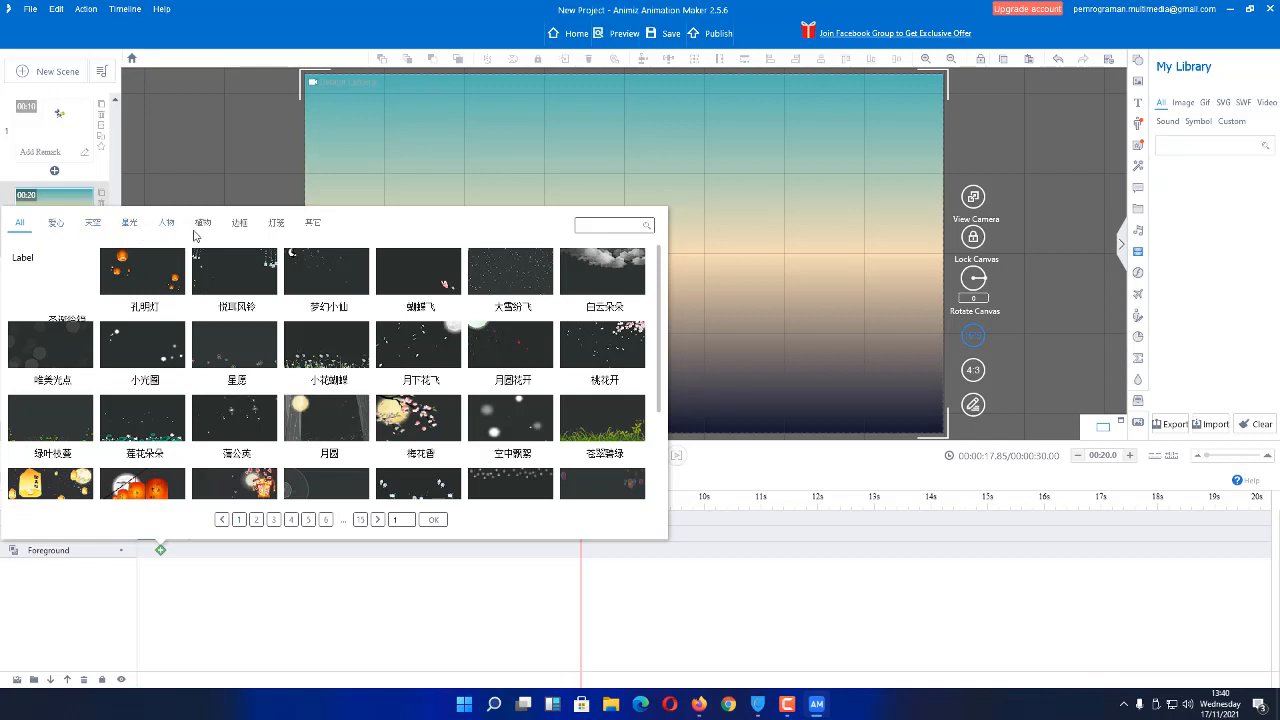
left_click(610, 283)
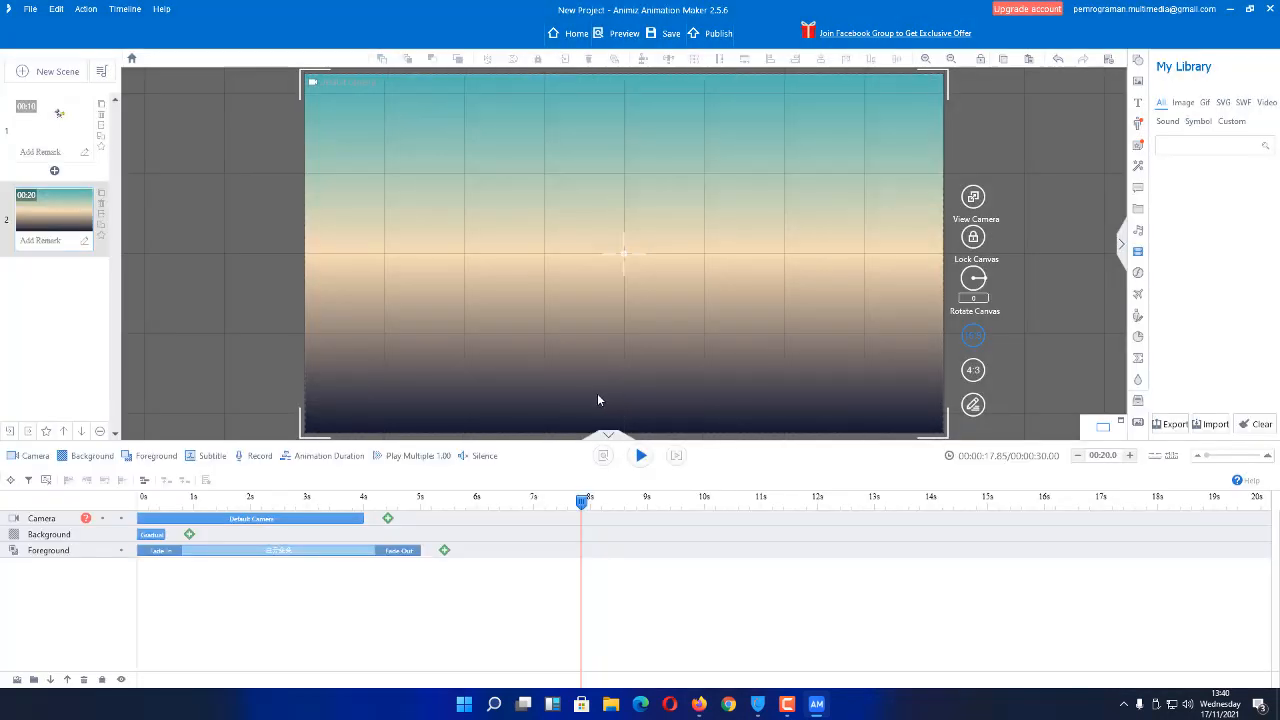
Step: Check the cloud foreground at about 2 s, and play scene 2 from its start to about 9 s
left_click_drag(581, 501, 242, 487)
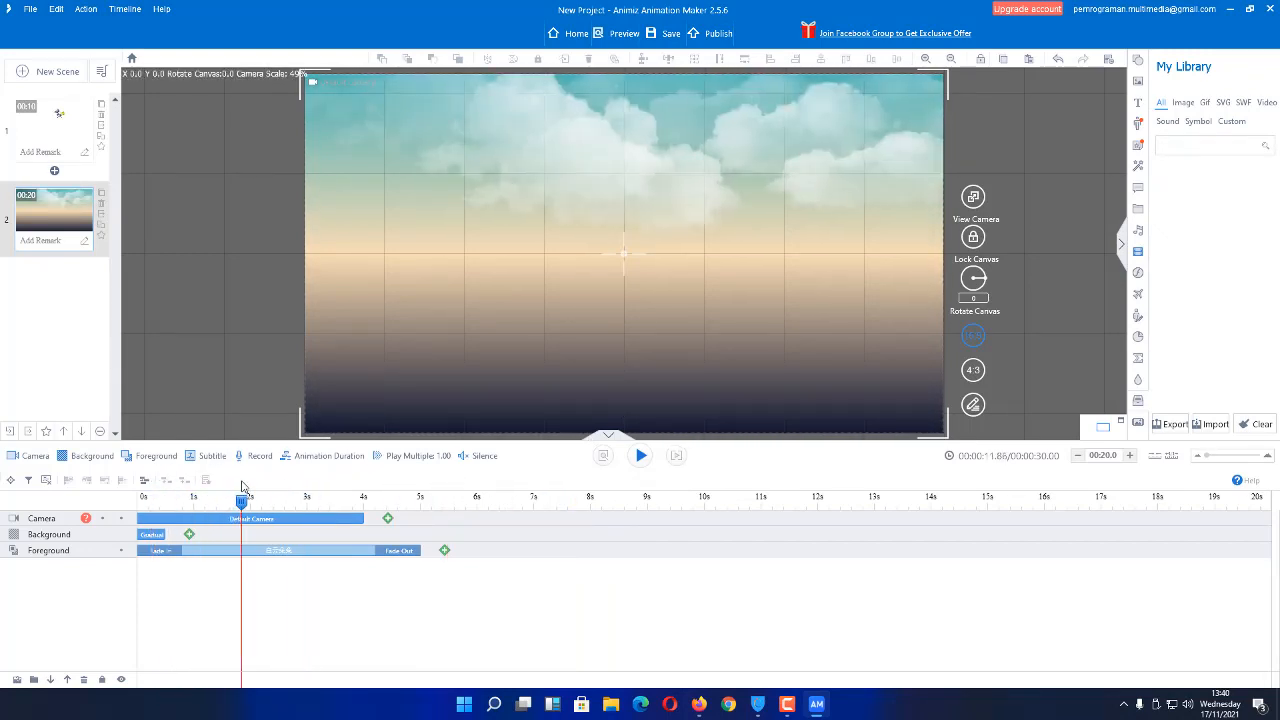
left_click(677, 458)
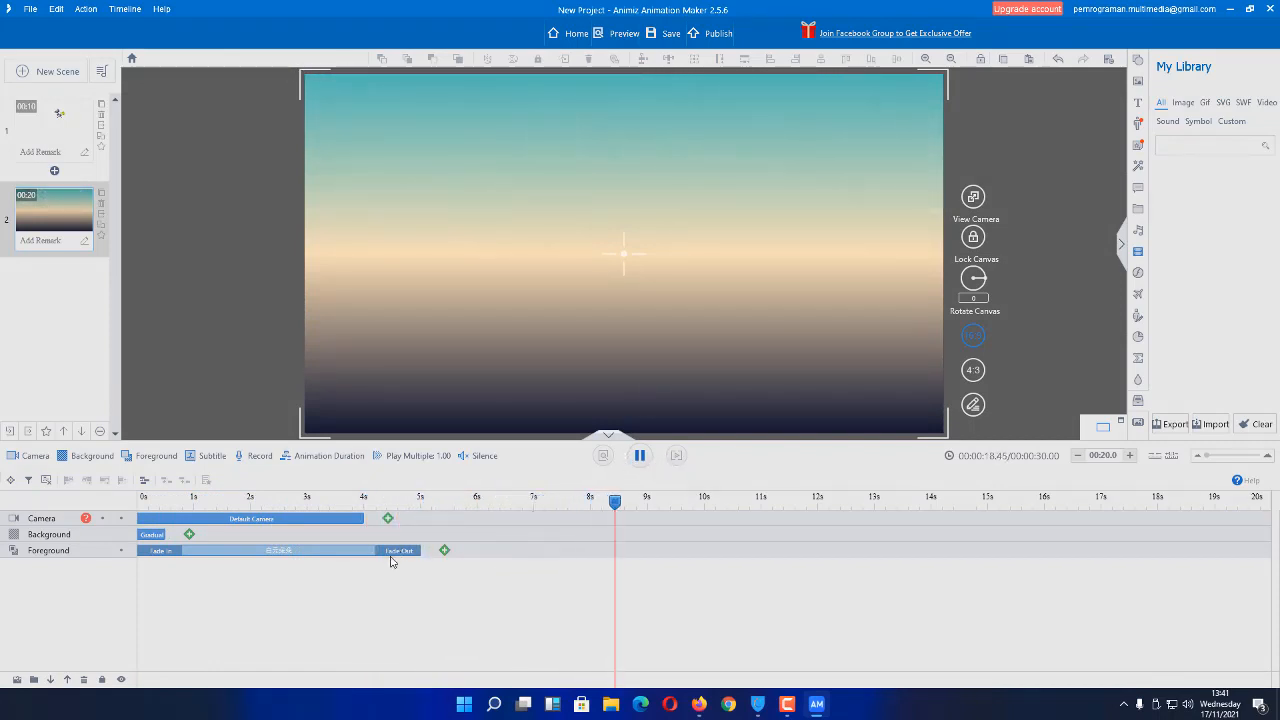
left_click(640, 455)
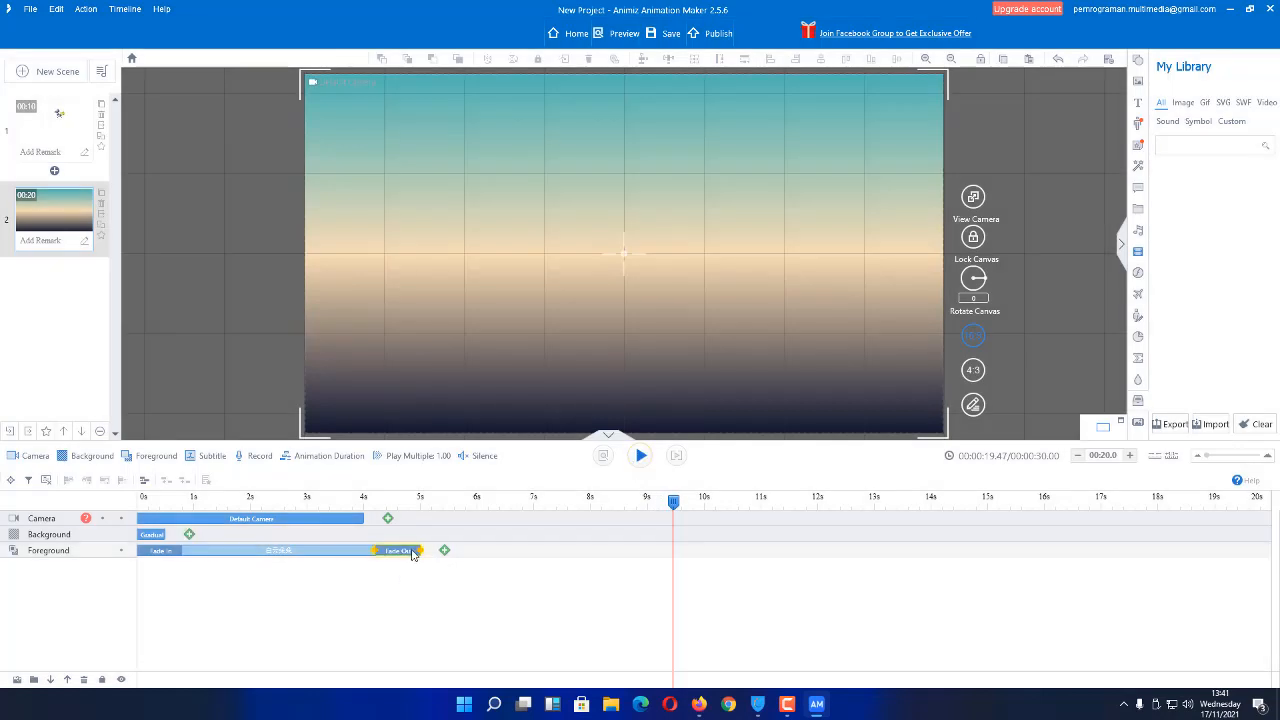
Step: Extend the cloud foreground clip to the end of scene 2 at 20 s, and play the scene to about 6 s
left_click_drag(414, 551, 1246, 578)
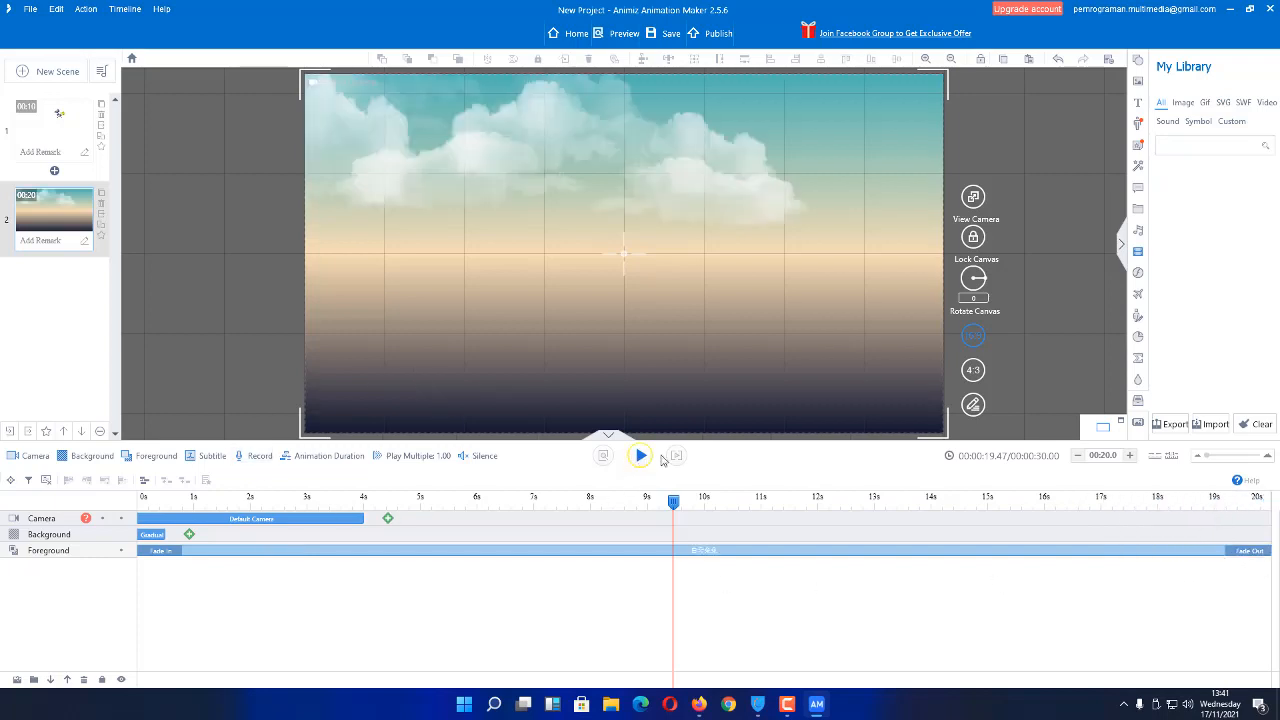
left_click(677, 456)
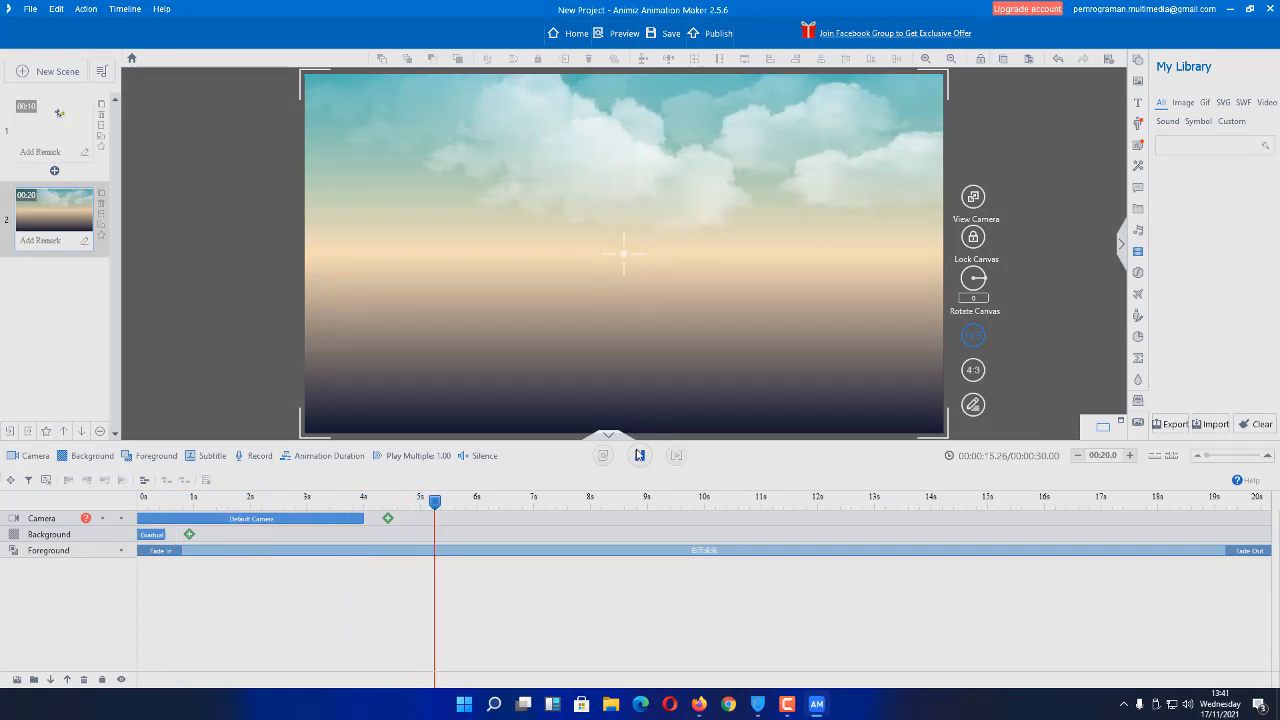
left_click(640, 456)
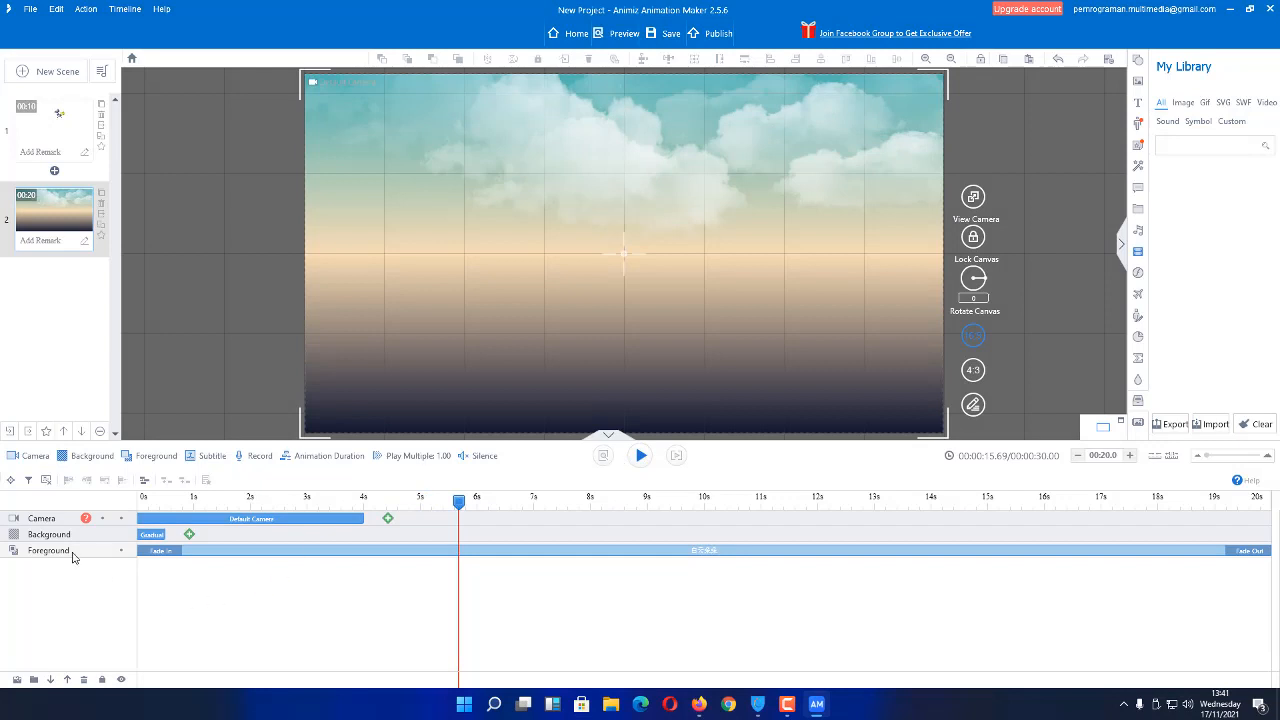
Step: Hide the Foreground track in scene 2's timeline and show it again
left_click(165, 458)
left_click(164, 459)
left_click(164, 459)
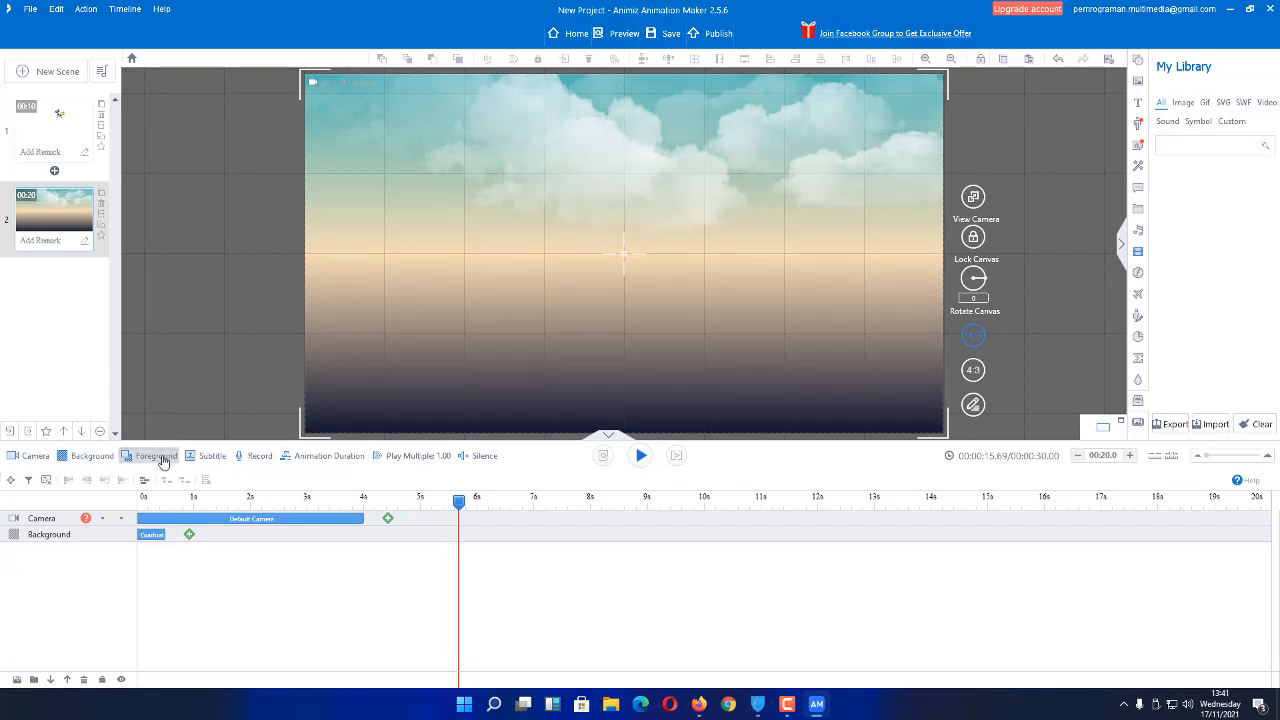
left_click(164, 460)
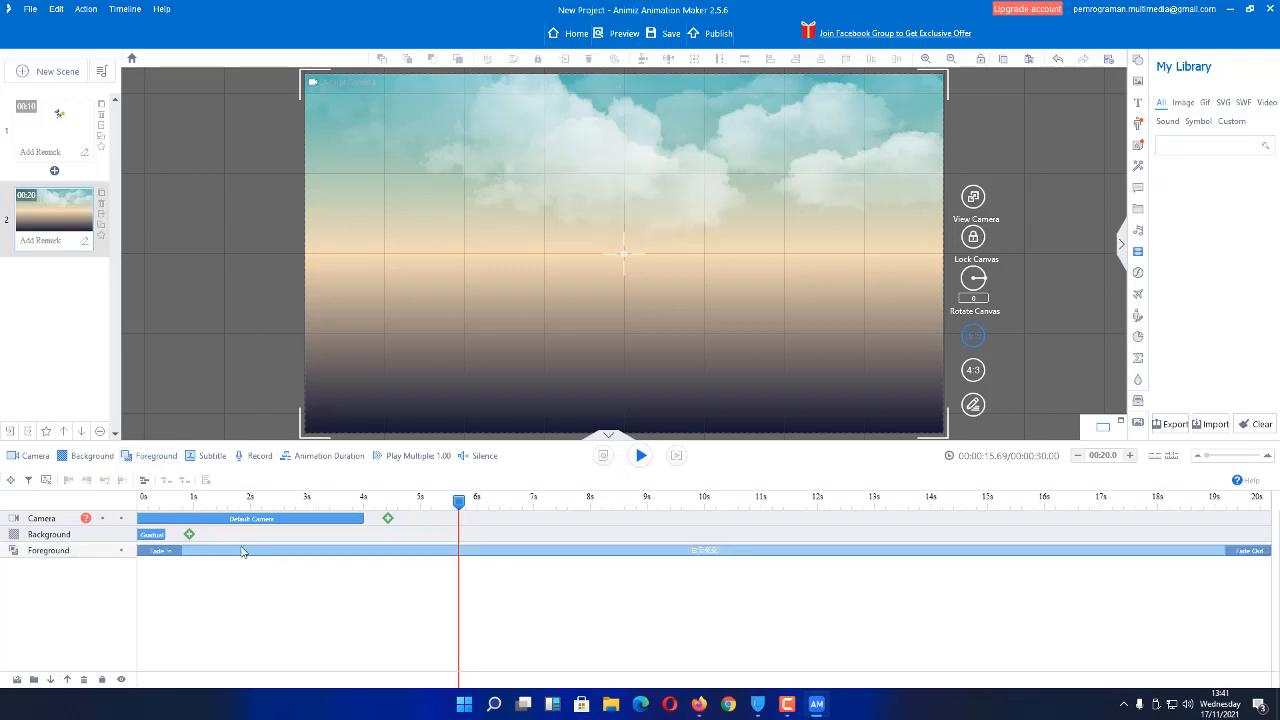
Step: Add a background at about 1 s in scene 2 using the green field and blue sky image from the Landscape presets
left_click(192, 537)
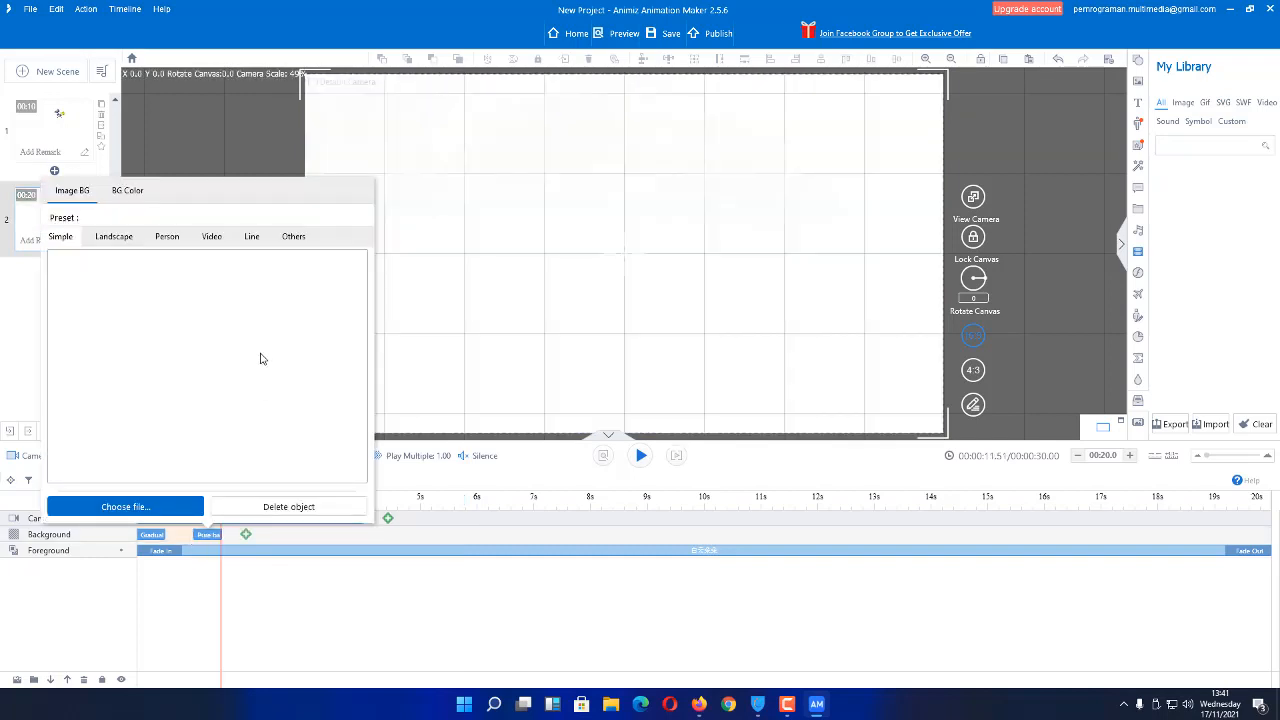
left_click(104, 240)
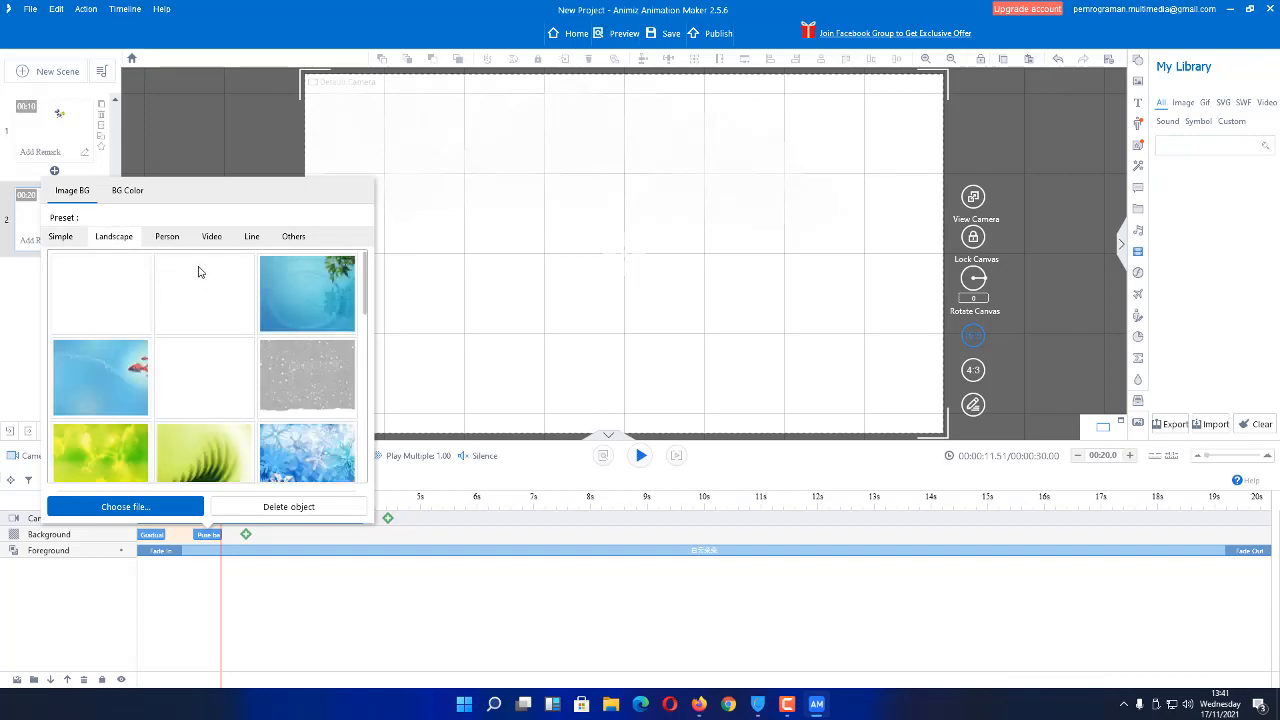
scroll(274, 368, "down", 3)
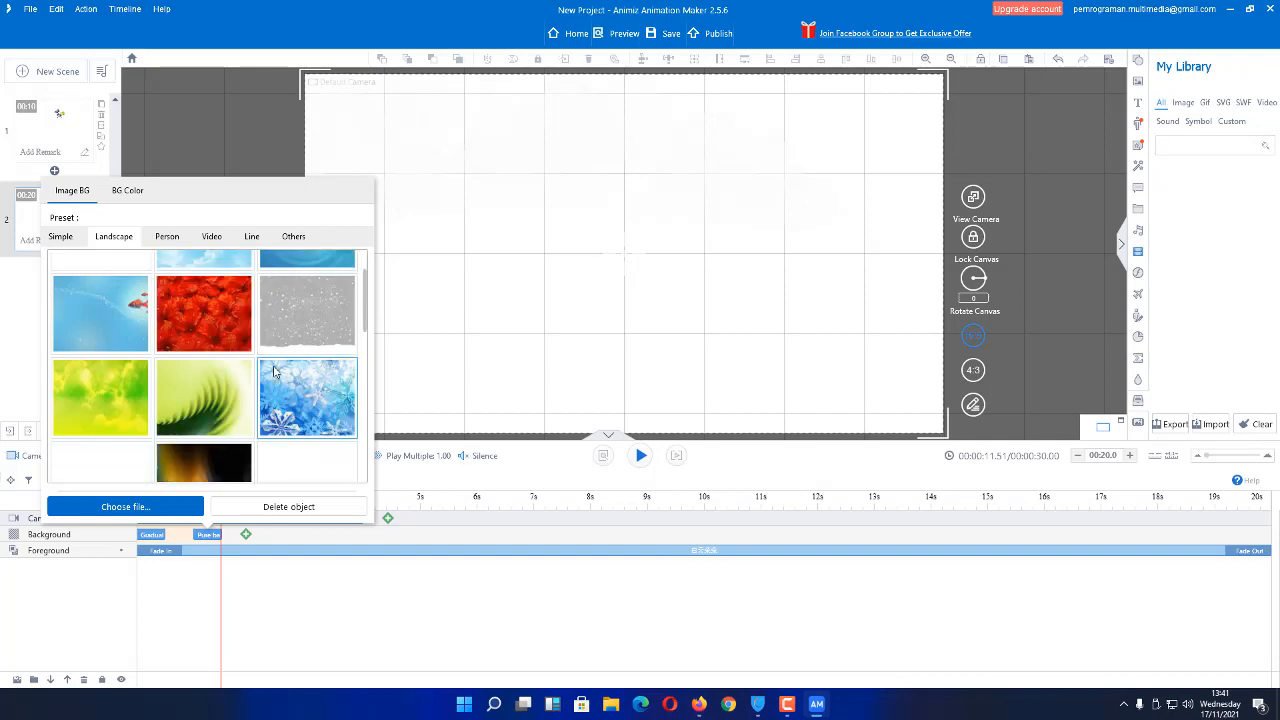
scroll(276, 371, "down", 8)
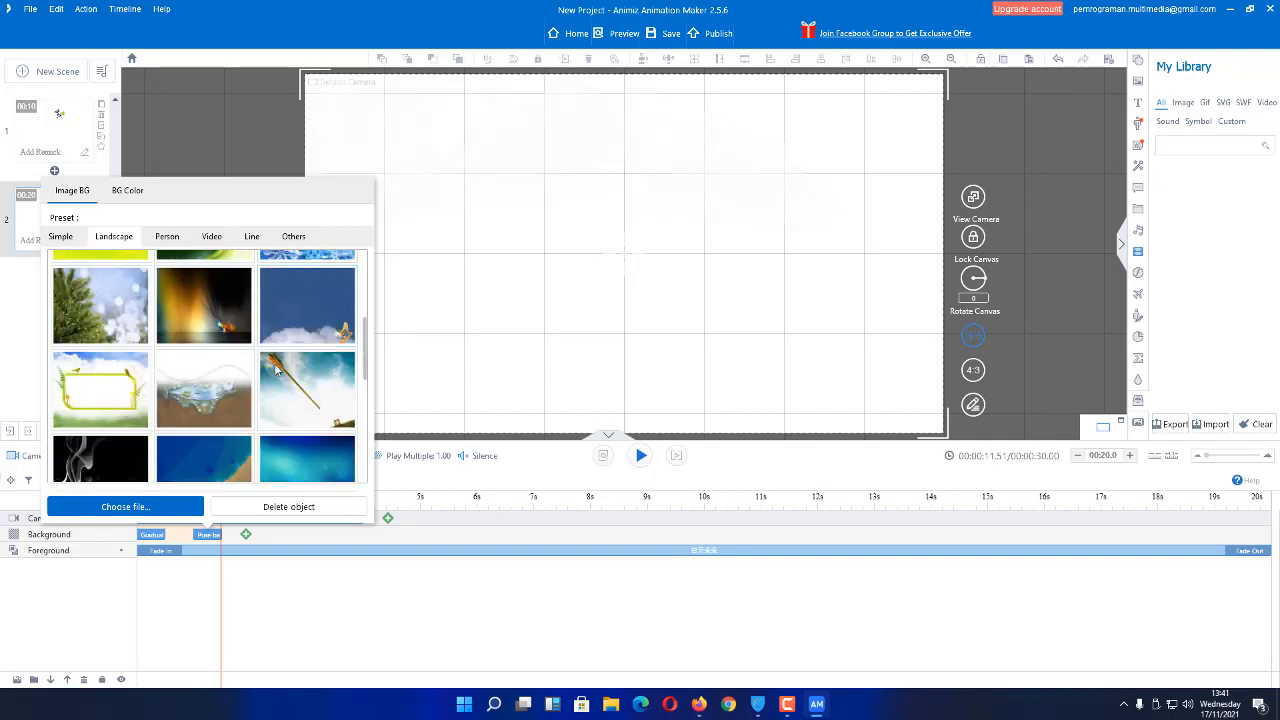
scroll(276, 370, "down", 4)
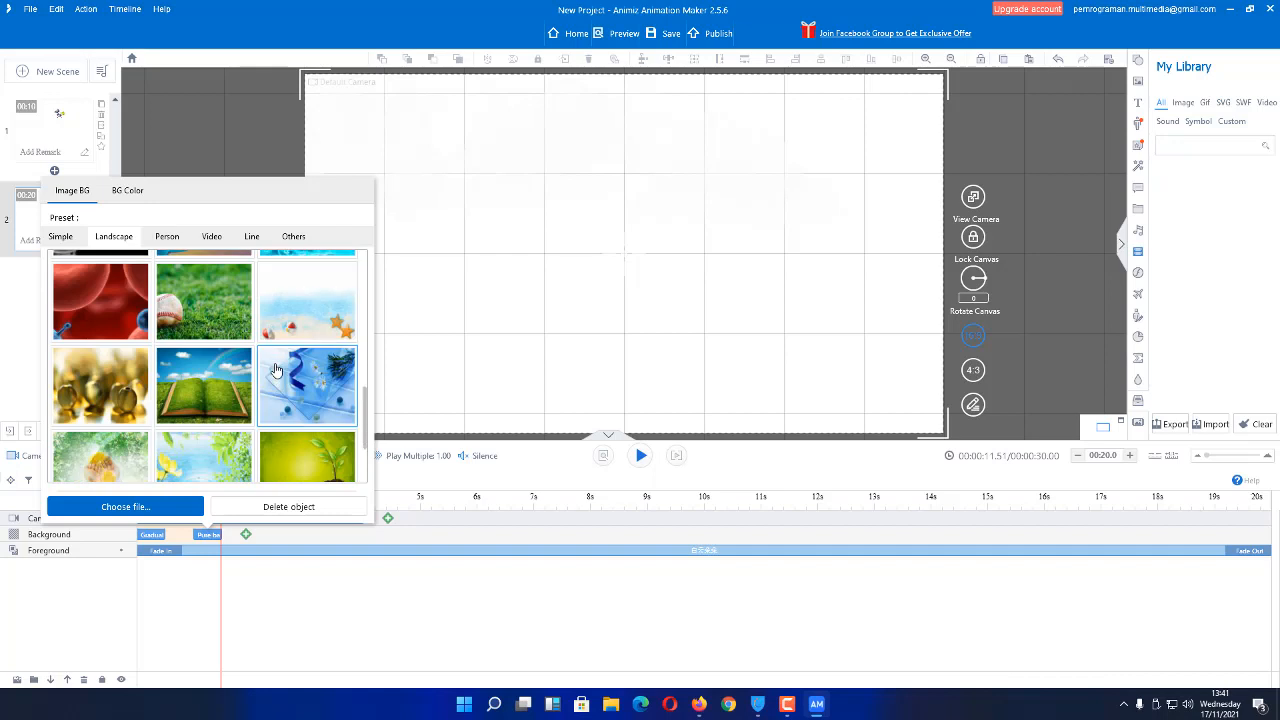
scroll(276, 370, "down", 1)
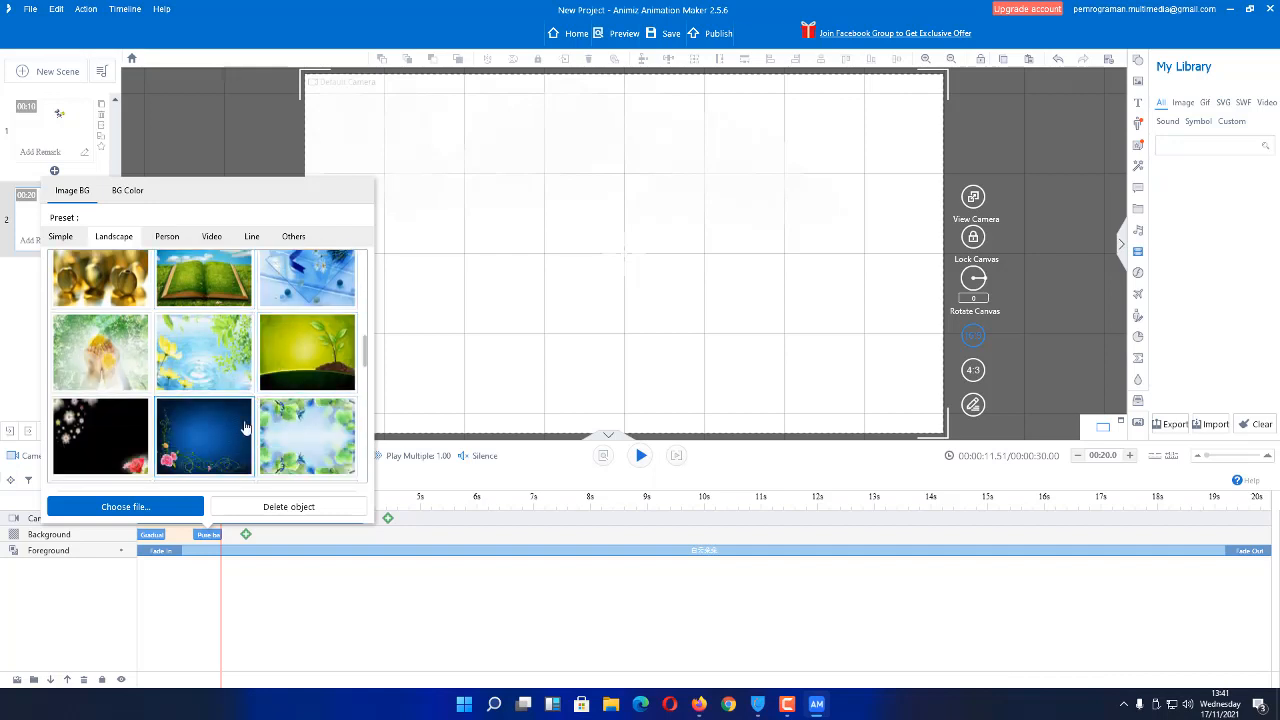
scroll(232, 404, "down", 6)
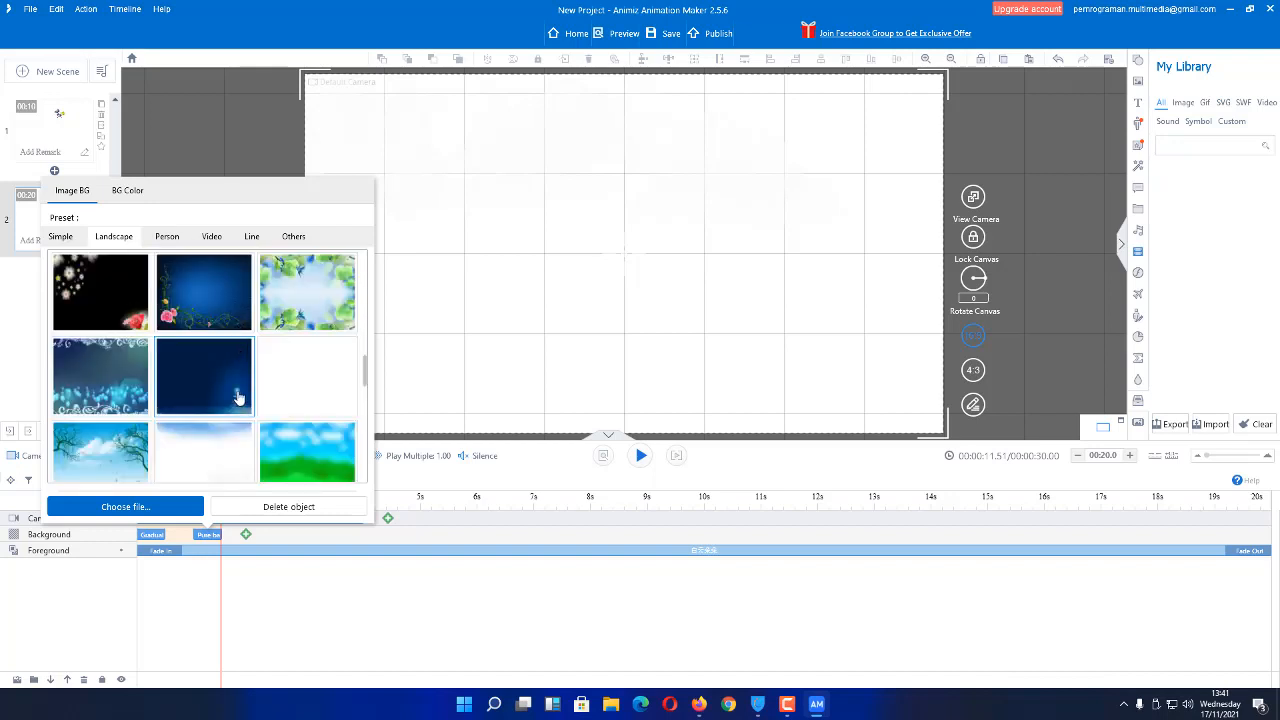
scroll(238, 397, "down", 1)
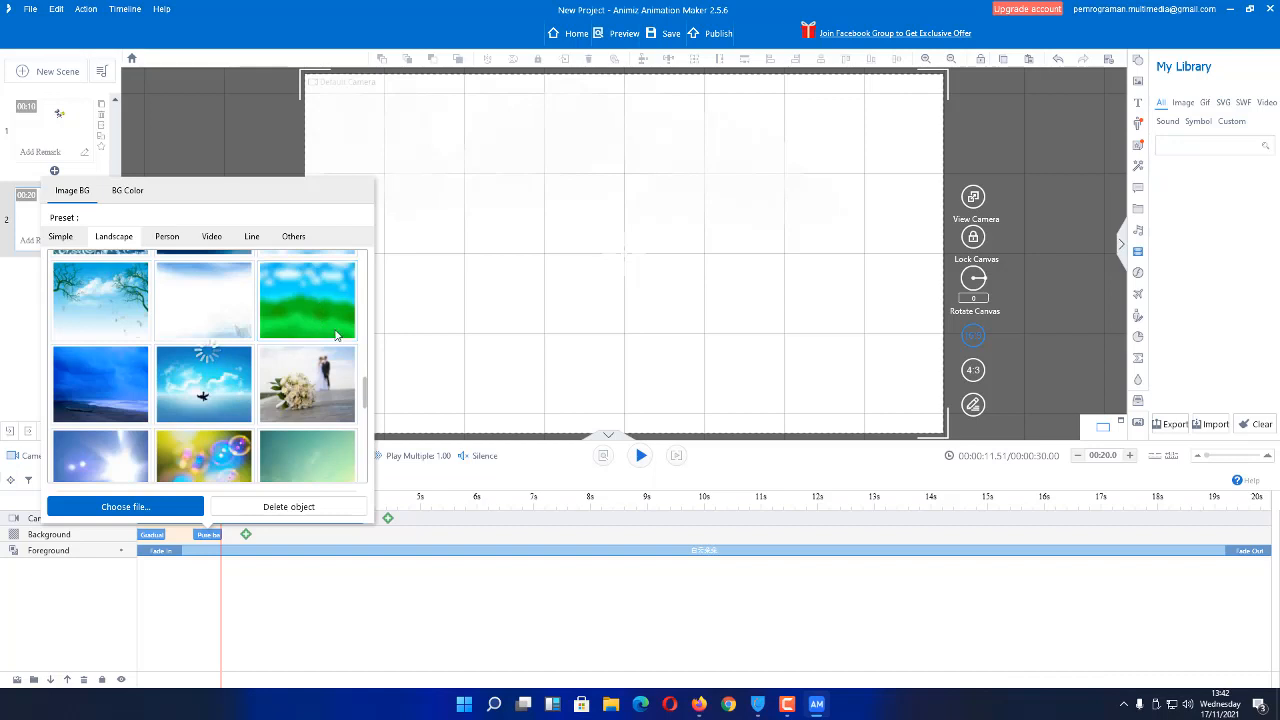
left_click(336, 335)
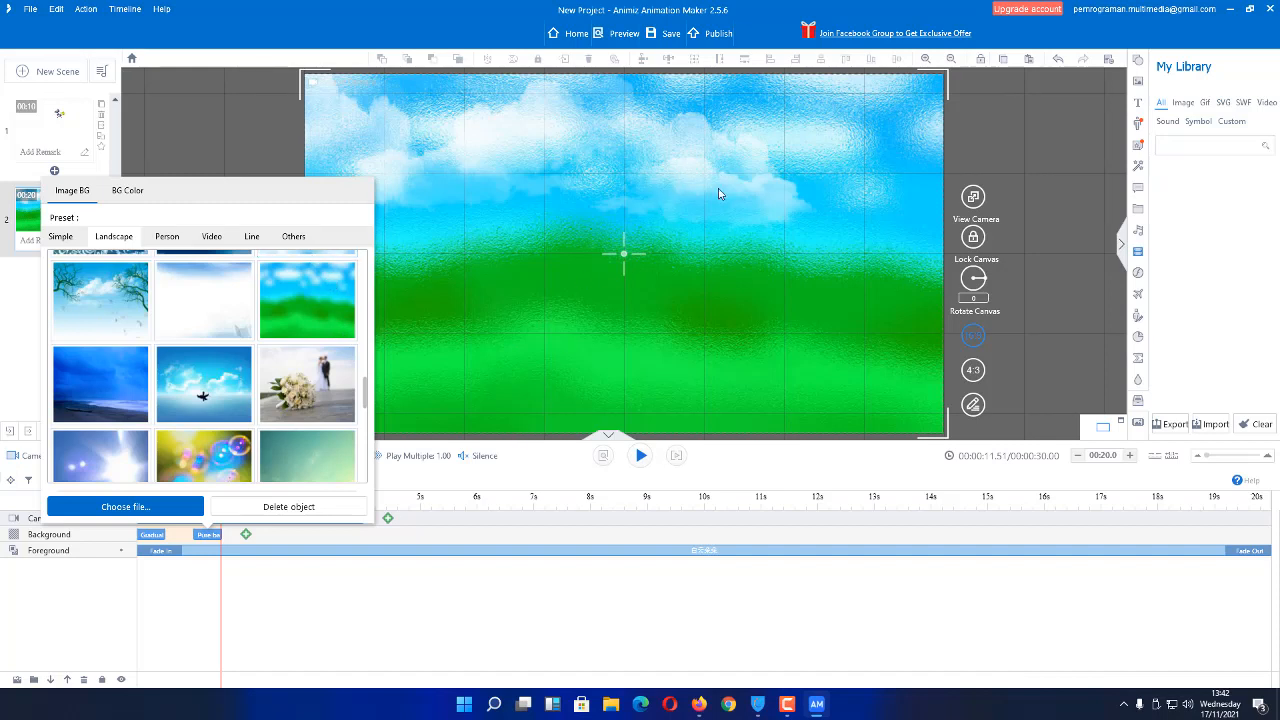
left_click(239, 150)
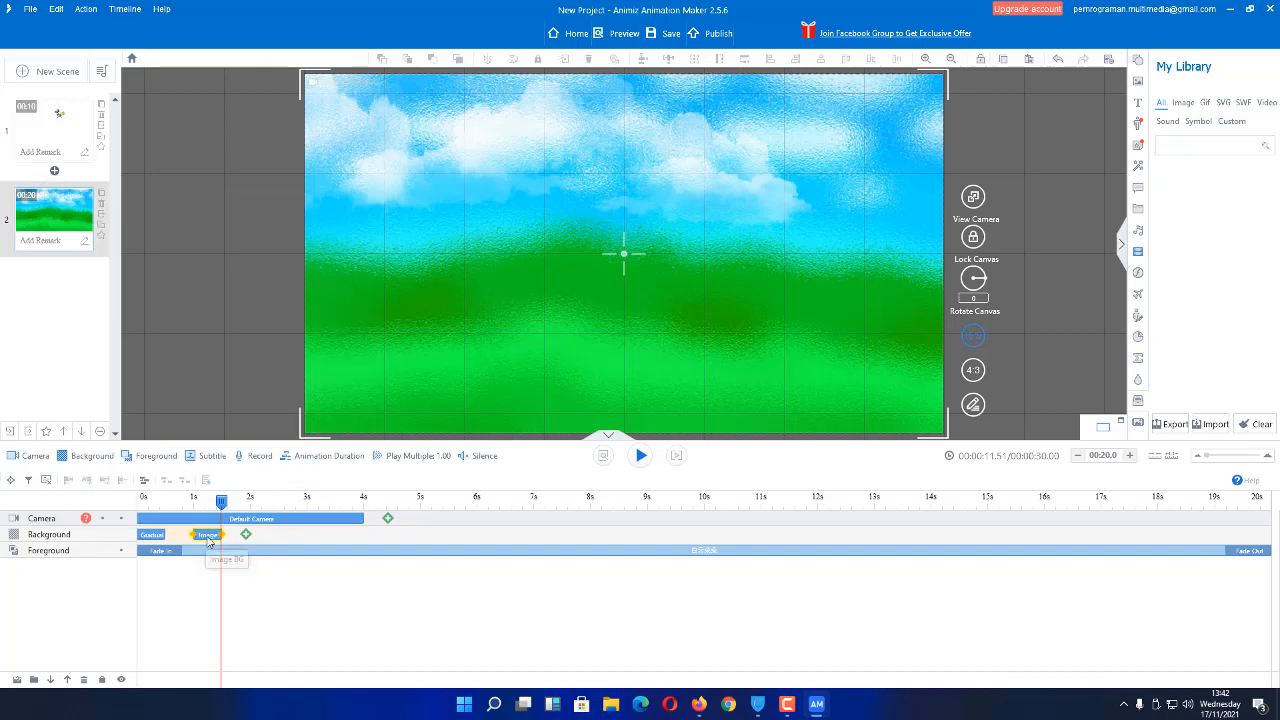
Step: Move the green field background to about 5 s with the gradual background extended to 3.27 s, and play scene 2
left_click_drag(209, 541, 436, 557)
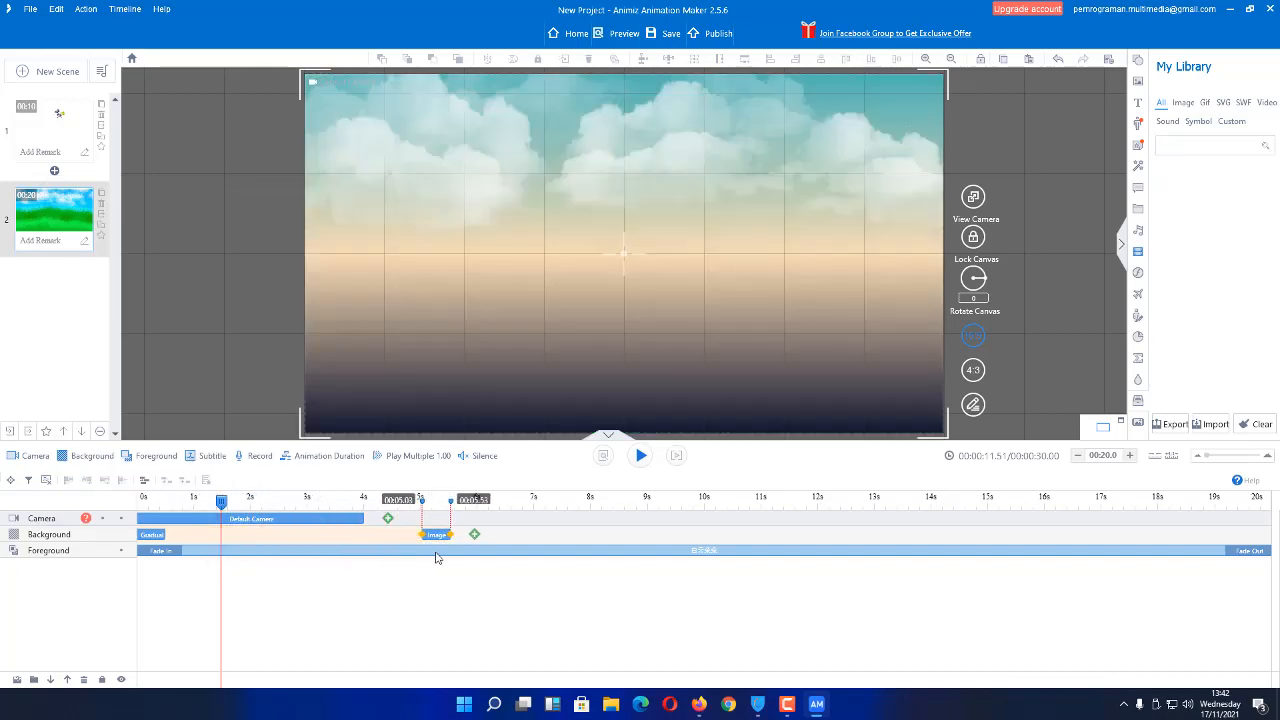
left_click(150, 538)
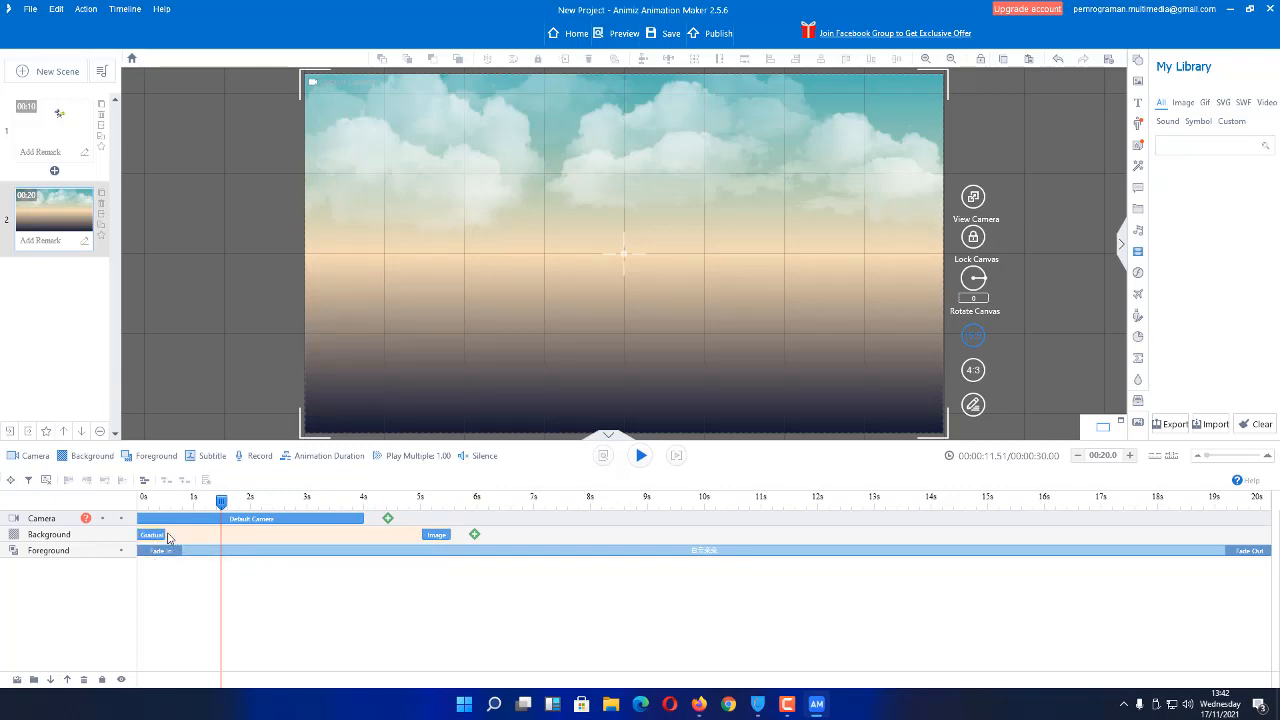
left_click_drag(167, 537, 311, 535)
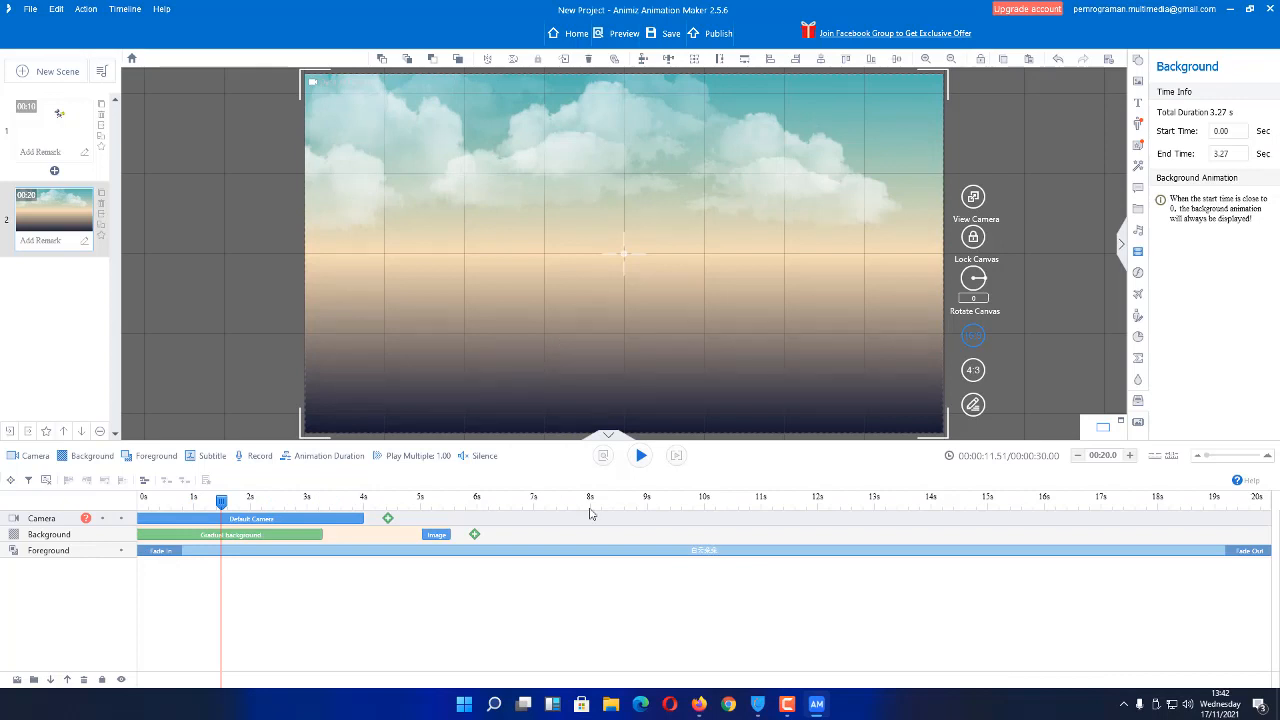
left_click(674, 458)
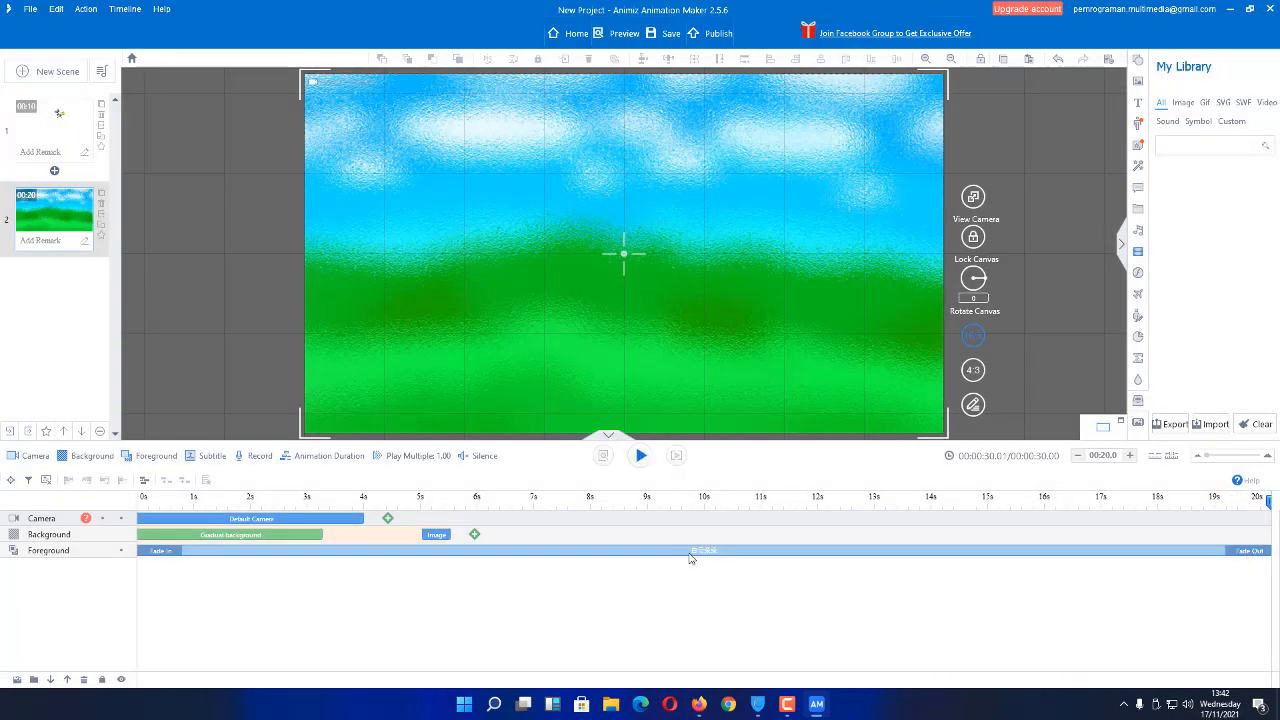
Step: Shorten the cloud foreground clip to end at about 5 s, and move the green field background to about 7.35 s
left_click_drag(1250, 558, 480, 565)
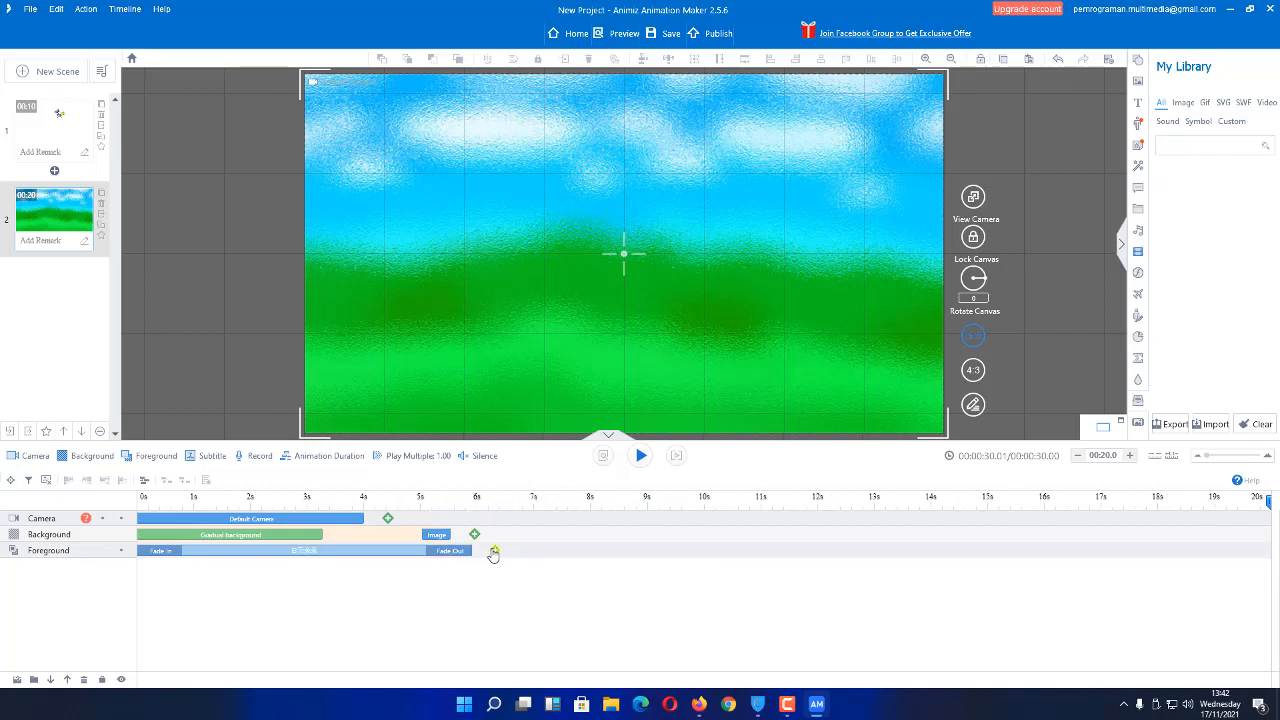
left_click_drag(460, 551, 567, 536)
Step: Extend both the gradual background and the cloud foreground clip to end at about 6.86 s
left_click_drag(324, 533, 299, 543)
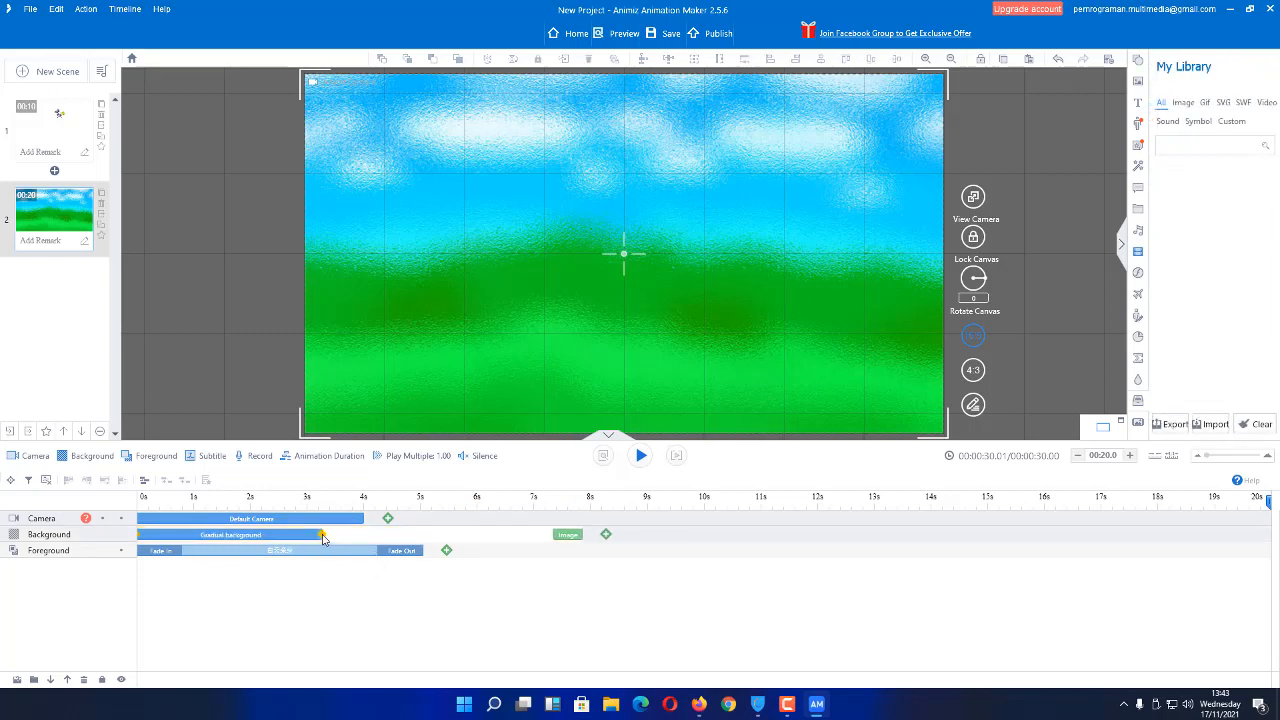
left_click_drag(424, 542, 526, 541)
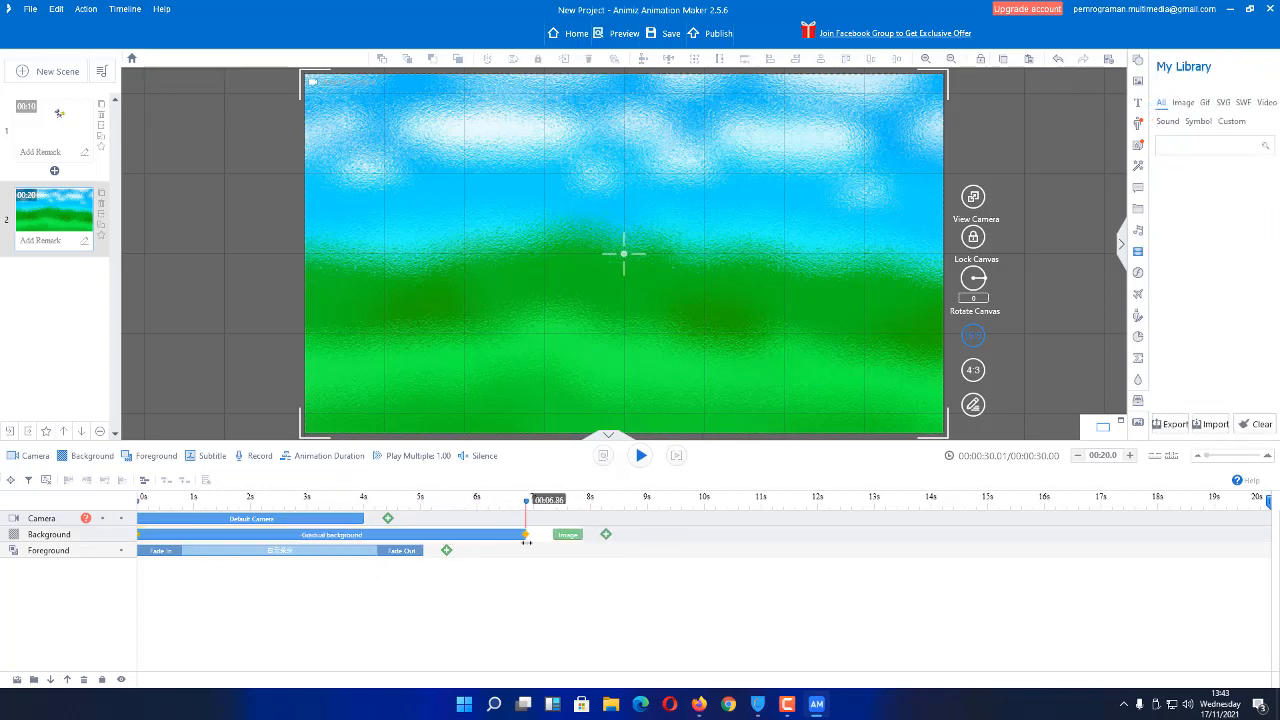
left_click_drag(412, 557, 518, 557)
Step: Add a second foreground effect spanning about 7.9 s to 19.6 s in scene 2, and play the scene
left_click(549, 552)
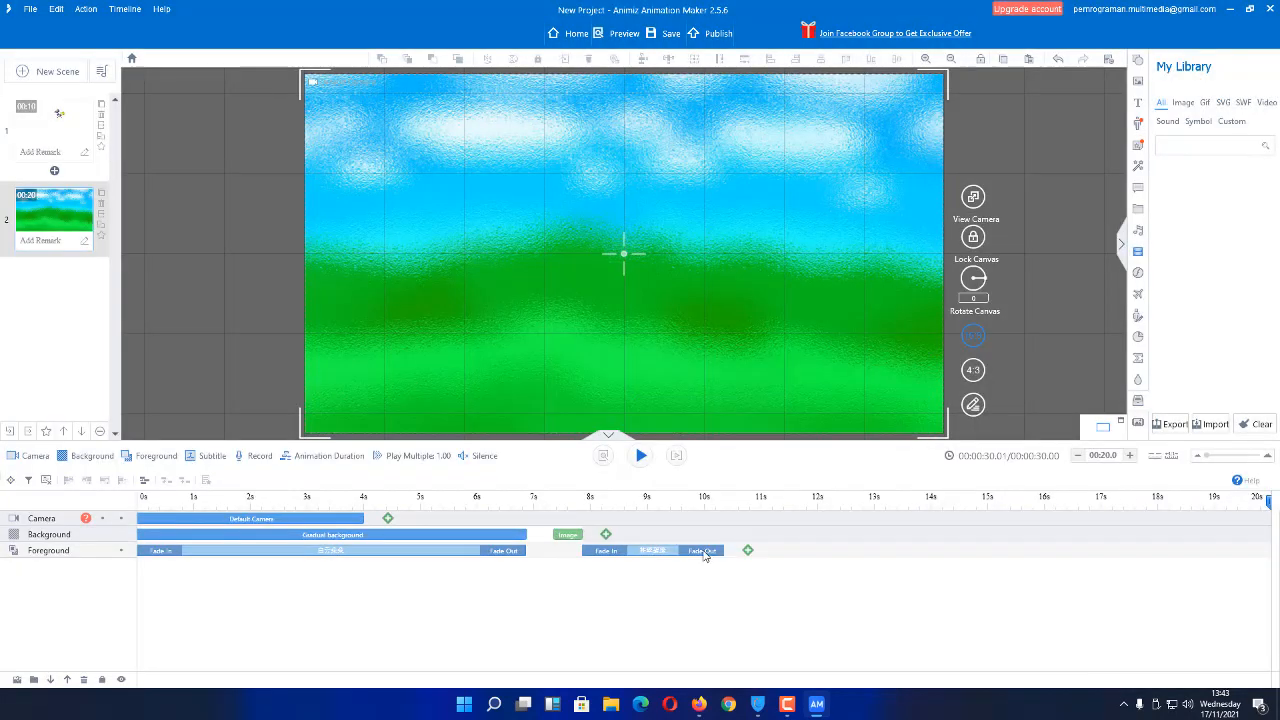
left_click_drag(704, 556, 1233, 558)
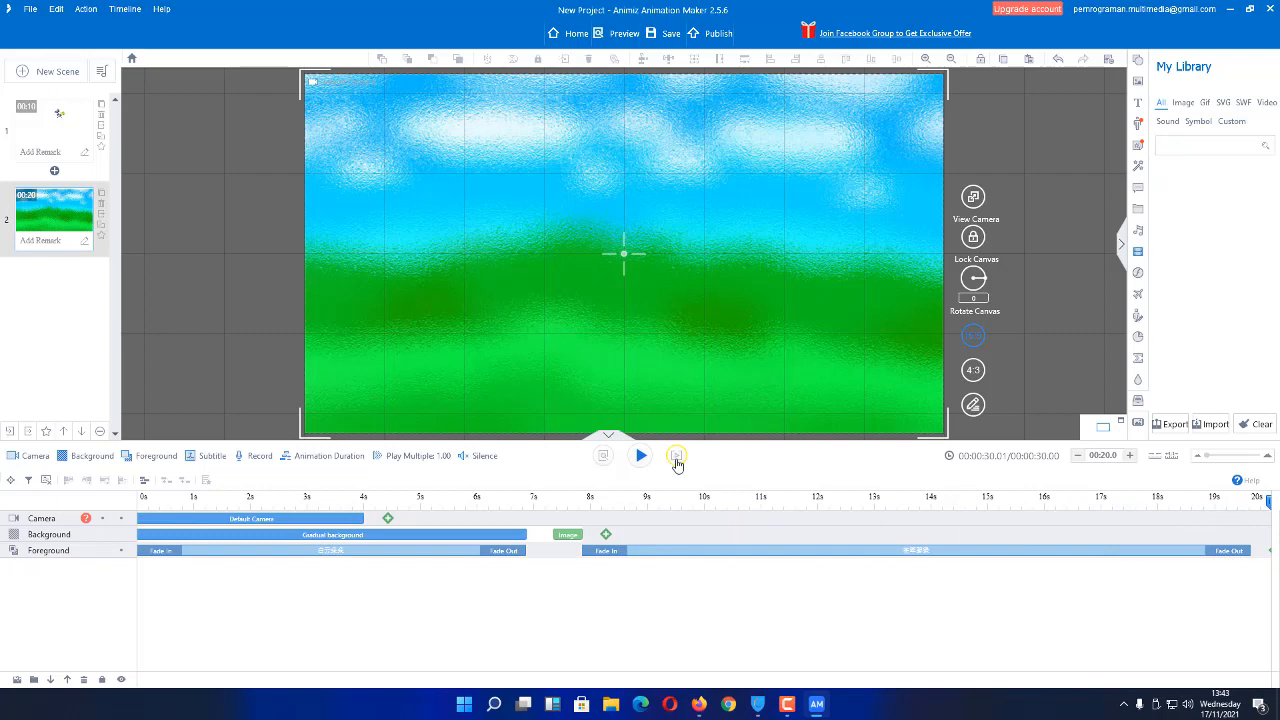
left_click(676, 457)
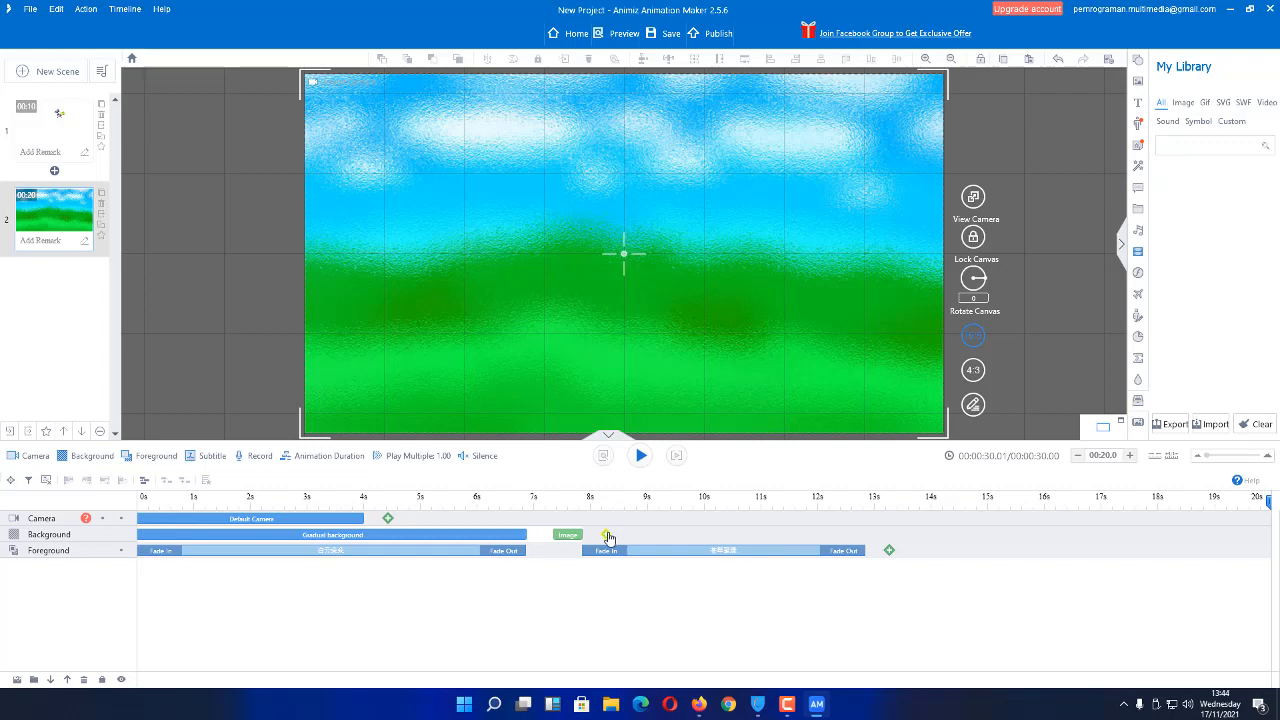
Step: Try to add a third background clip after the green field background, and dismiss the account upgrade offer
left_click(607, 535)
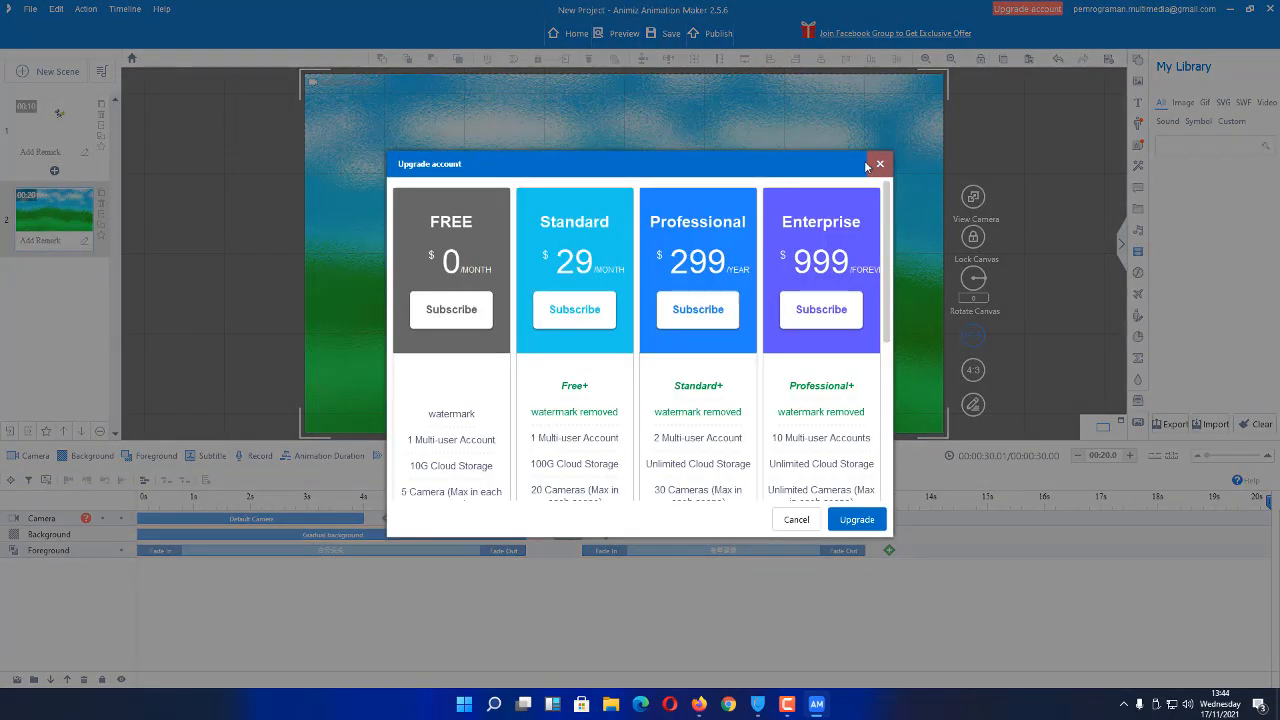
left_click_drag(767, 410, 789, 357)
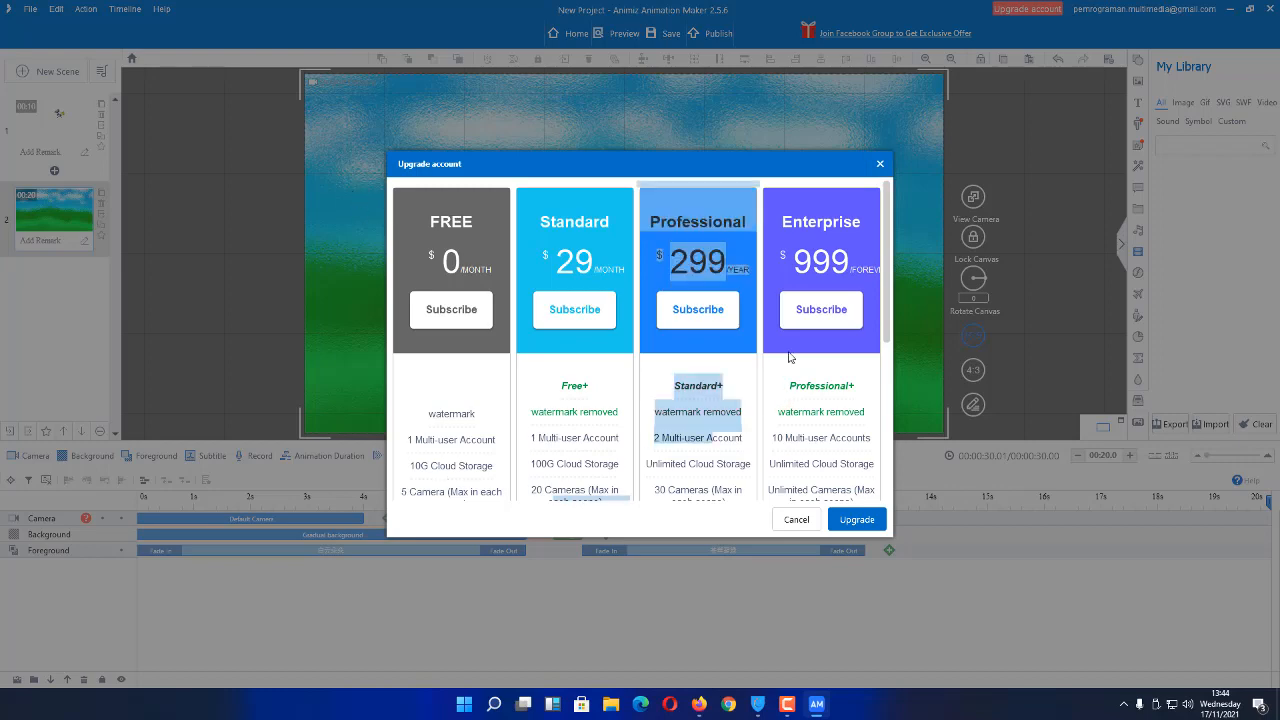
left_click(880, 164)
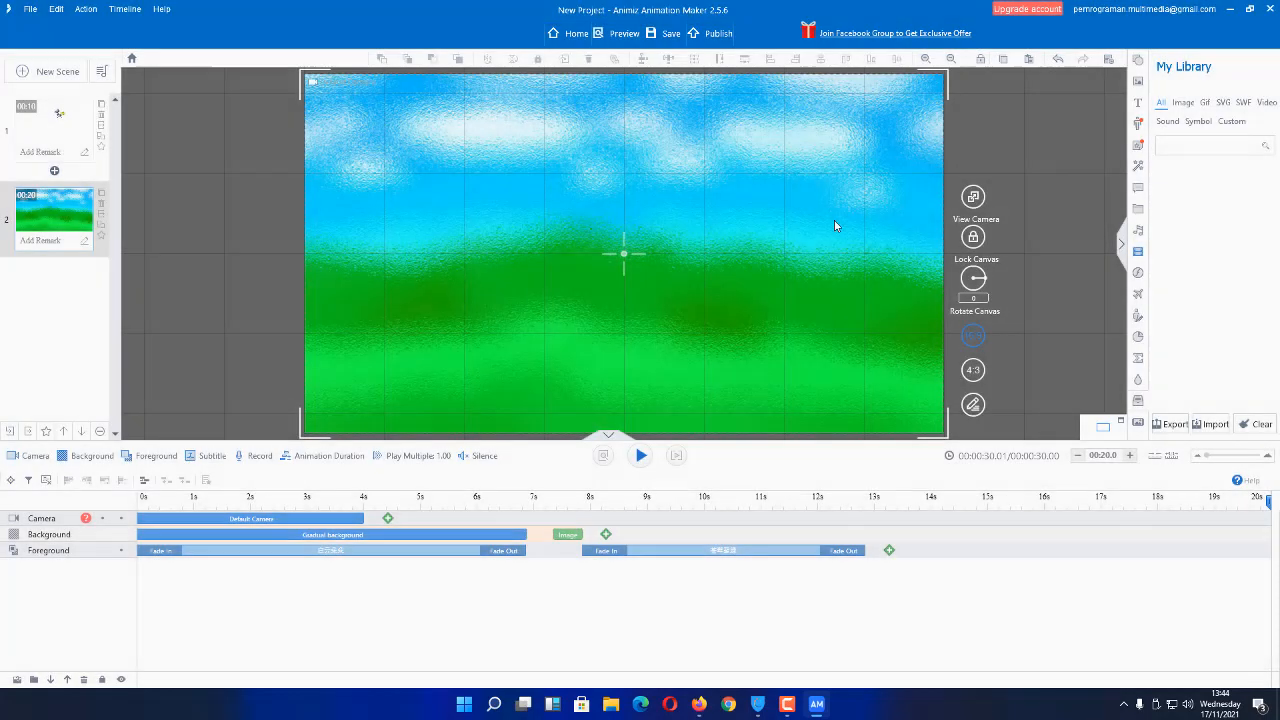
left_click(606, 537)
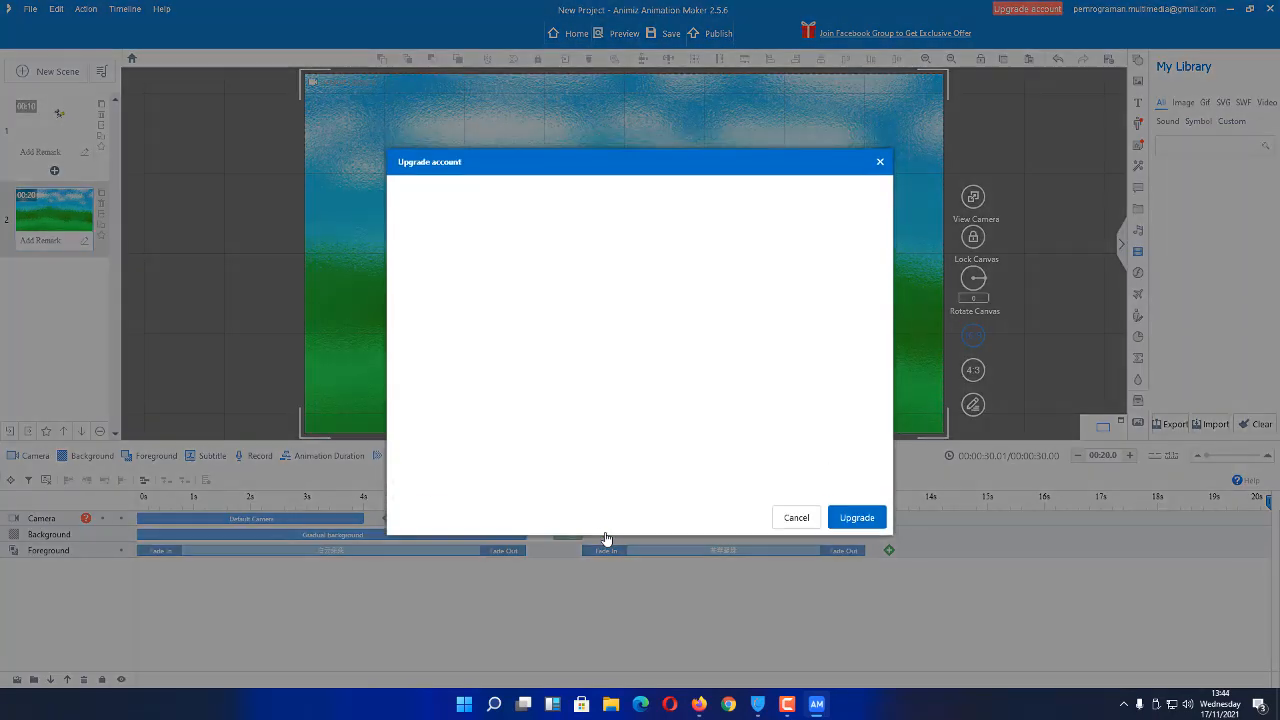
left_click(876, 168)
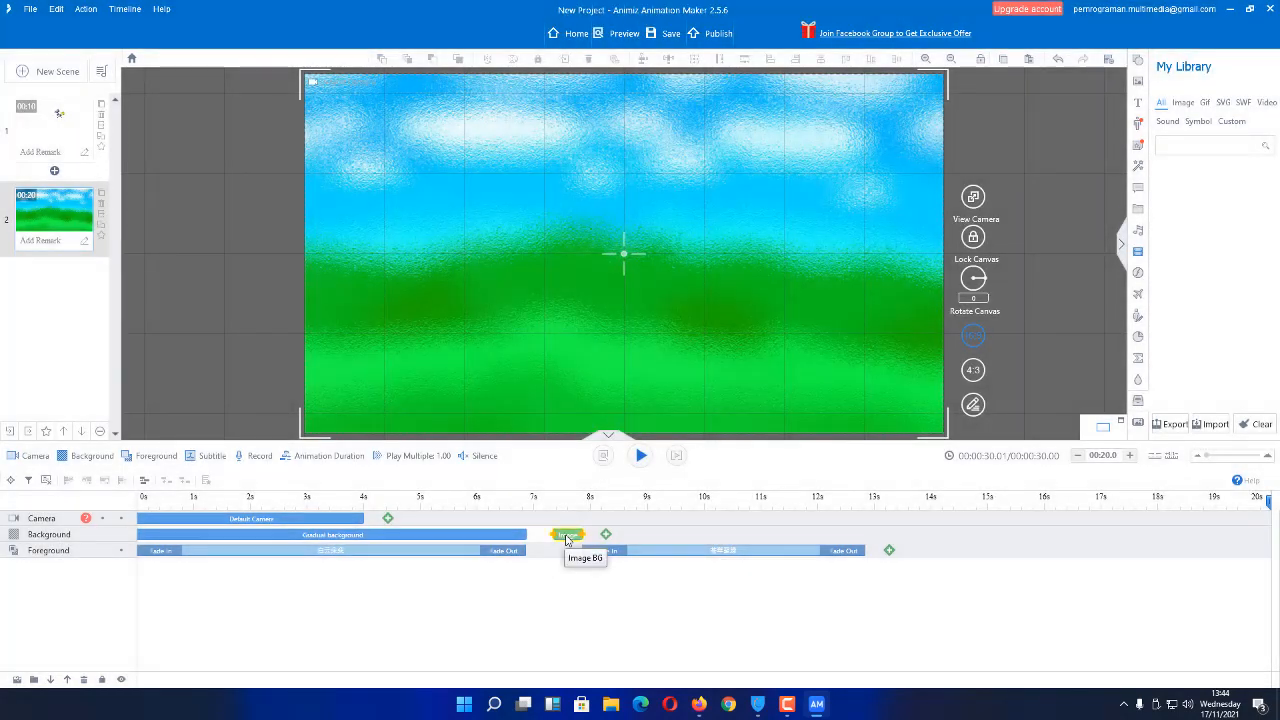
Step: Delete the green field image background from scene 2's Background track
left_click(568, 537)
right_click(568, 537)
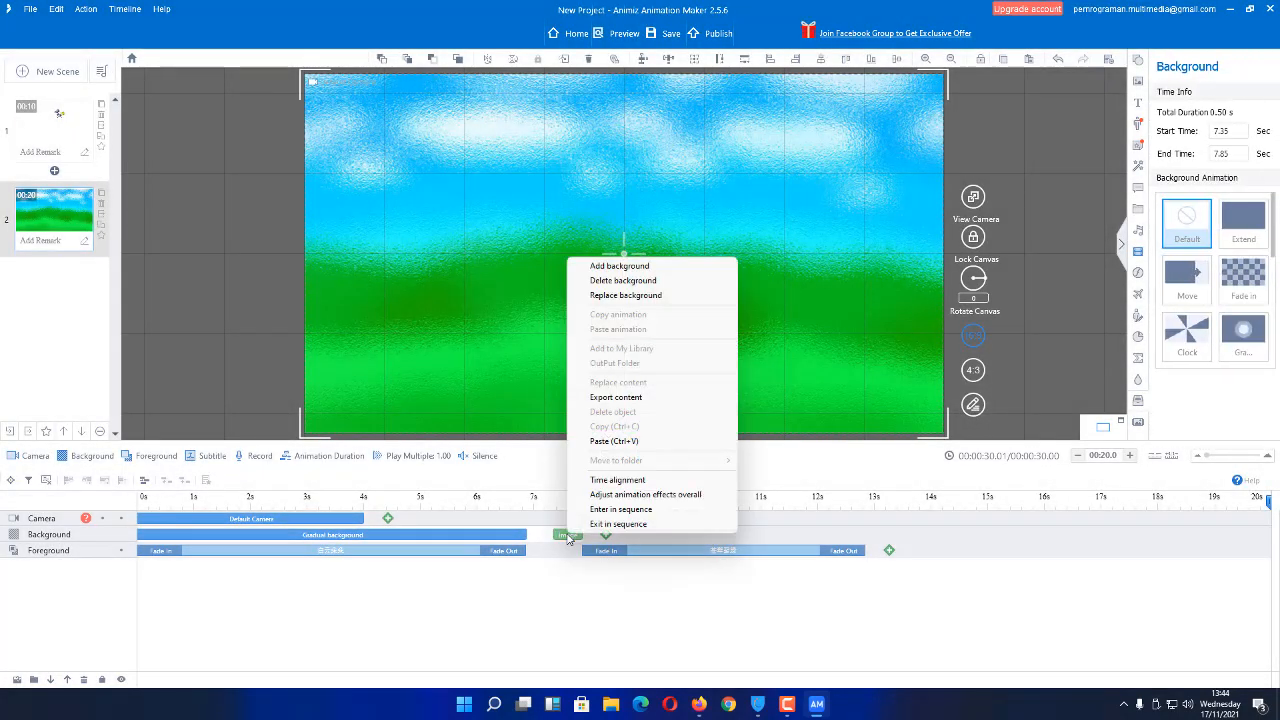
left_click(621, 283)
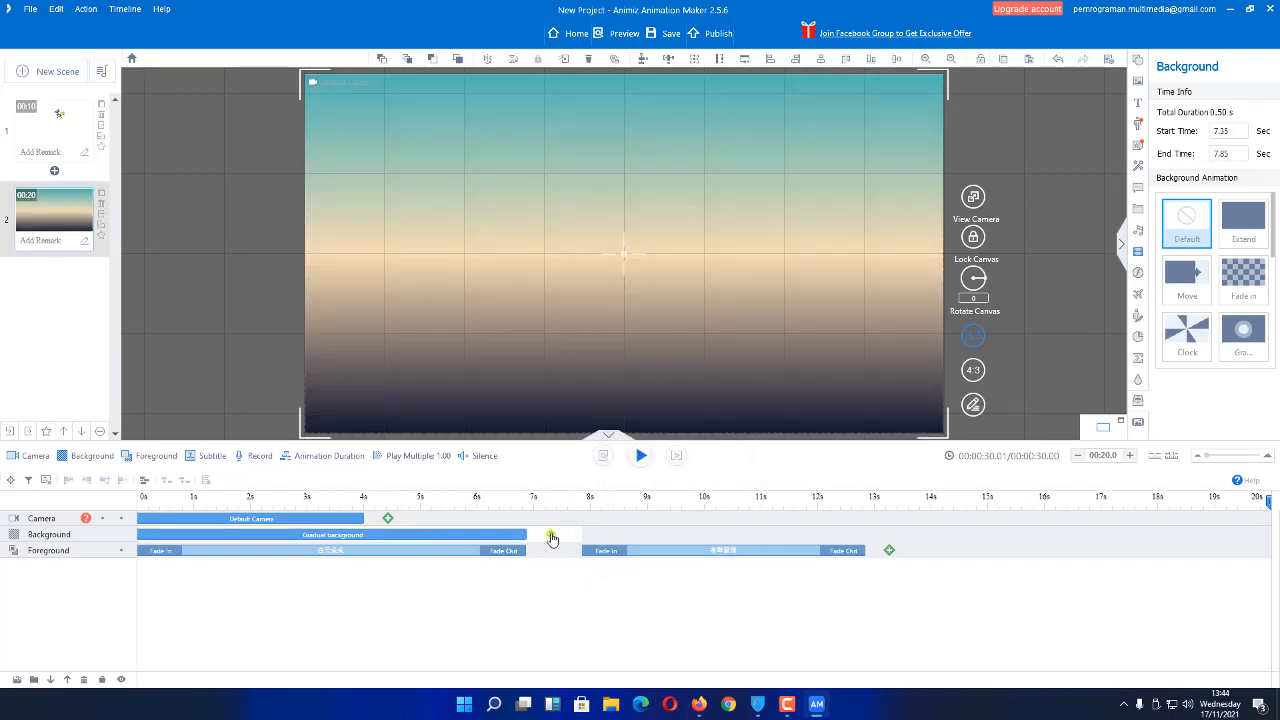
Step: Examine the Others background presets and the file types supported for custom backgrounds after the gradual background, without adding one
left_click(552, 538)
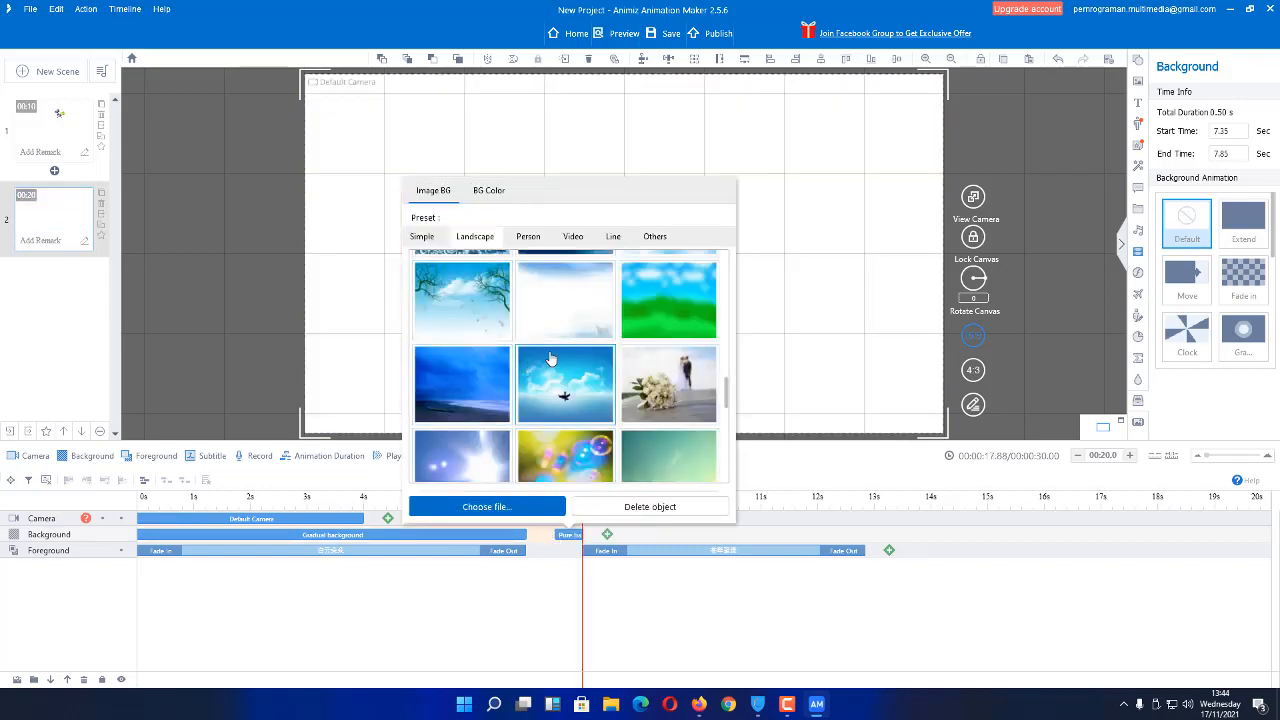
left_click(484, 507)
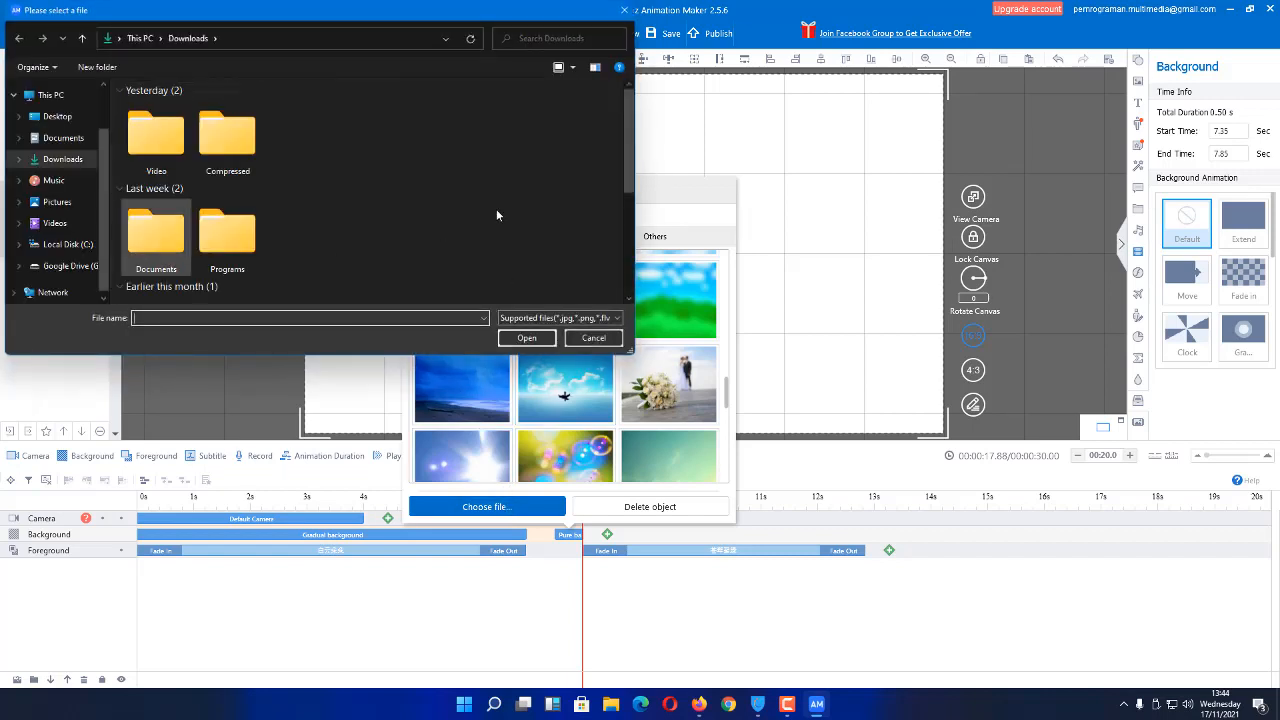
left_click(596, 340)
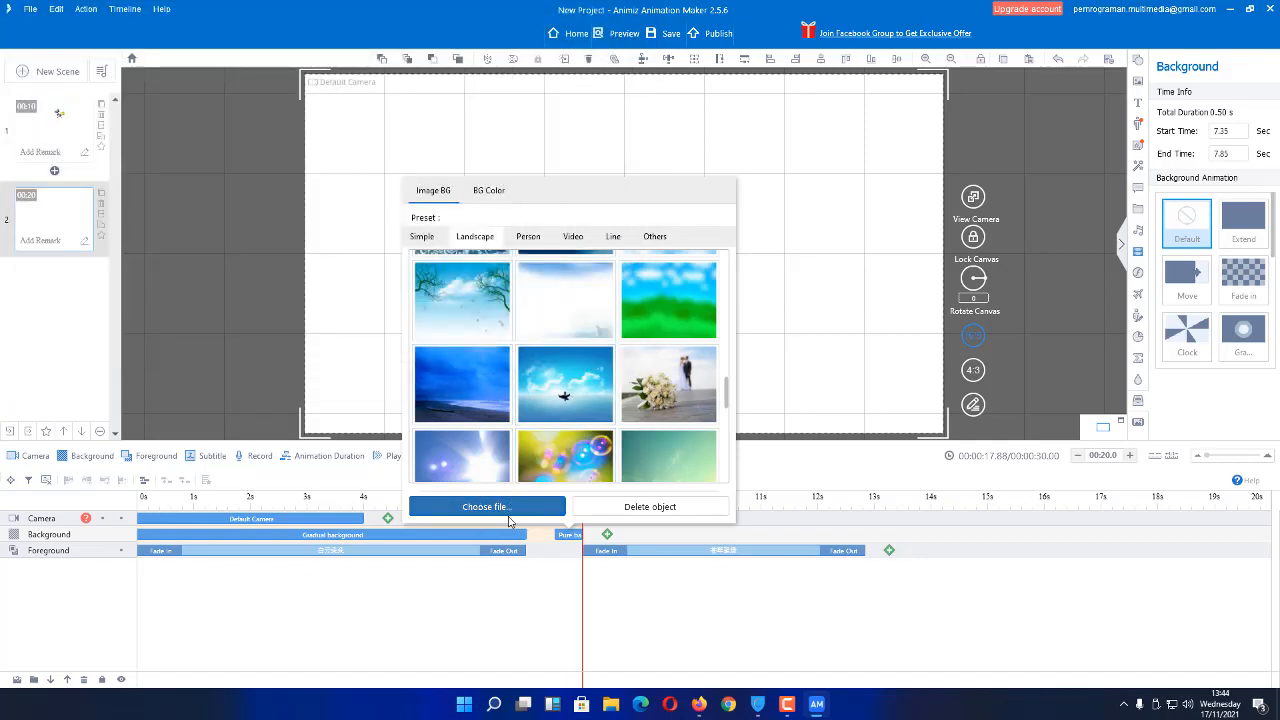
left_click(657, 240)
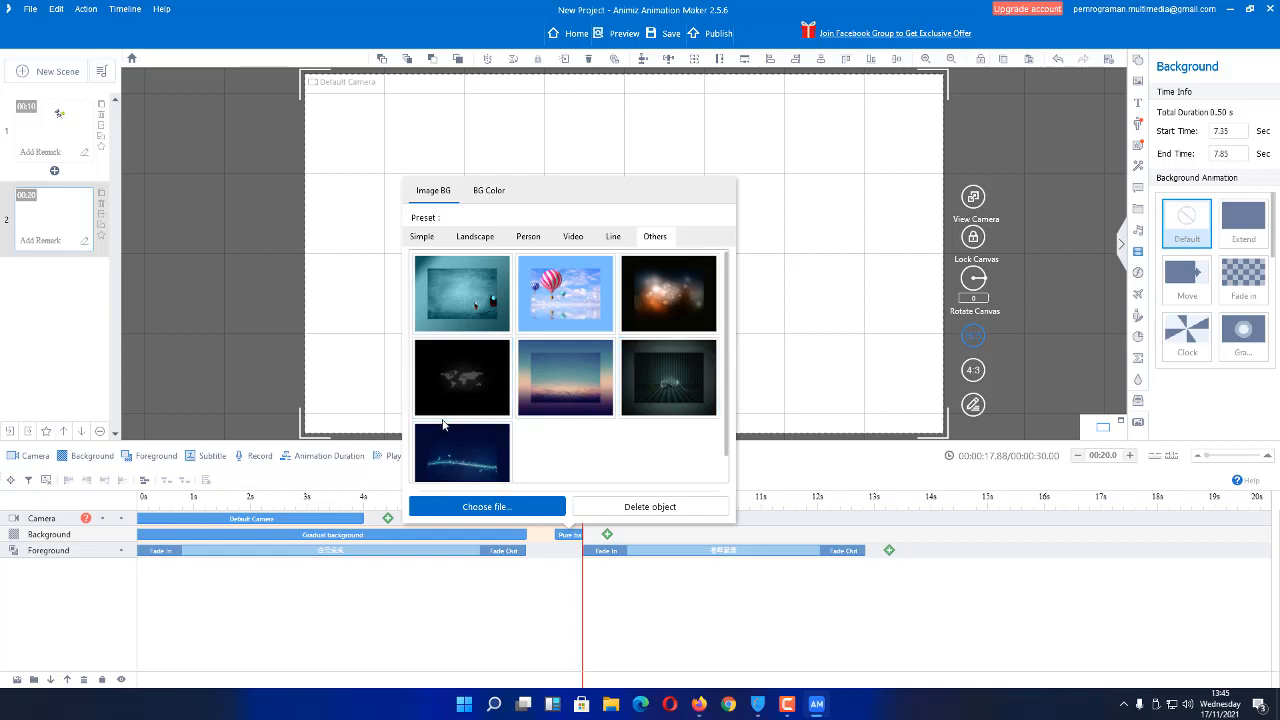
left_click(486, 507)
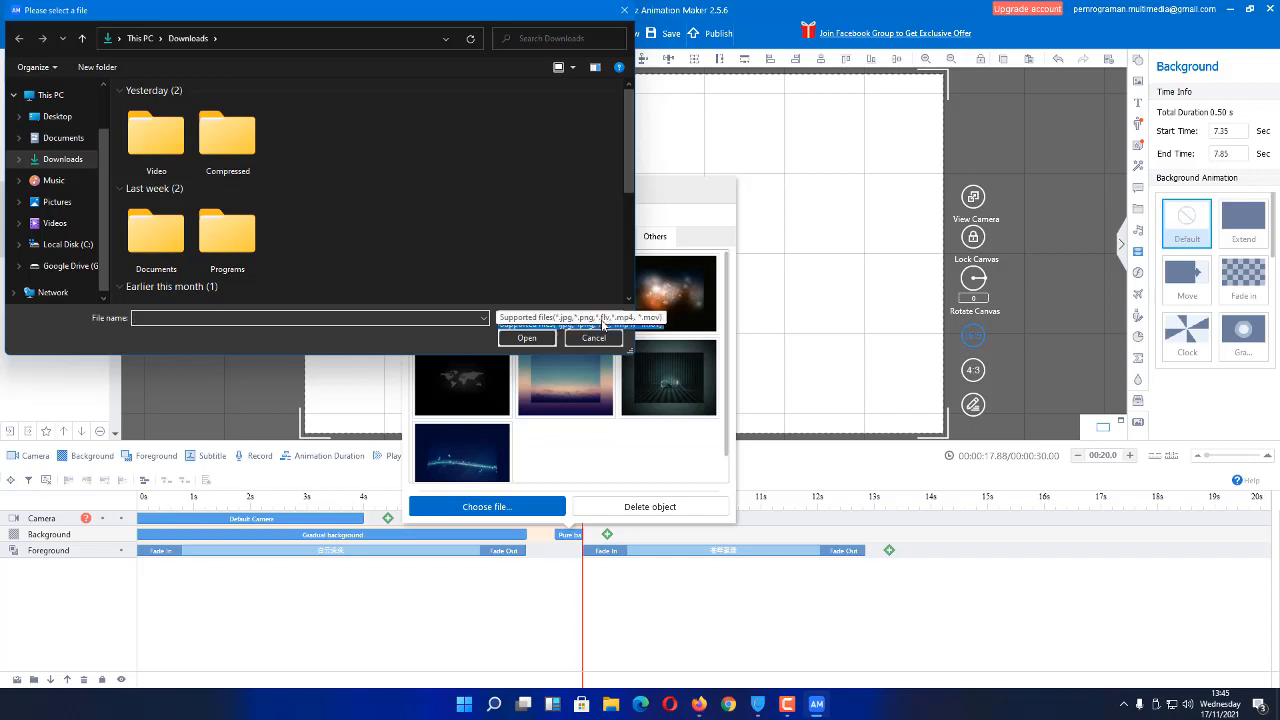
left_click(603, 319)
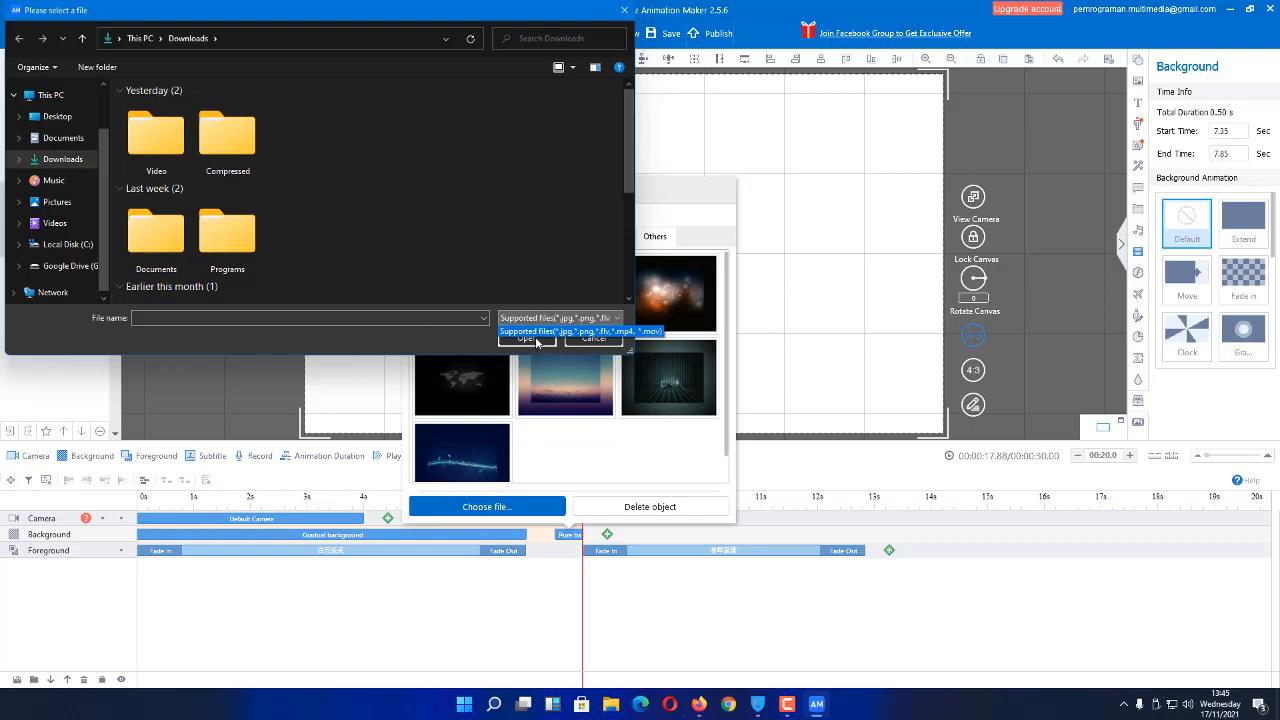
left_click(590, 342)
left_click(592, 339)
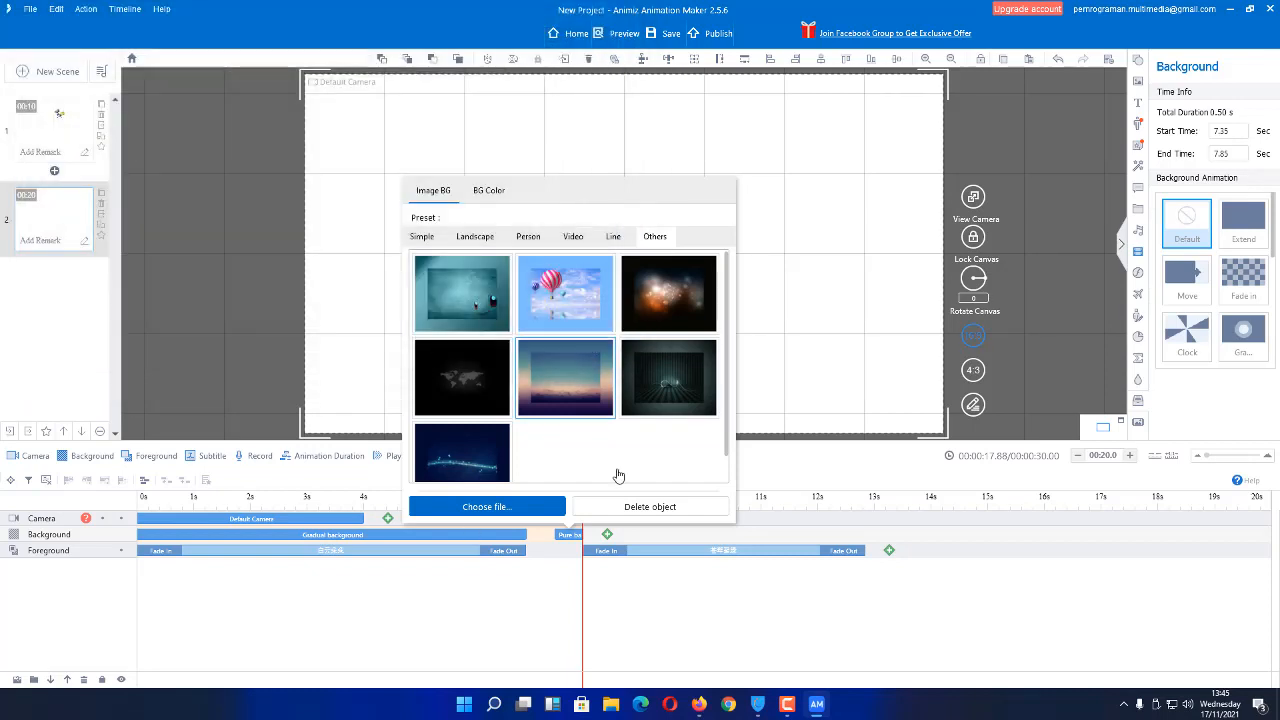
left_click(890, 552)
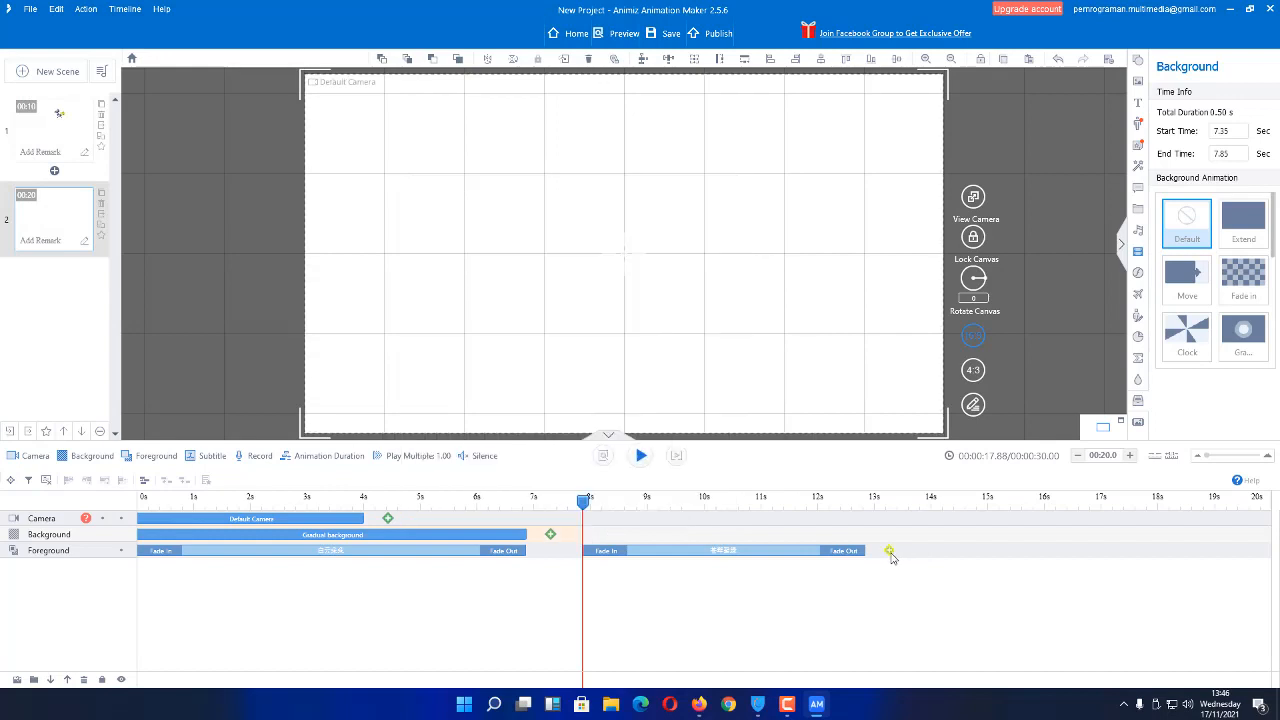
Step: Examine the foreground effect presets for the slot after scene 2's second foreground, including the 爱心 category, without adding one
left_click(890, 552)
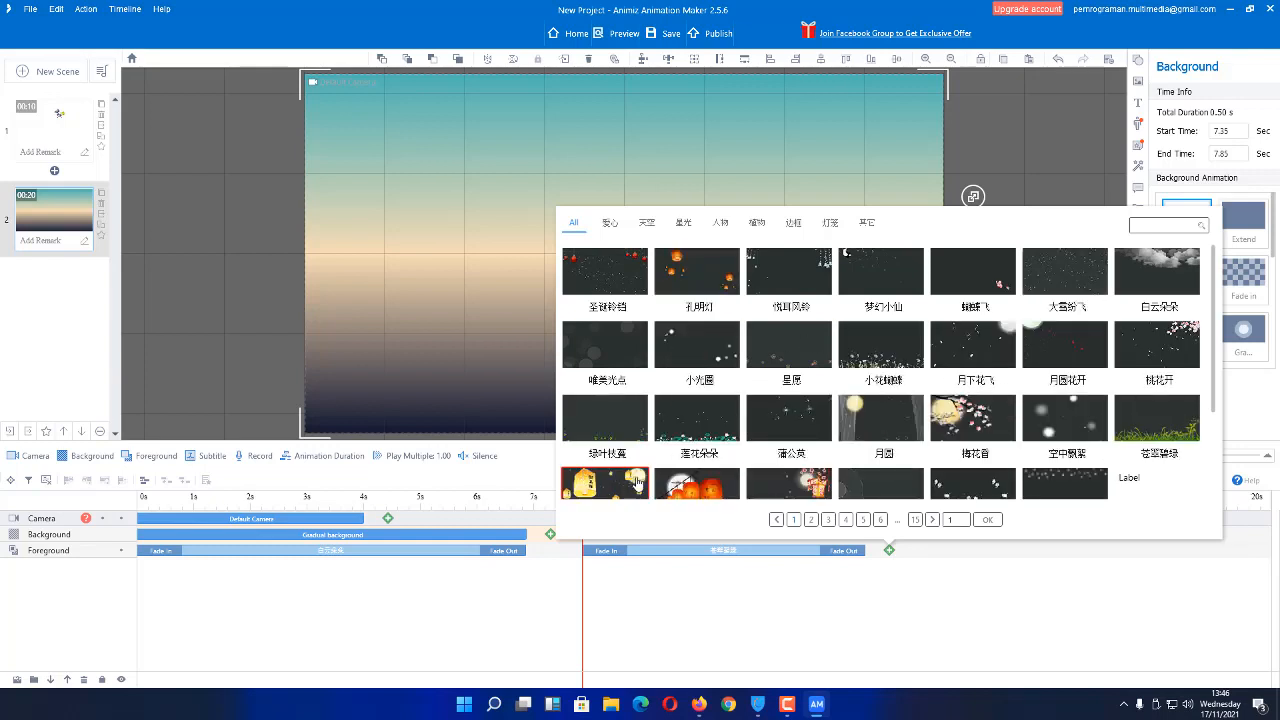
scroll(1104, 420, "down", 3)
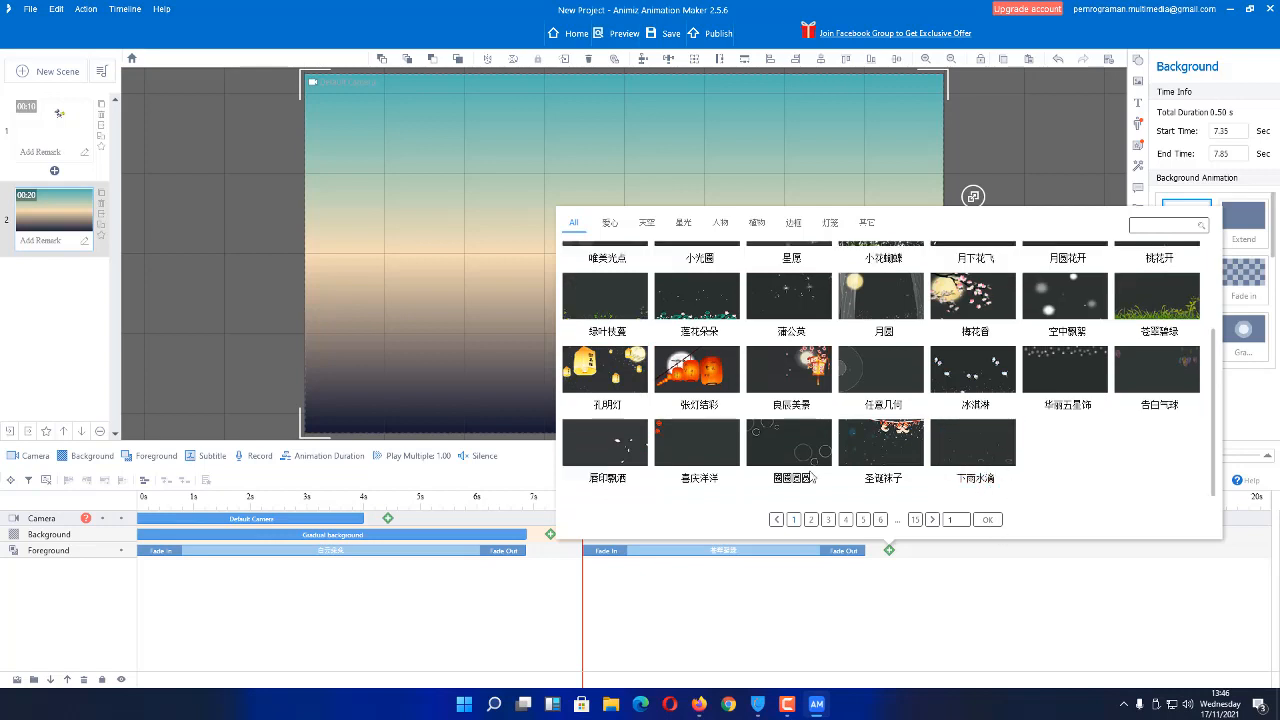
left_click(611, 226)
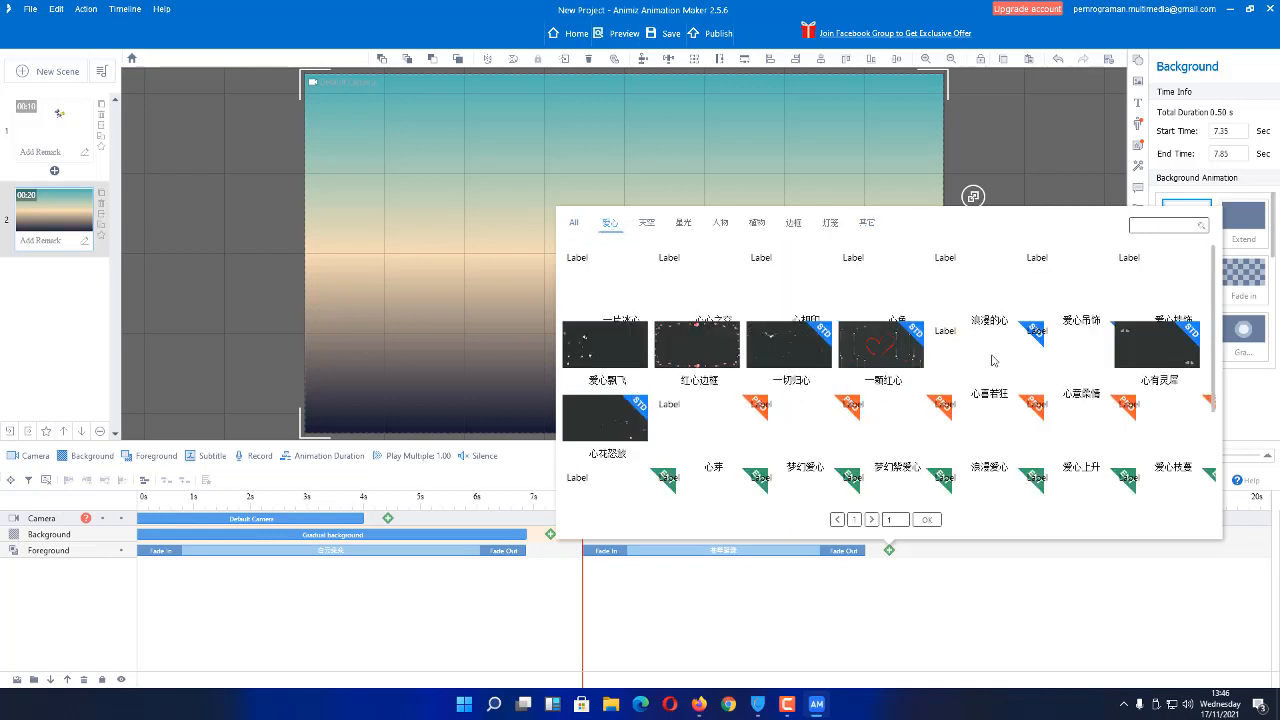
scroll(1035, 400, "down", 2)
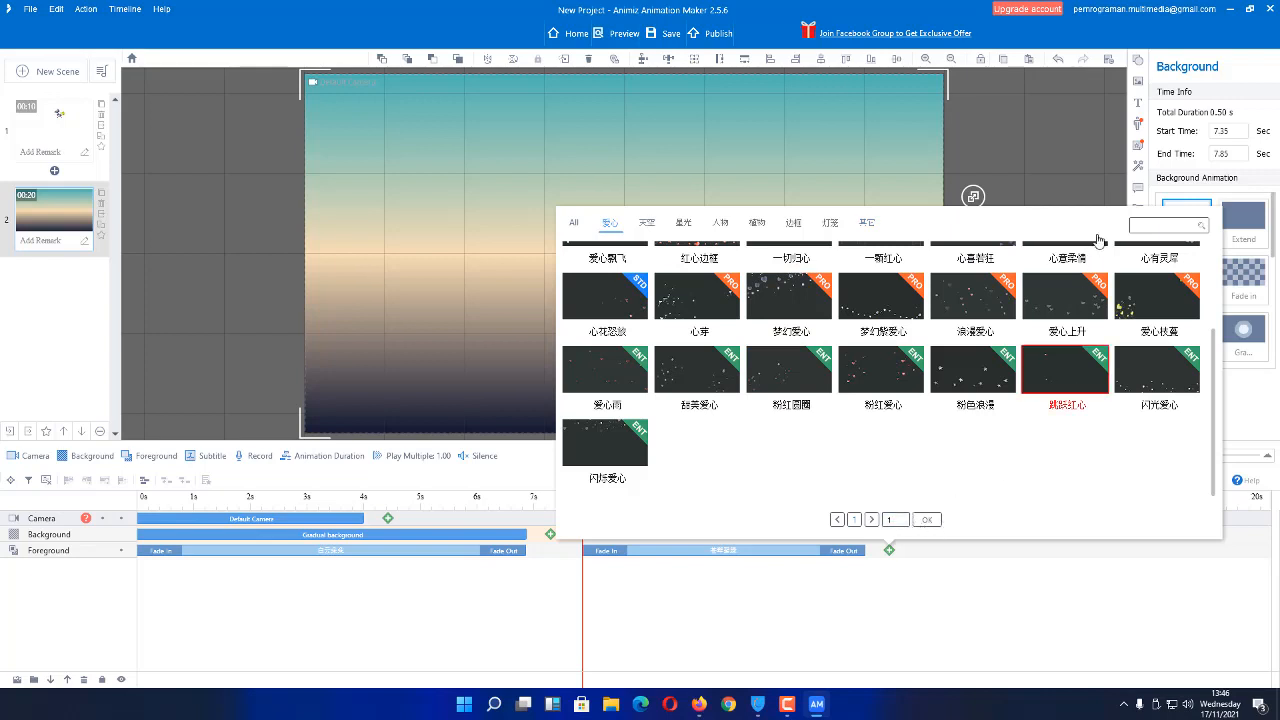
left_click(929, 521)
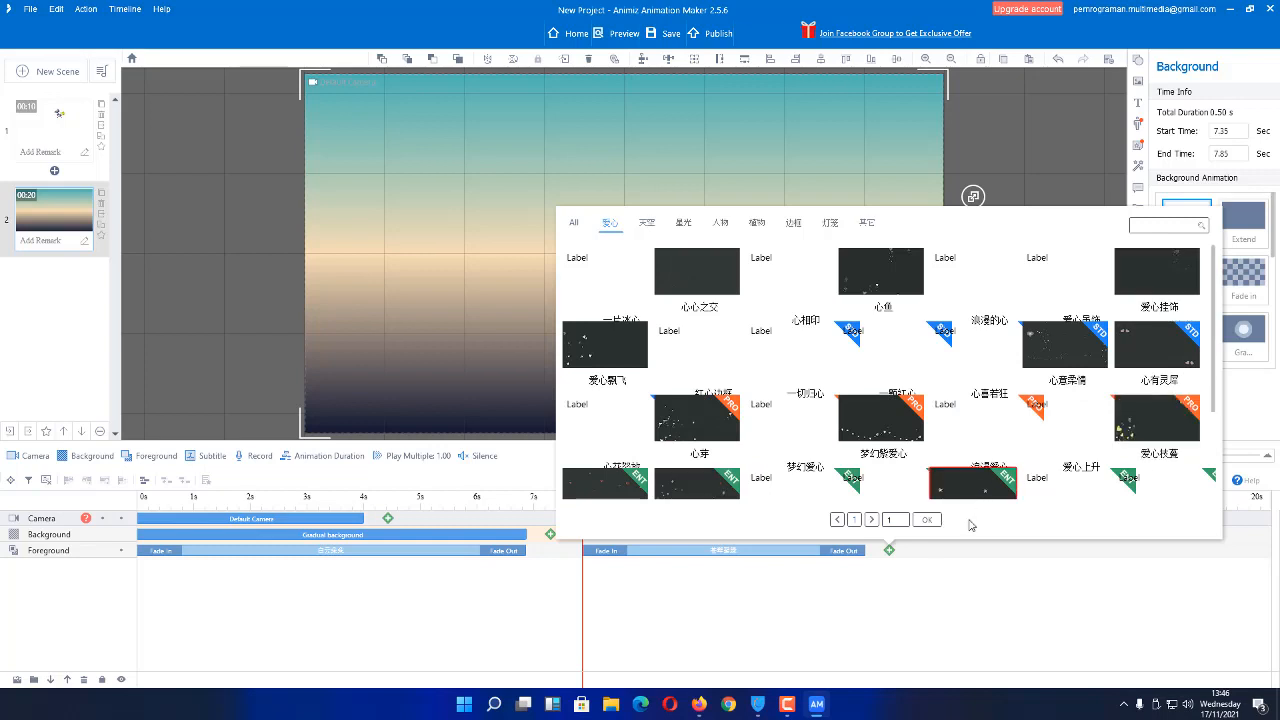
left_click(912, 590)
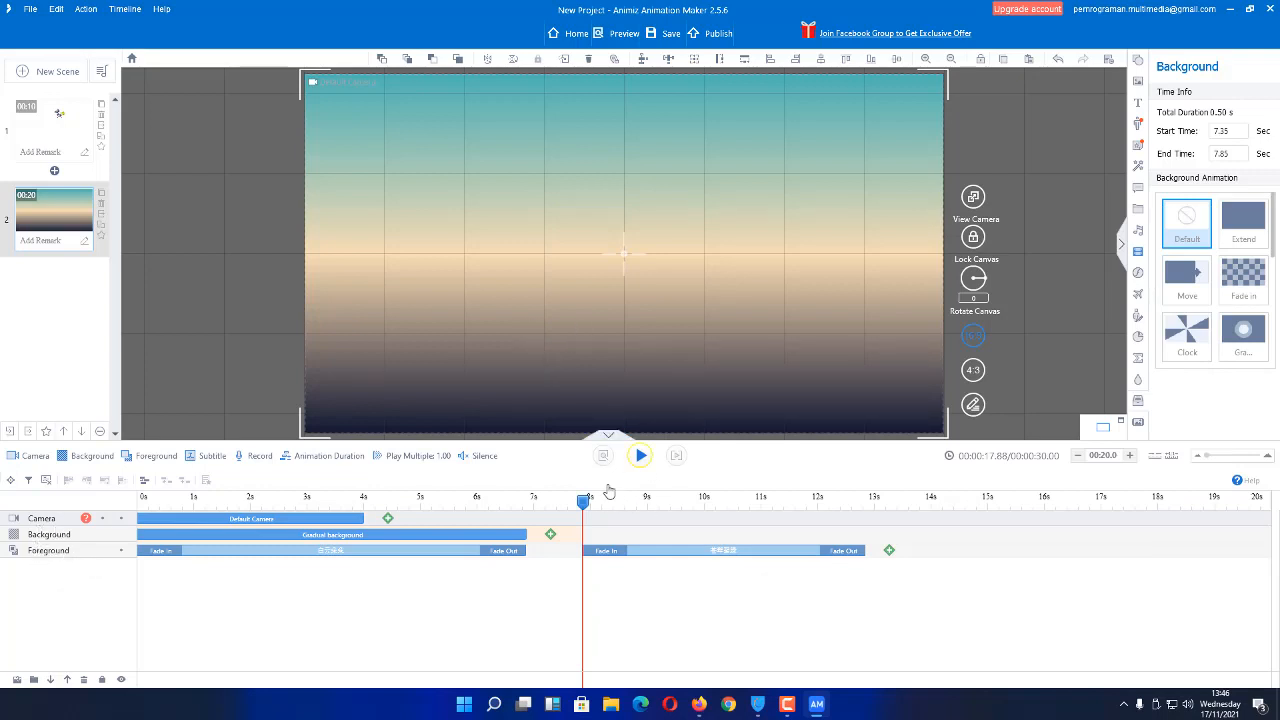
Step: Place the orange bus image in the lower-left part of scene 2's canvas, with the playhead at about 5.9 s
left_click(704, 499)
left_click_drag(746, 503, 470, 500)
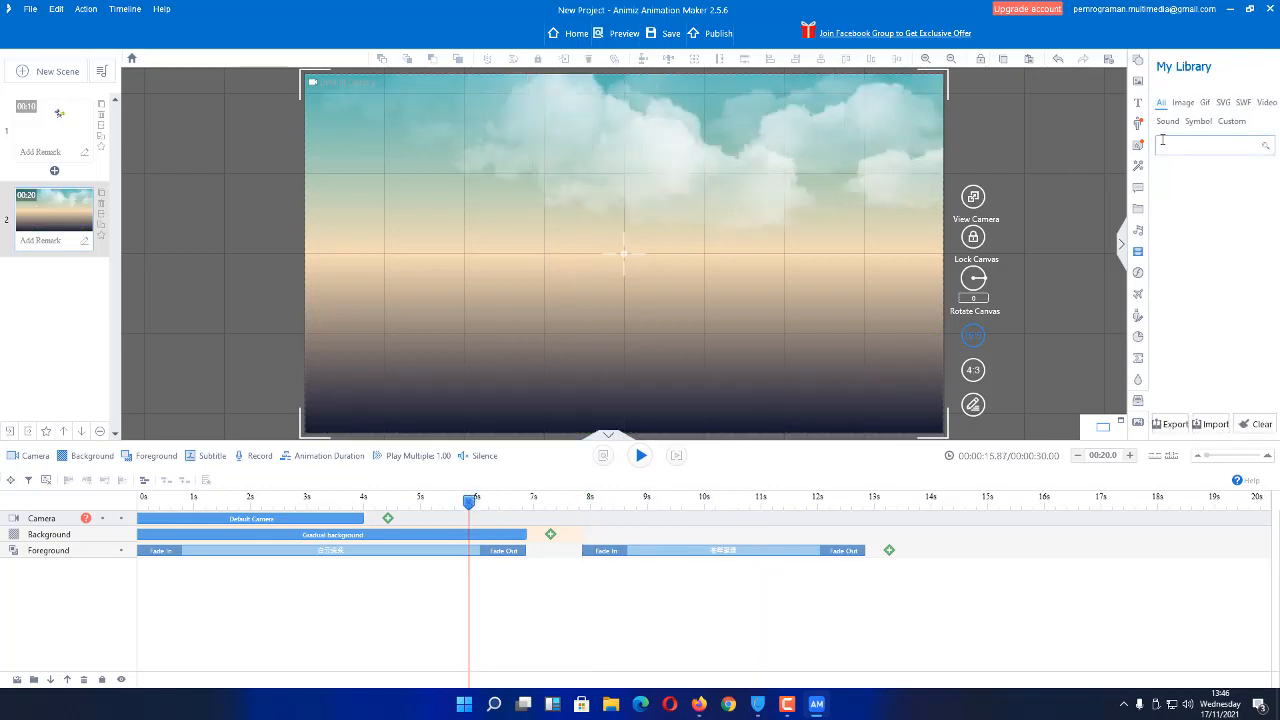
left_click(1139, 83)
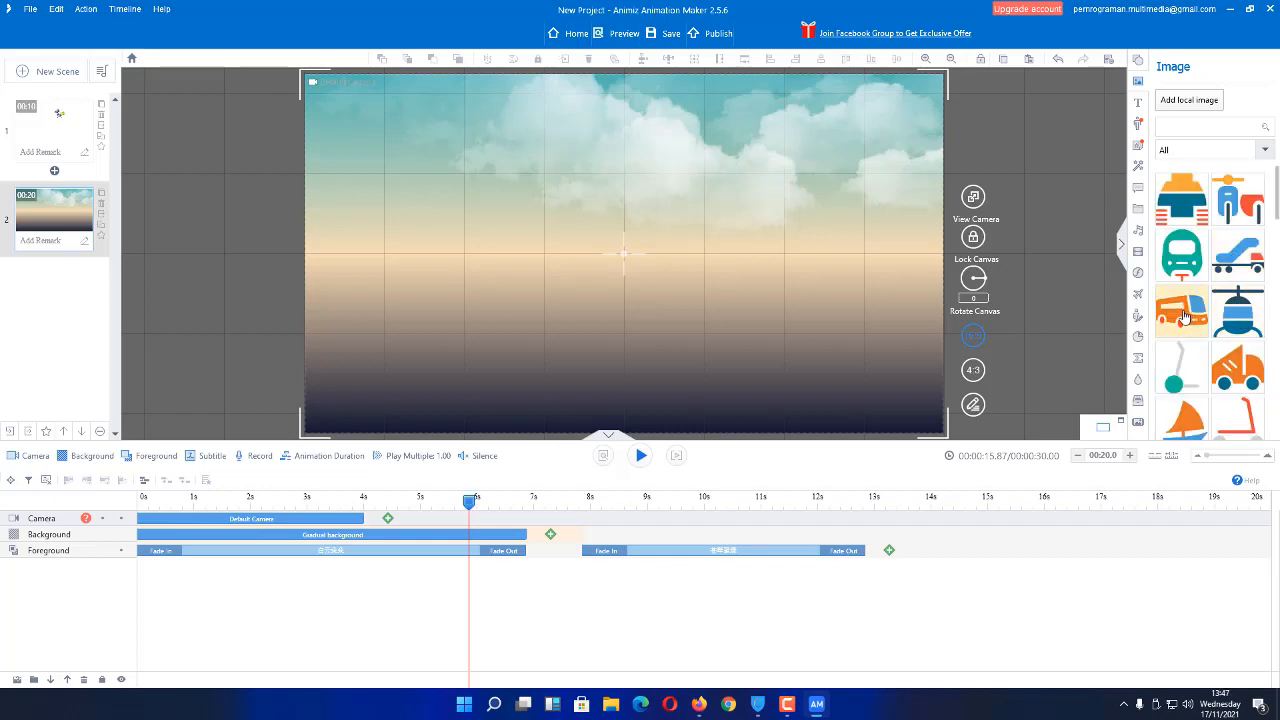
left_click_drag(1188, 316, 421, 384)
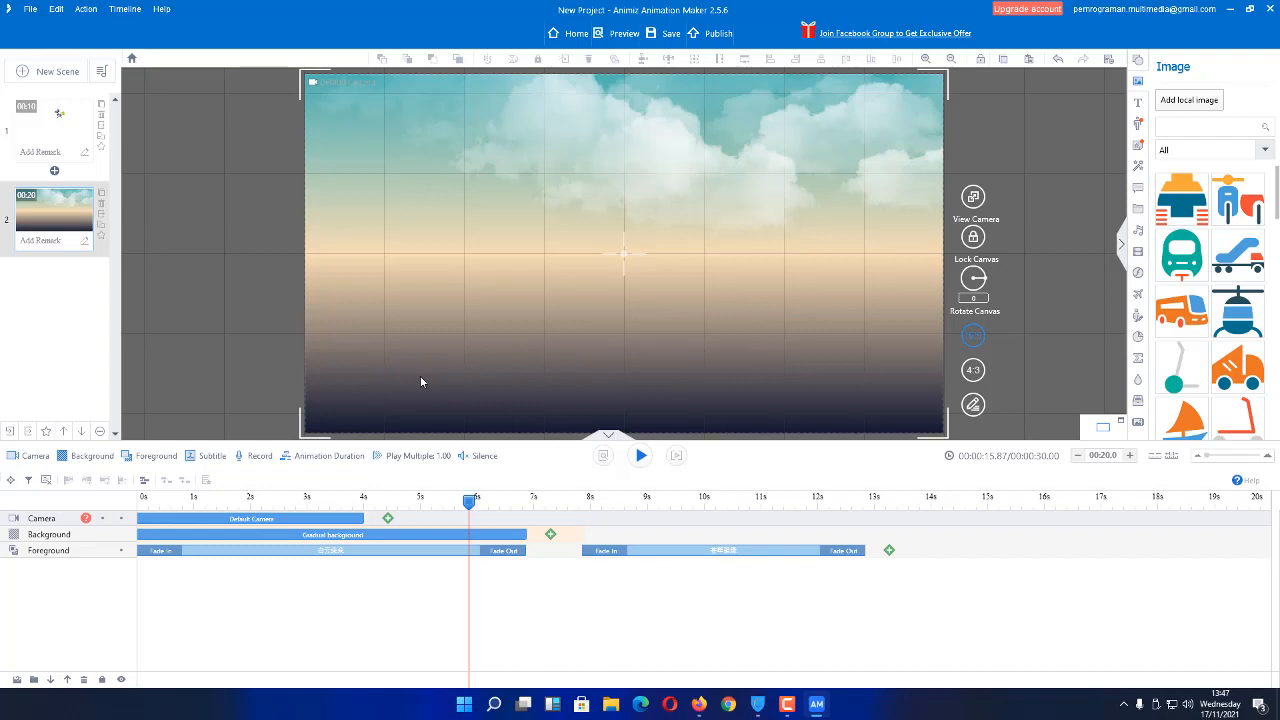
left_click_drag(489, 338, 514, 321)
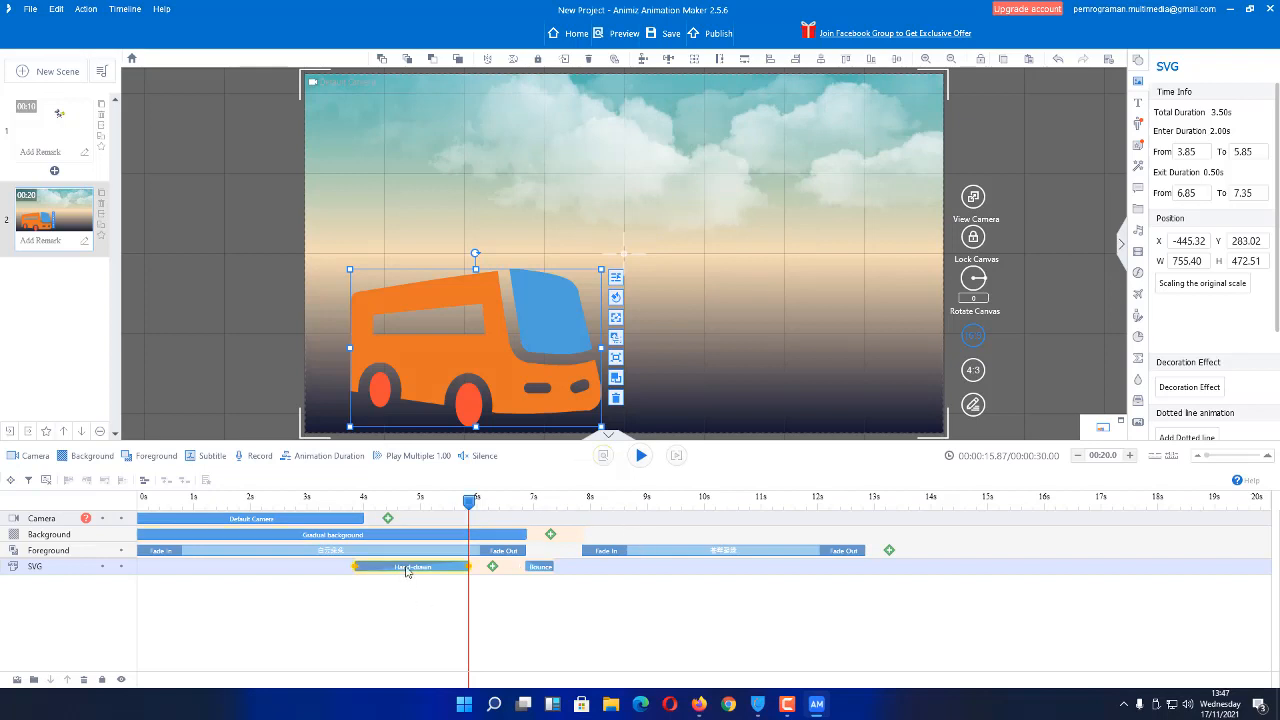
Step: Stretch the bus's Hand-drawn entrance to span 0 s to about 14.8 s, and move its Bounce exit to about 15.8 s
left_click_drag(406, 571, 177, 567)
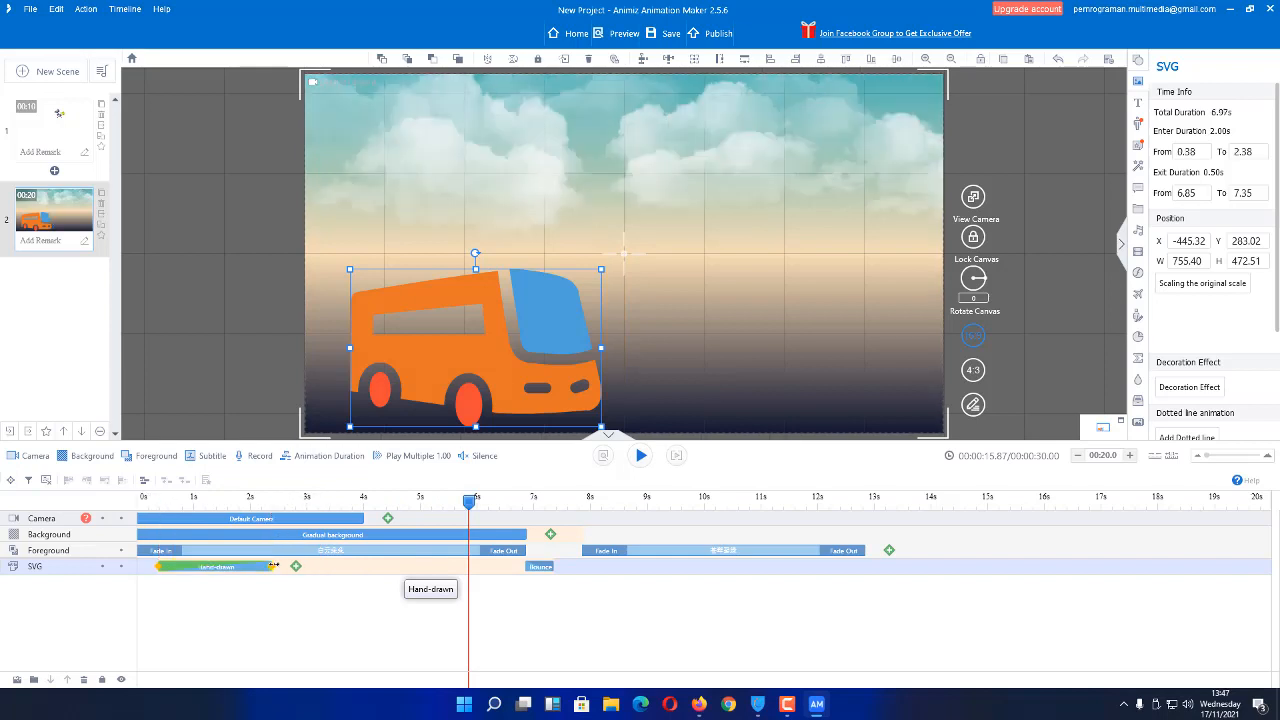
mouse_move(273, 566)
left_mouse_down()
mouse_move(783, 594)
mouse_move(1000, 589)
left_mouse_up()
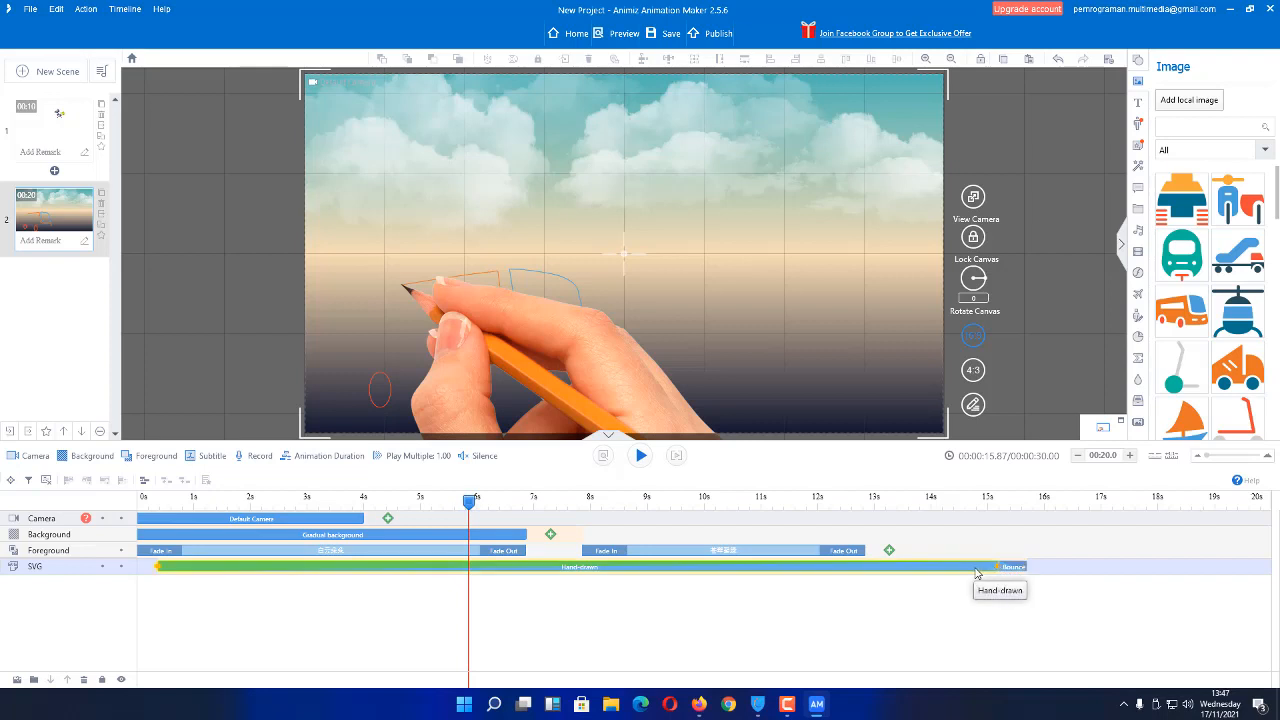
left_click_drag(986, 567, 495, 563)
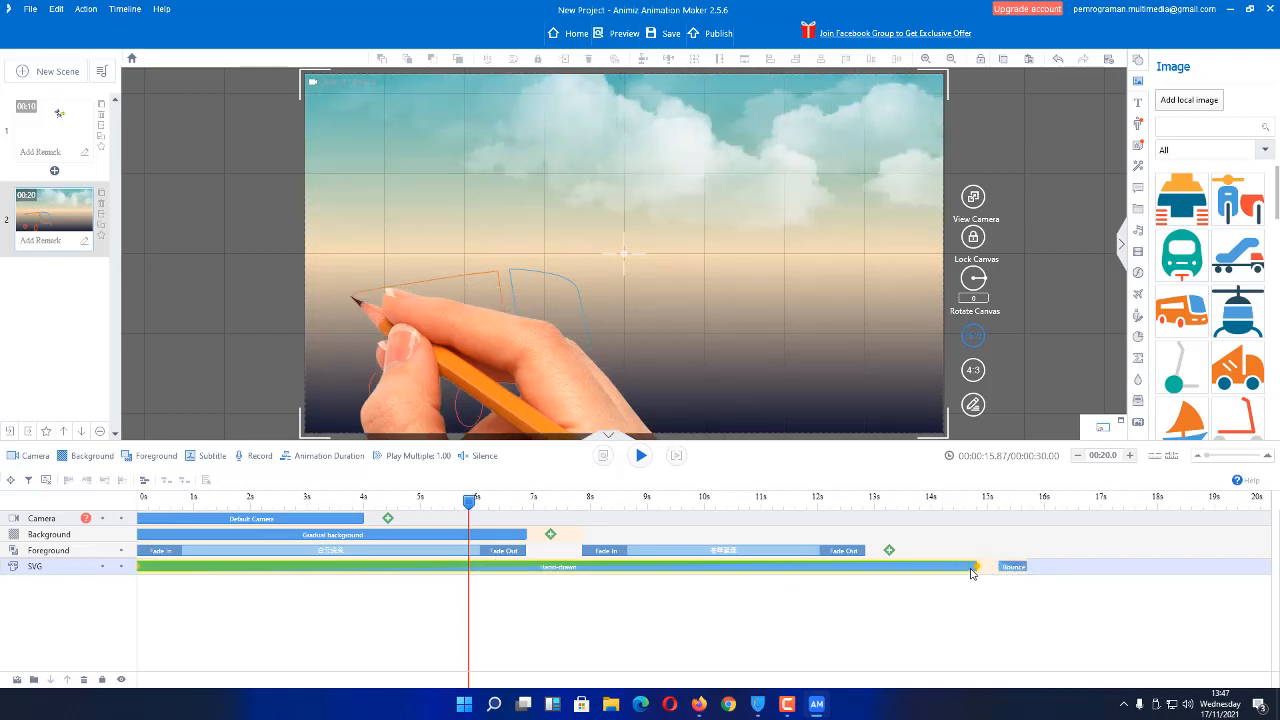
mouse_move(977, 567)
left_mouse_down()
mouse_move(885, 571)
mouse_move(999, 575)
mouse_move(845, 576)
left_mouse_up()
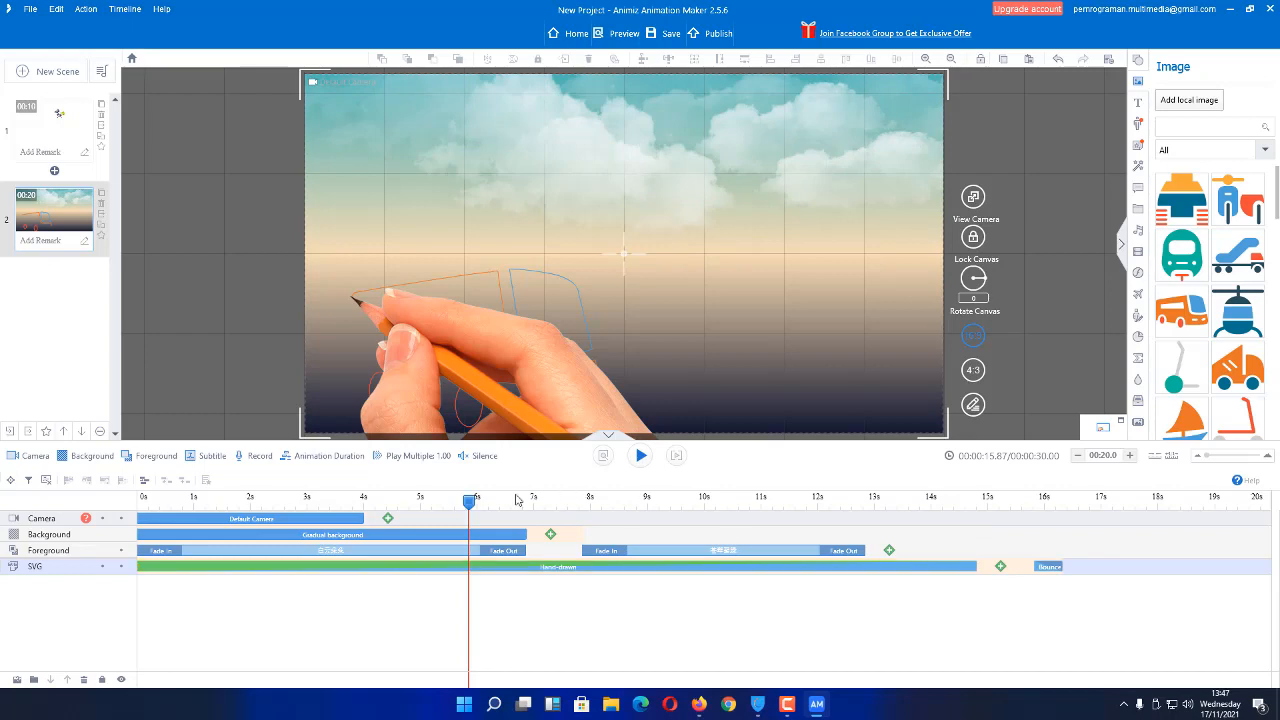
Step: Shorten the bus's Hand-drawn entrance to end at about 0.27 s, and play scene 2
mouse_move(478, 507)
left_mouse_down()
mouse_move(985, 535)
mouse_move(643, 532)
left_mouse_up()
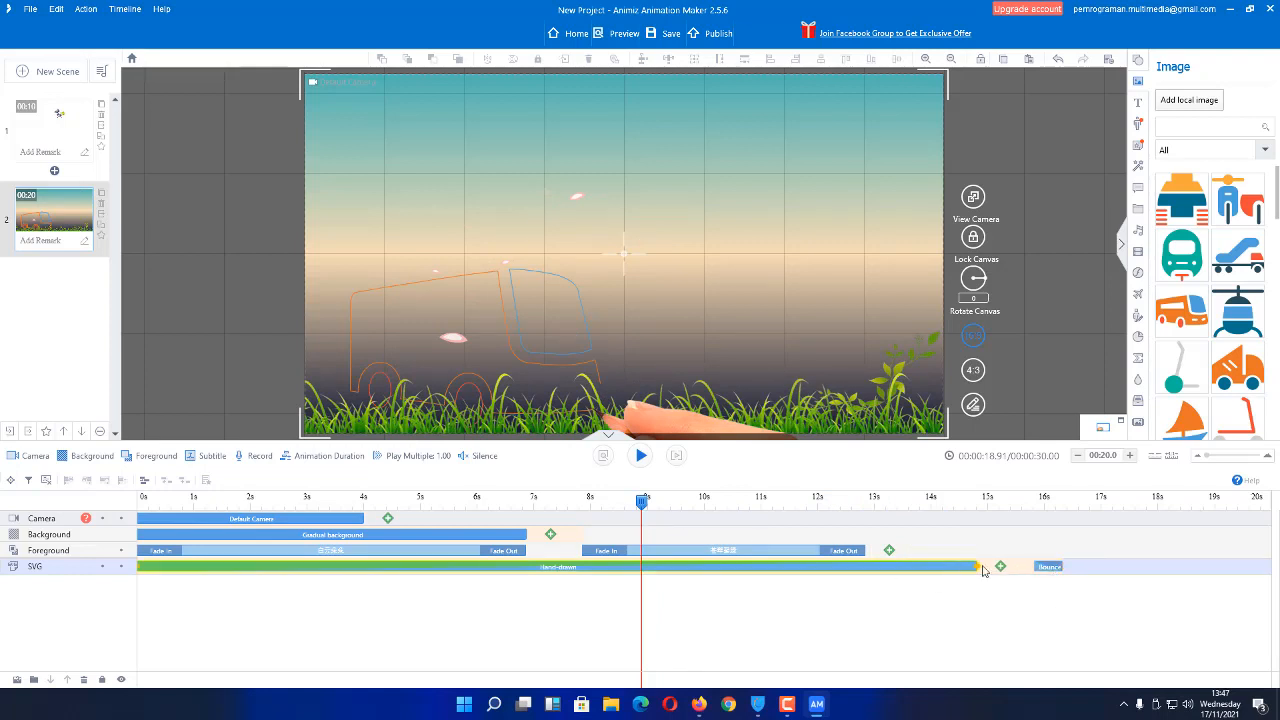
mouse_move(976, 566)
left_mouse_down()
mouse_move(215, 550)
mouse_move(152, 567)
left_mouse_up()
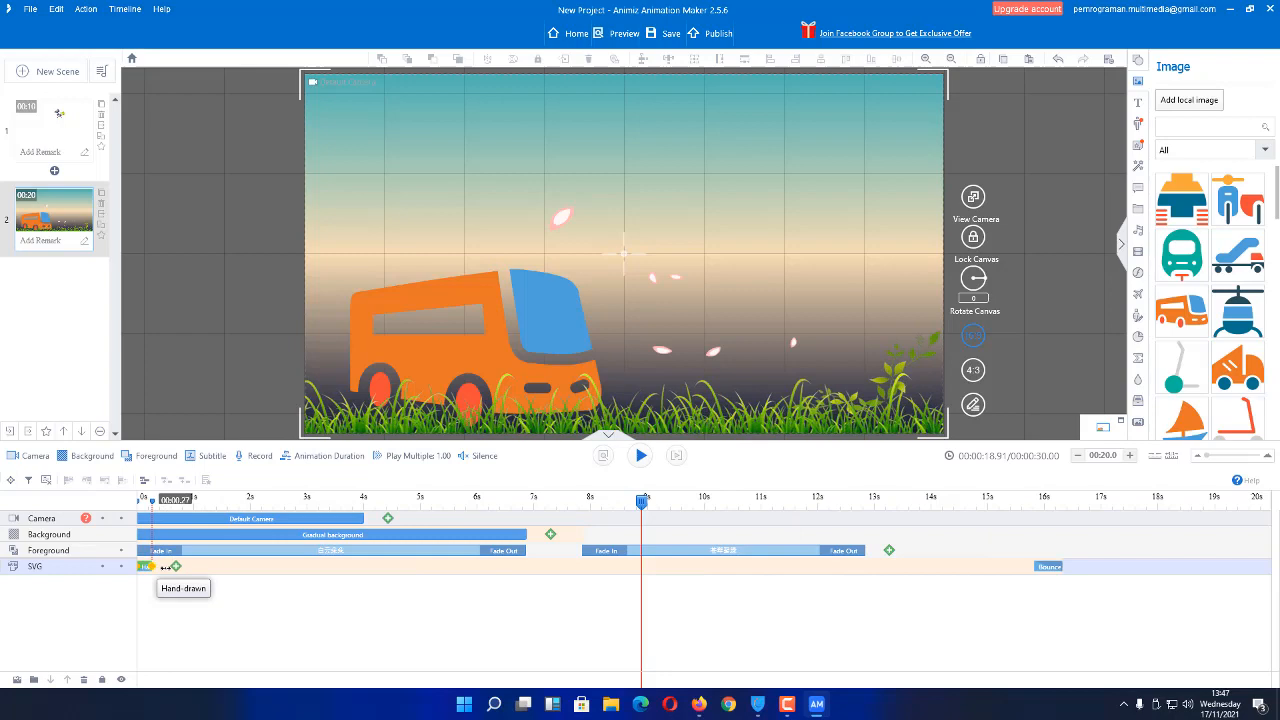
left_click(675, 457)
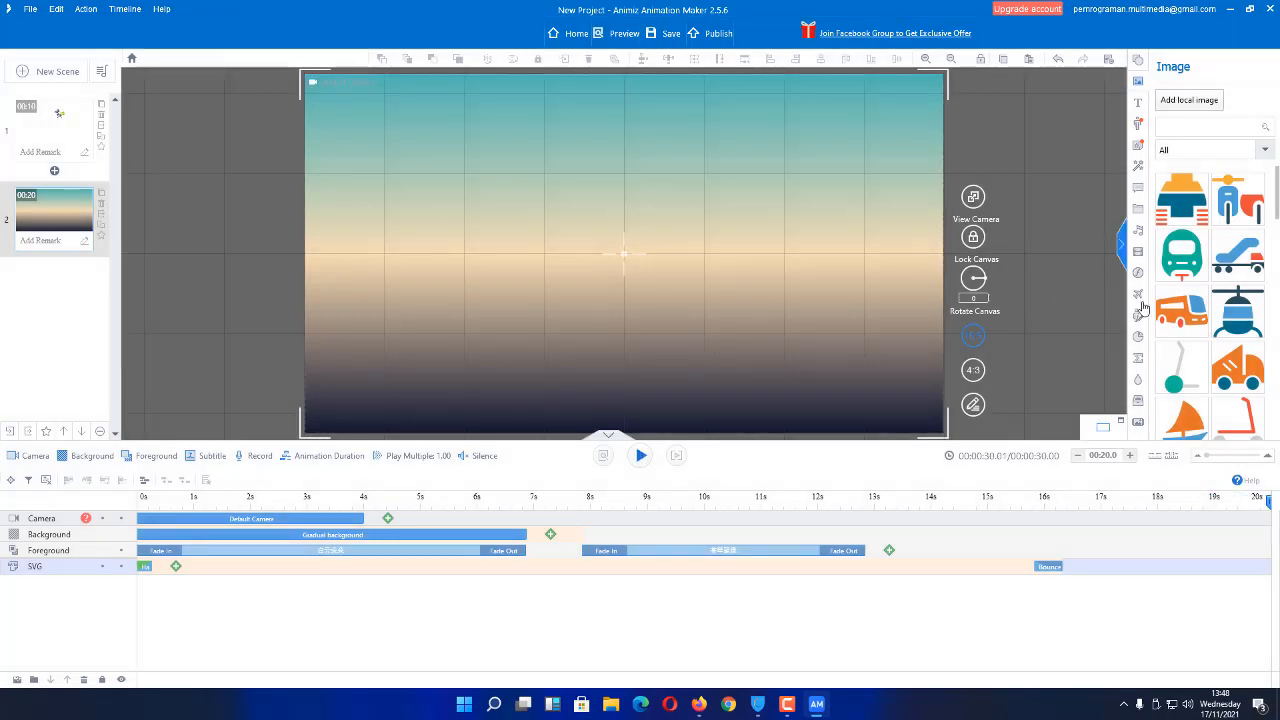
Step: Add the truck image with the plus sign so it overlaps the bus, at about X -285, Y 233
left_click_drag(1275, 205, 1268, 352)
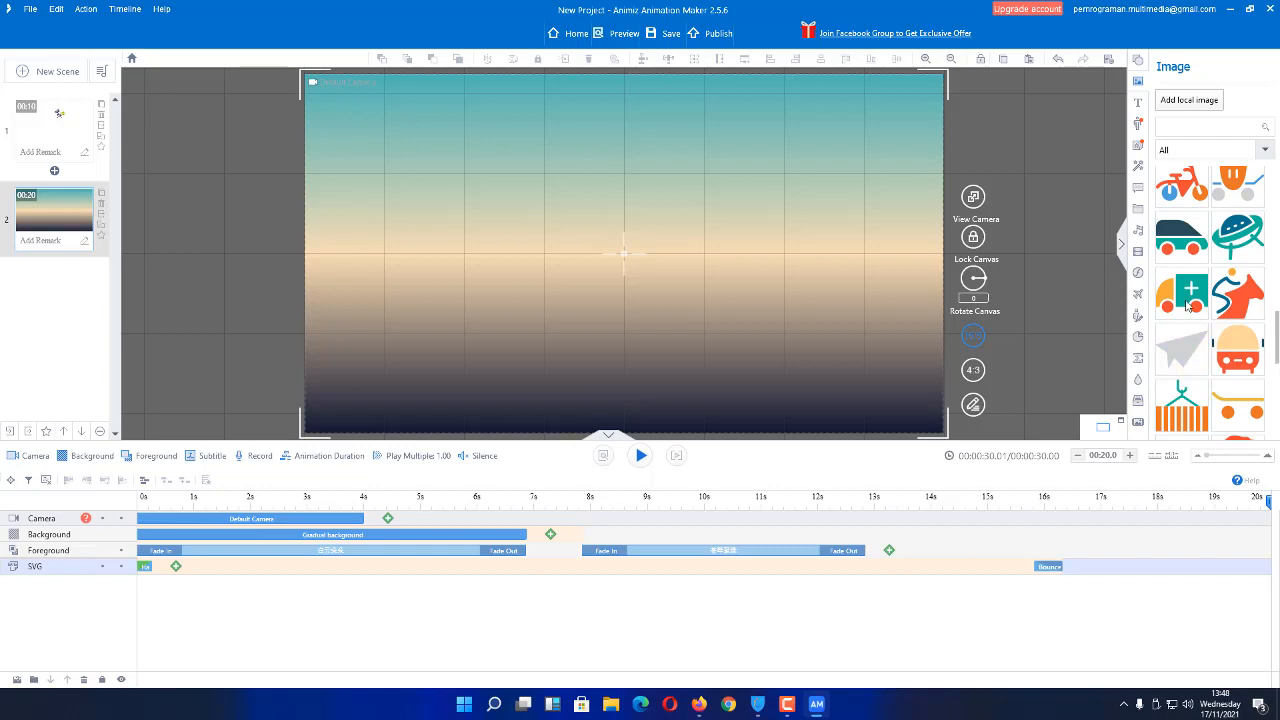
left_click_drag(1182, 300, 731, 311)
left_click_drag(577, 327, 518, 360)
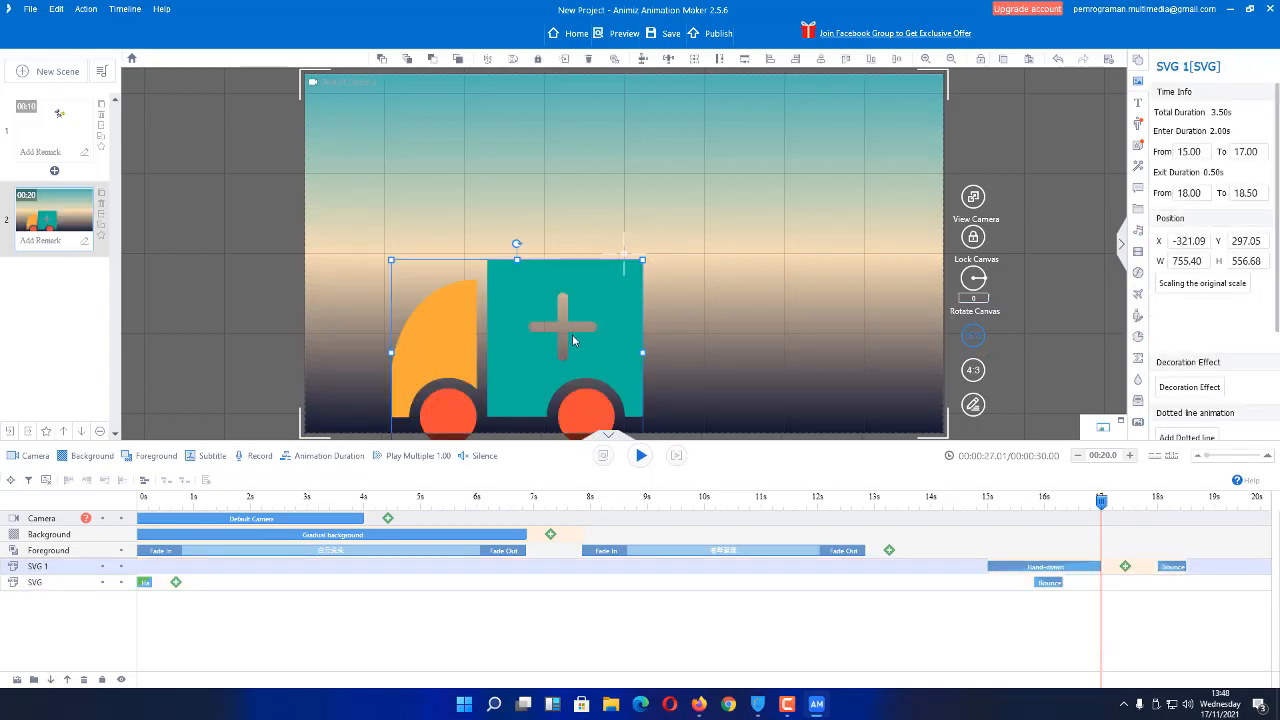
left_click_drag(581, 324, 584, 316)
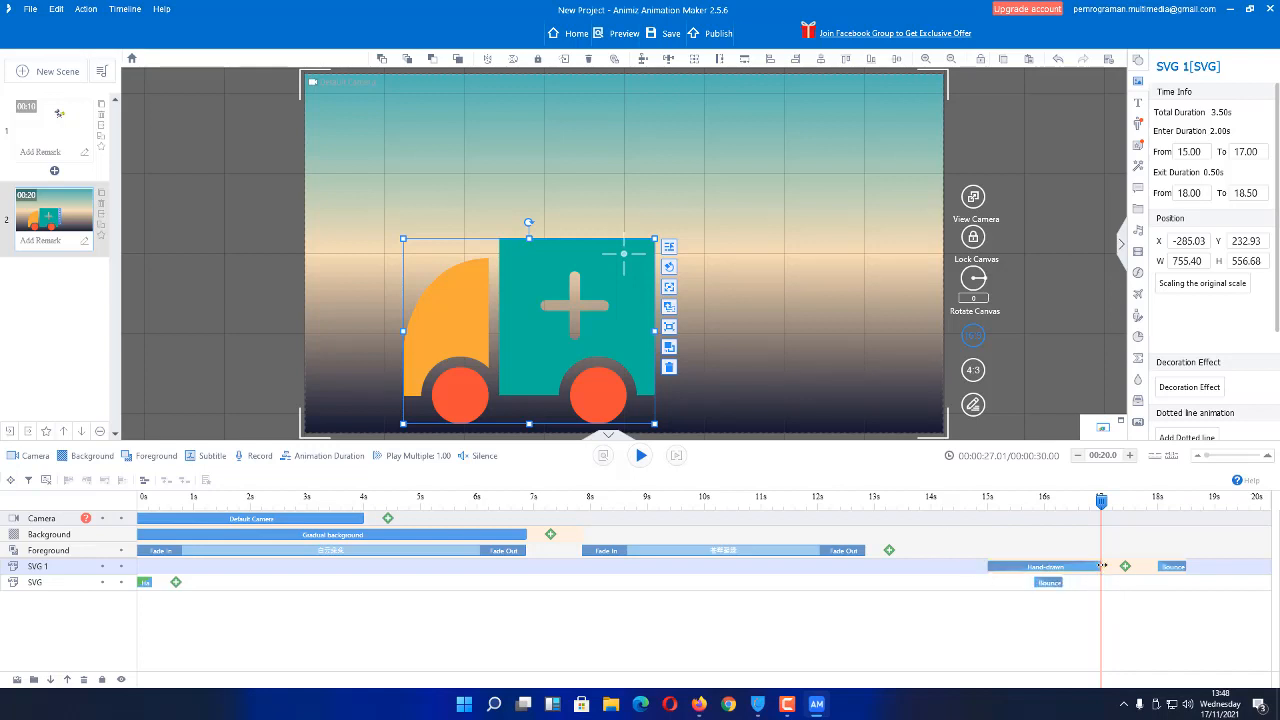
Step: Retime the truck's Hand-drawn entrance to run from 0 to 0.38 s, then play scene 2 and pause it
left_click_drag(1100, 566, 471, 566)
left_click_drag(203, 543, 150, 567)
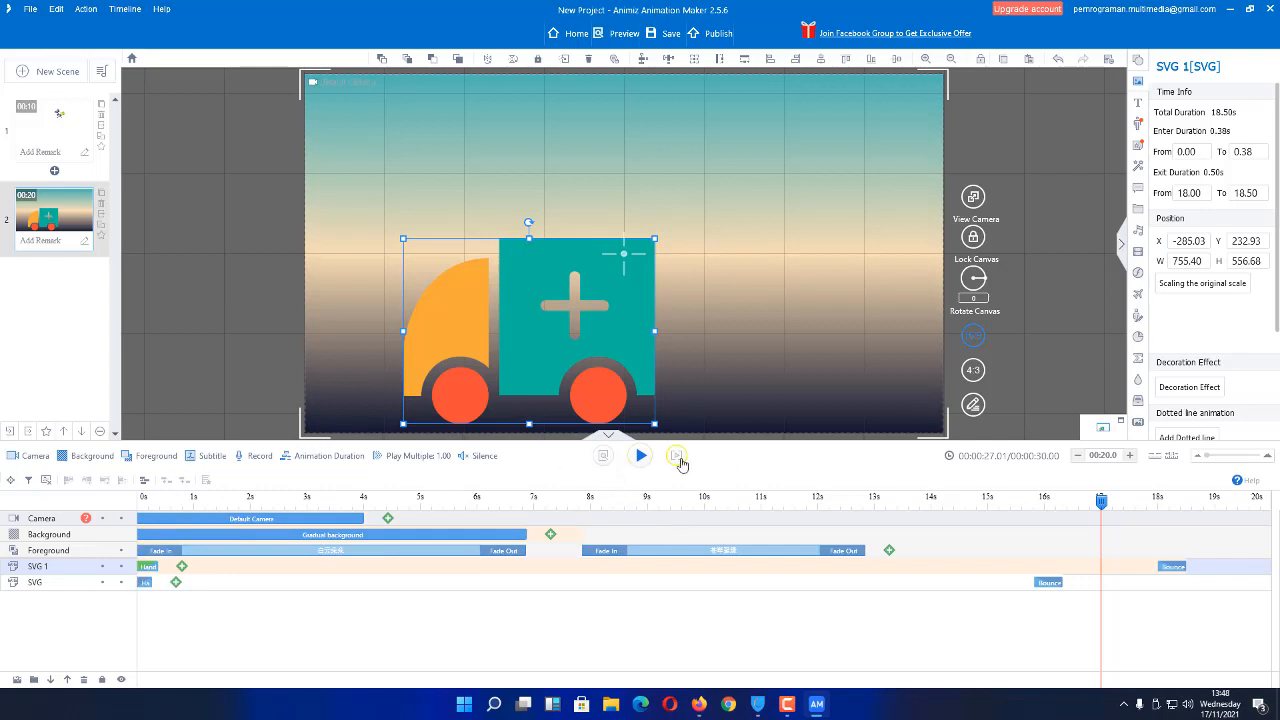
left_click(677, 456)
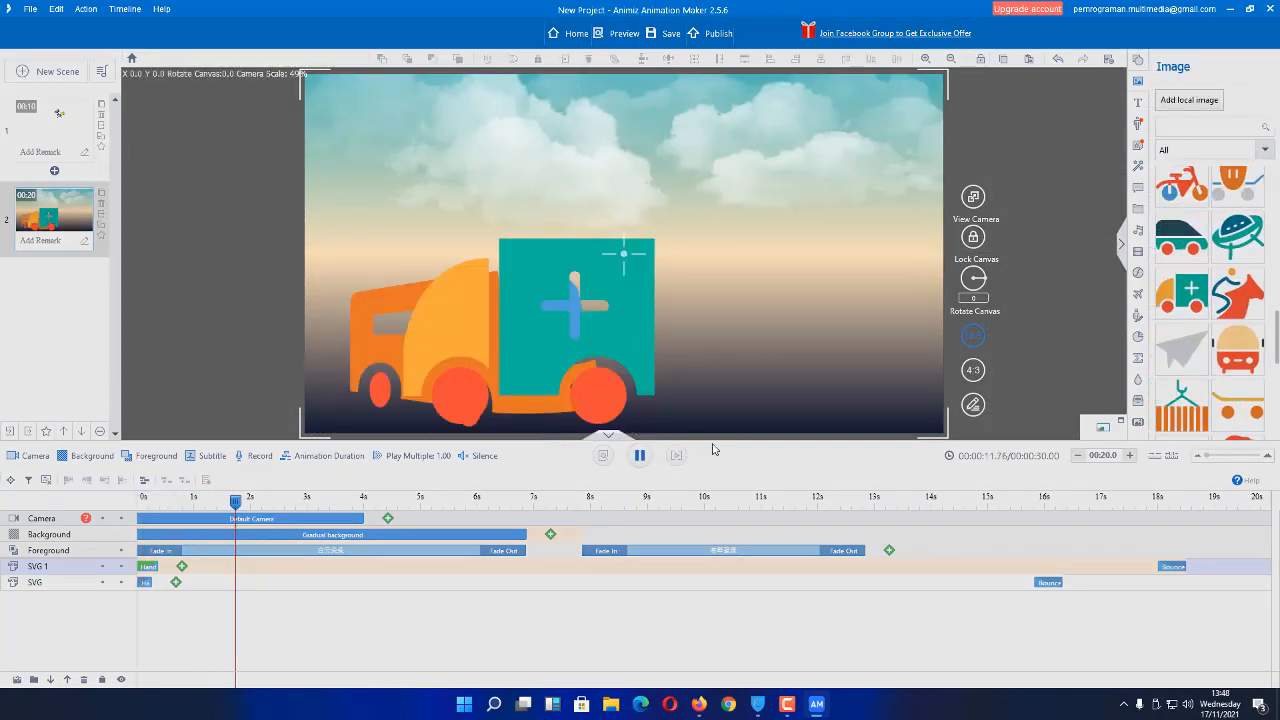
left_click(640, 455)
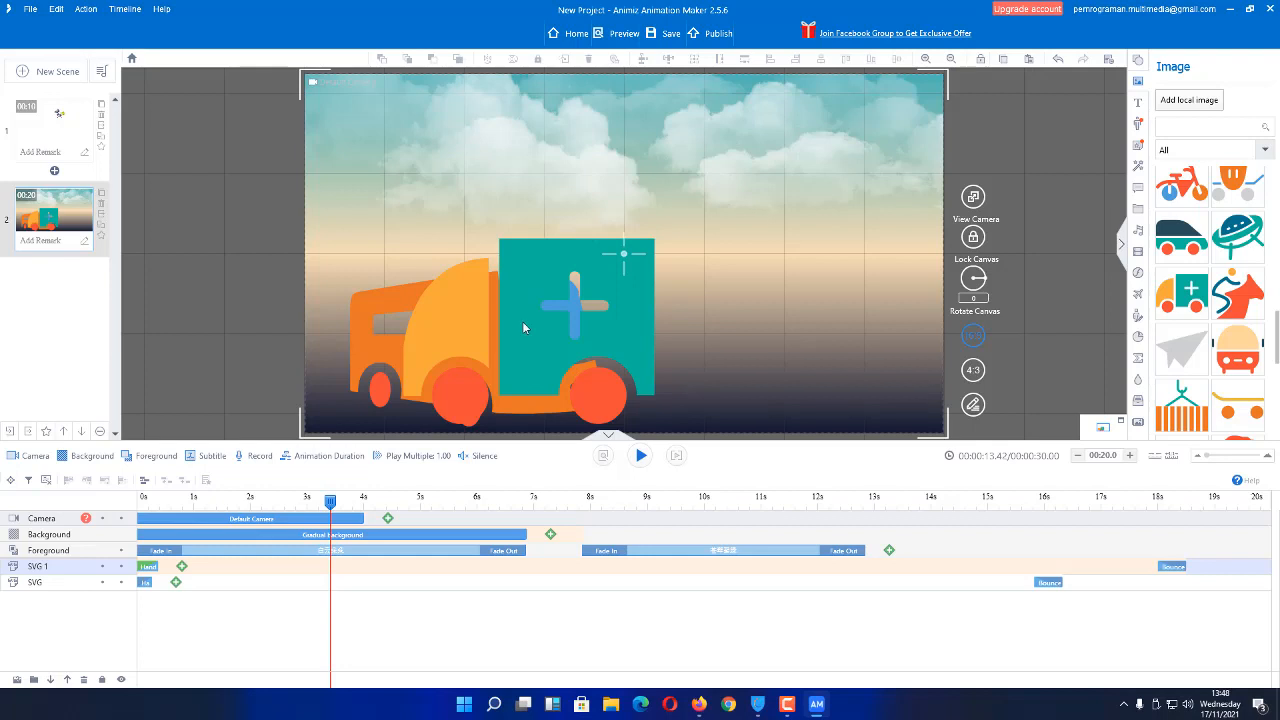
Step: Move the truck's SVG 1 track below the bus's SVG track, and check the stacking at about 9.3 s and 2.9 s
left_click(663, 499)
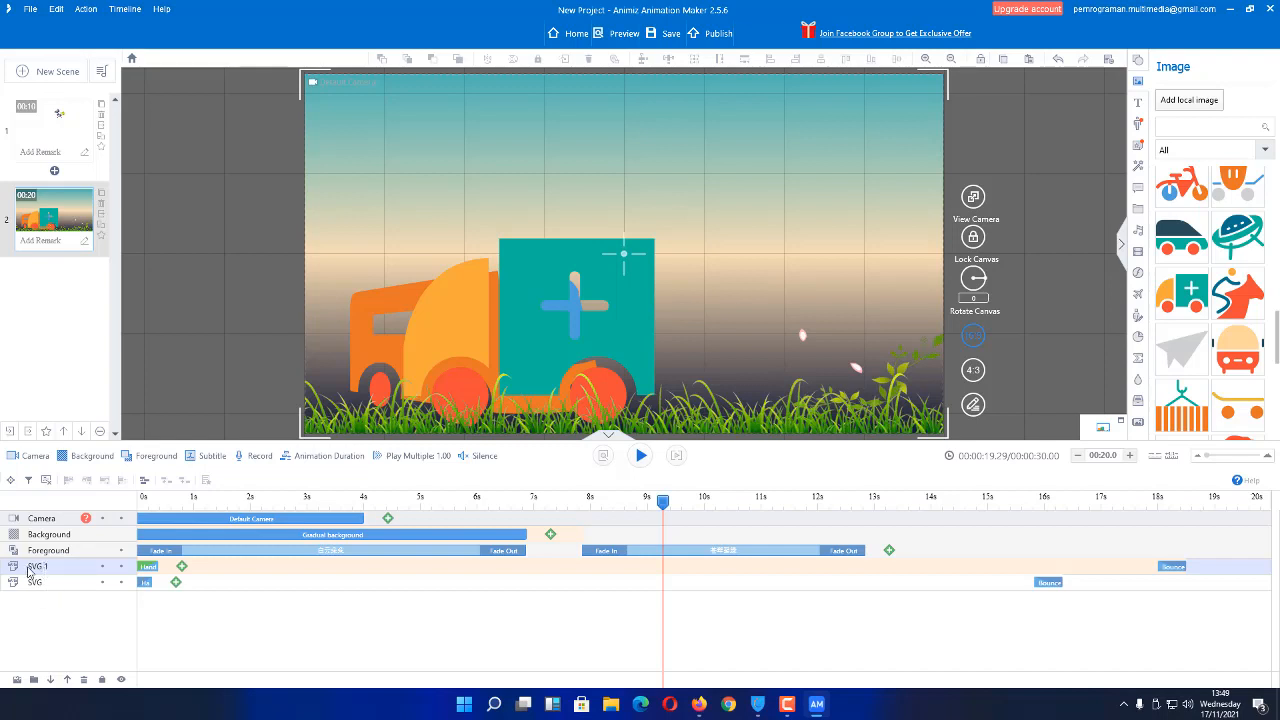
left_click_drag(36, 572, 42, 597)
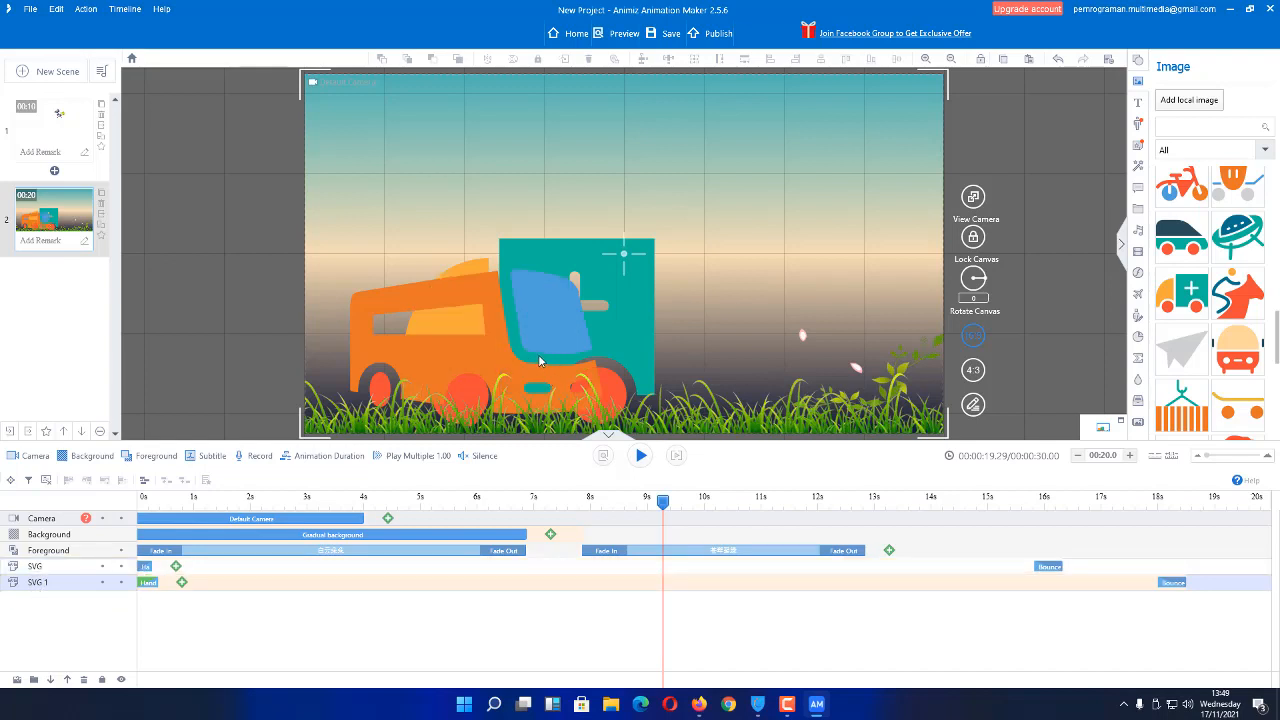
left_click_drag(662, 502, 301, 497)
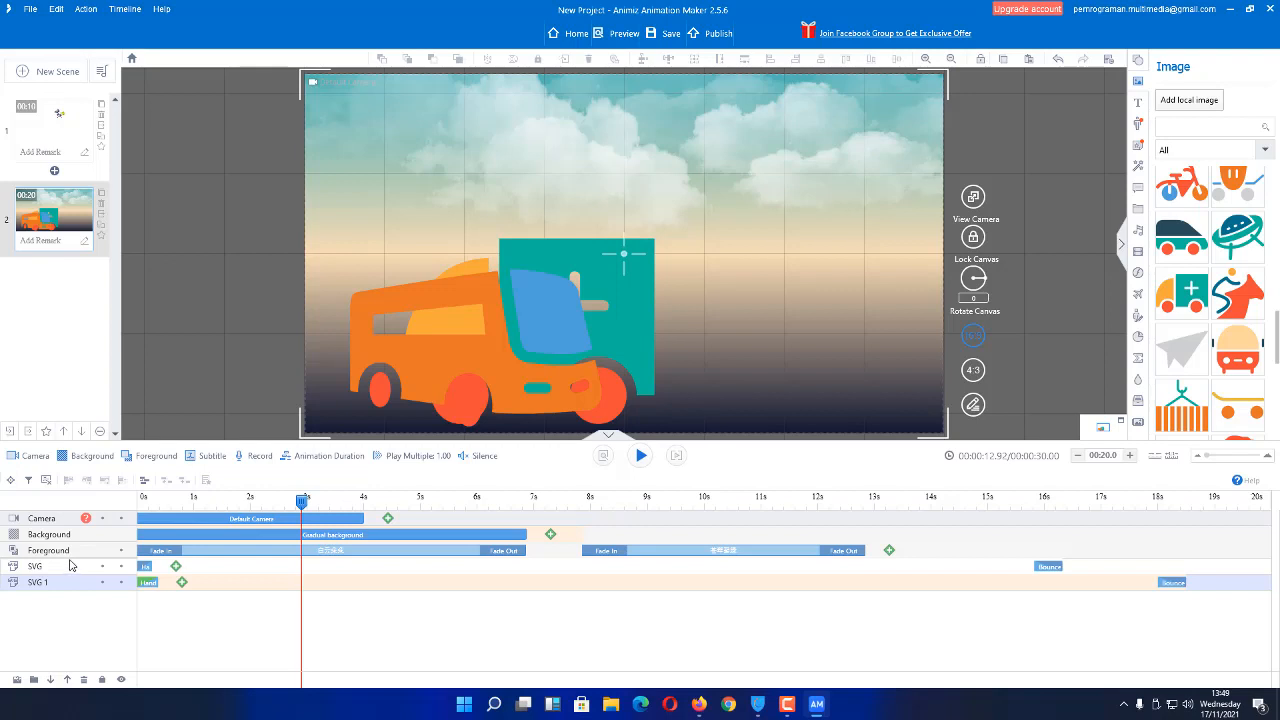
Step: Hide and restore the Foreground track in the timeline twice, playing and pausing scene 2 while the track is hidden
left_click(155, 456)
mouse_move(397, 508)
left_mouse_down()
mouse_move(925, 551)
mouse_move(403, 515)
left_mouse_up()
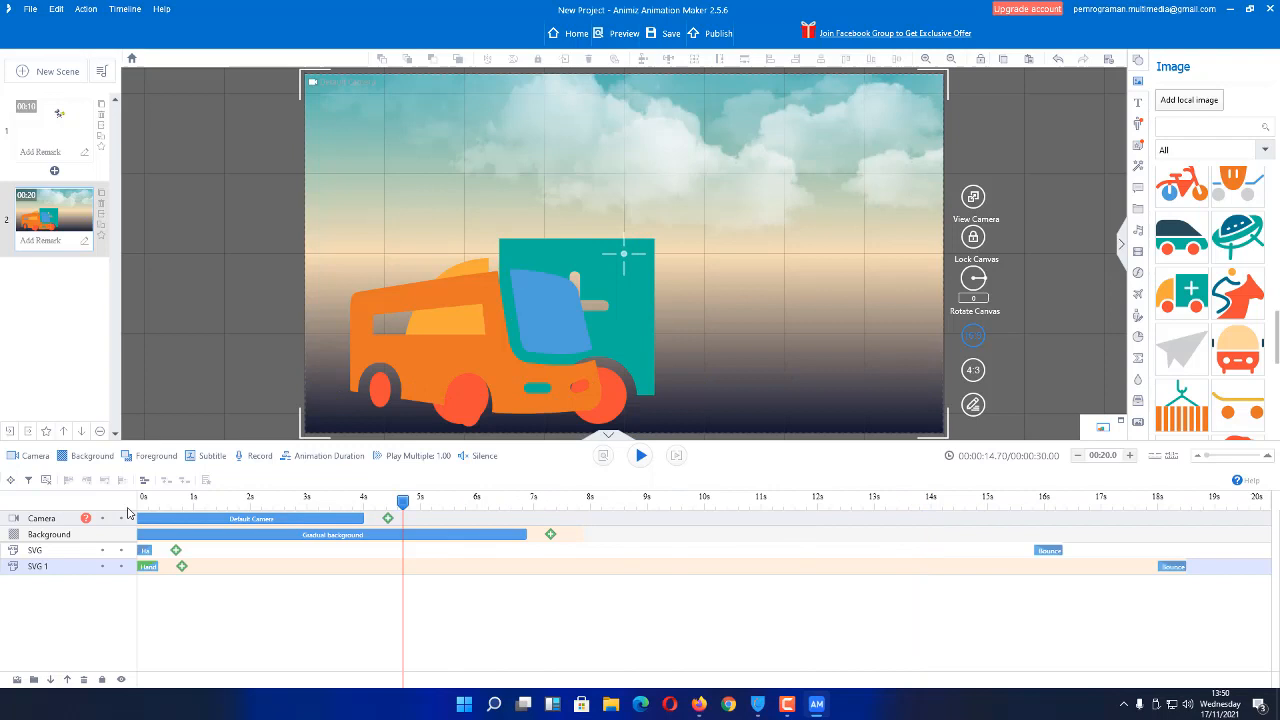
left_click(157, 456)
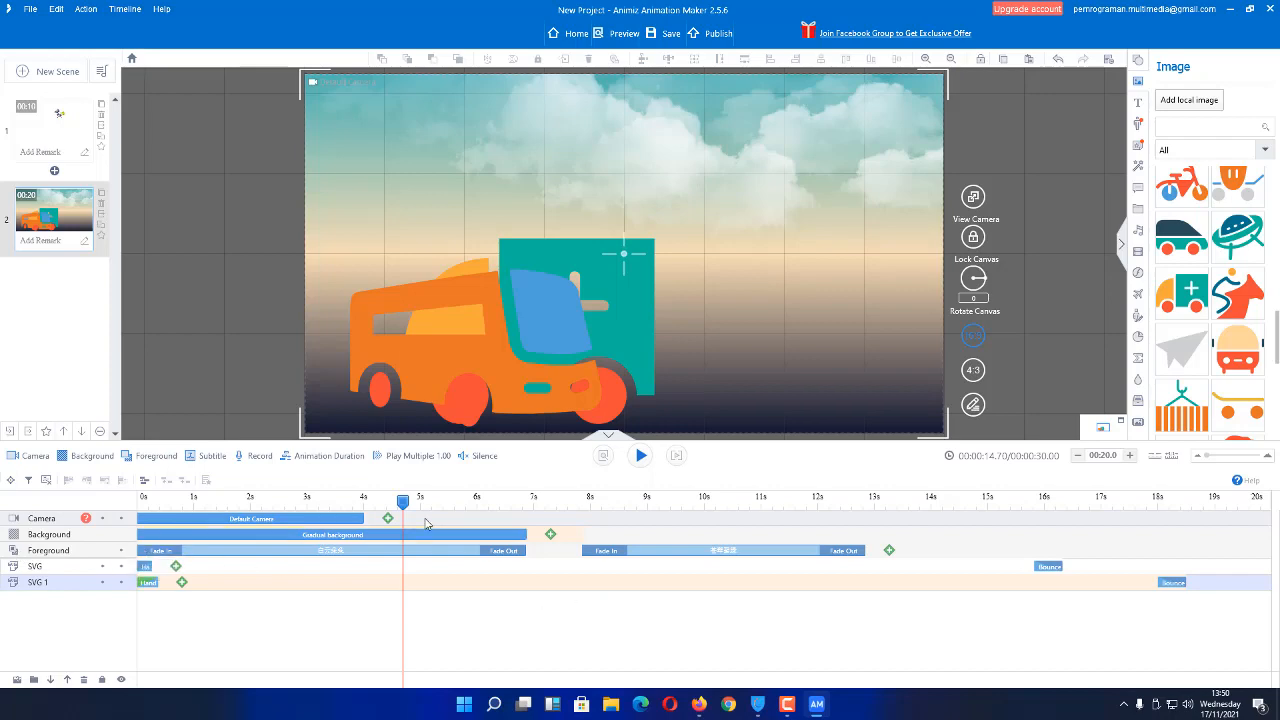
left_click(160, 456)
left_click(677, 456)
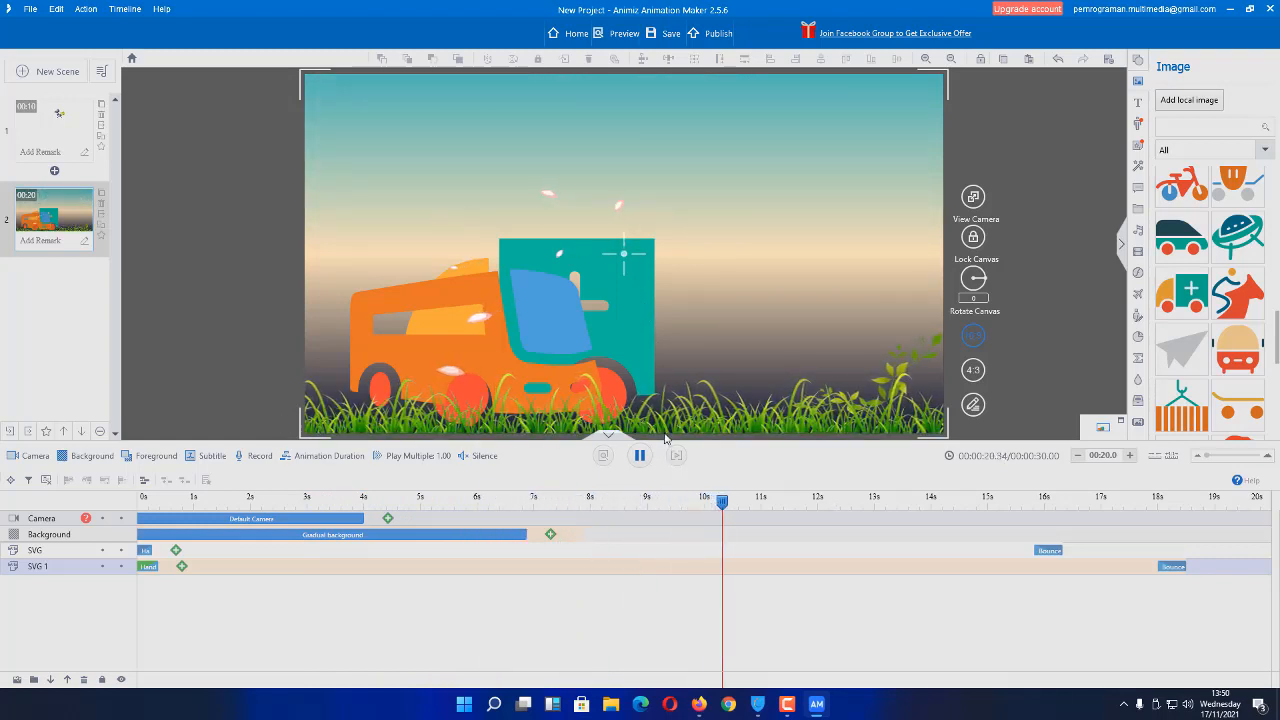
left_click(638, 456)
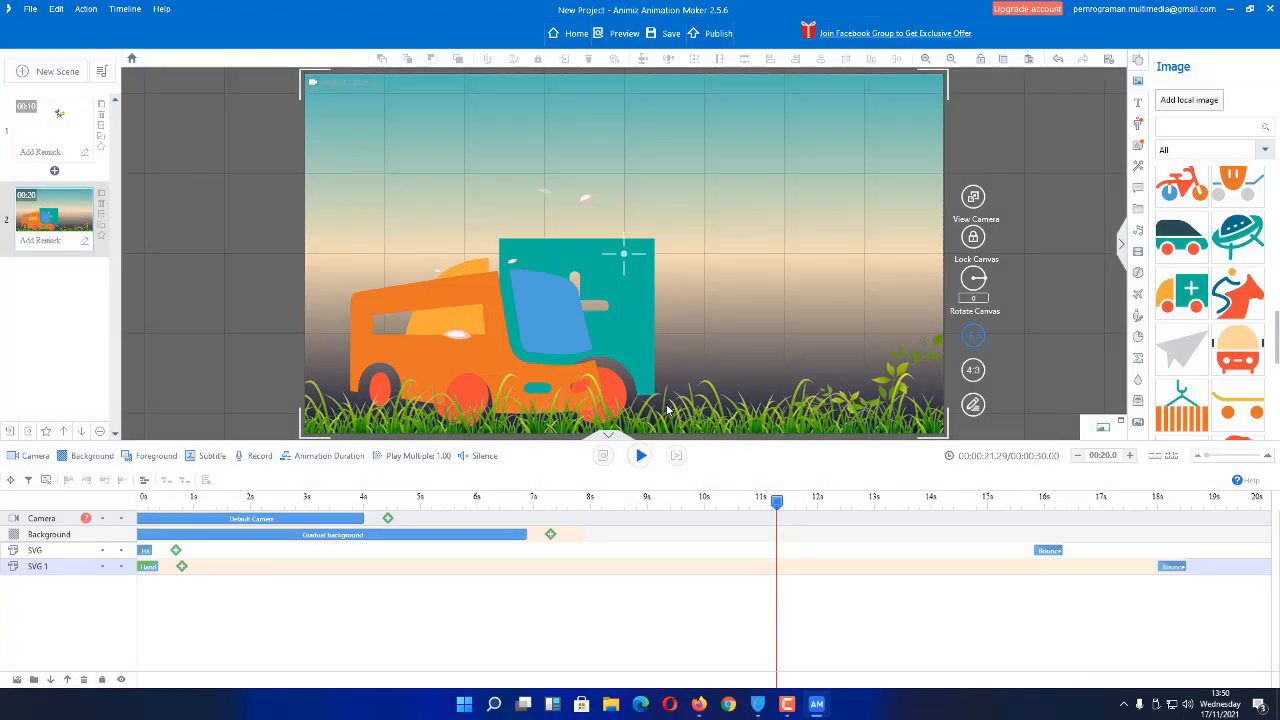
left_click(150, 456)
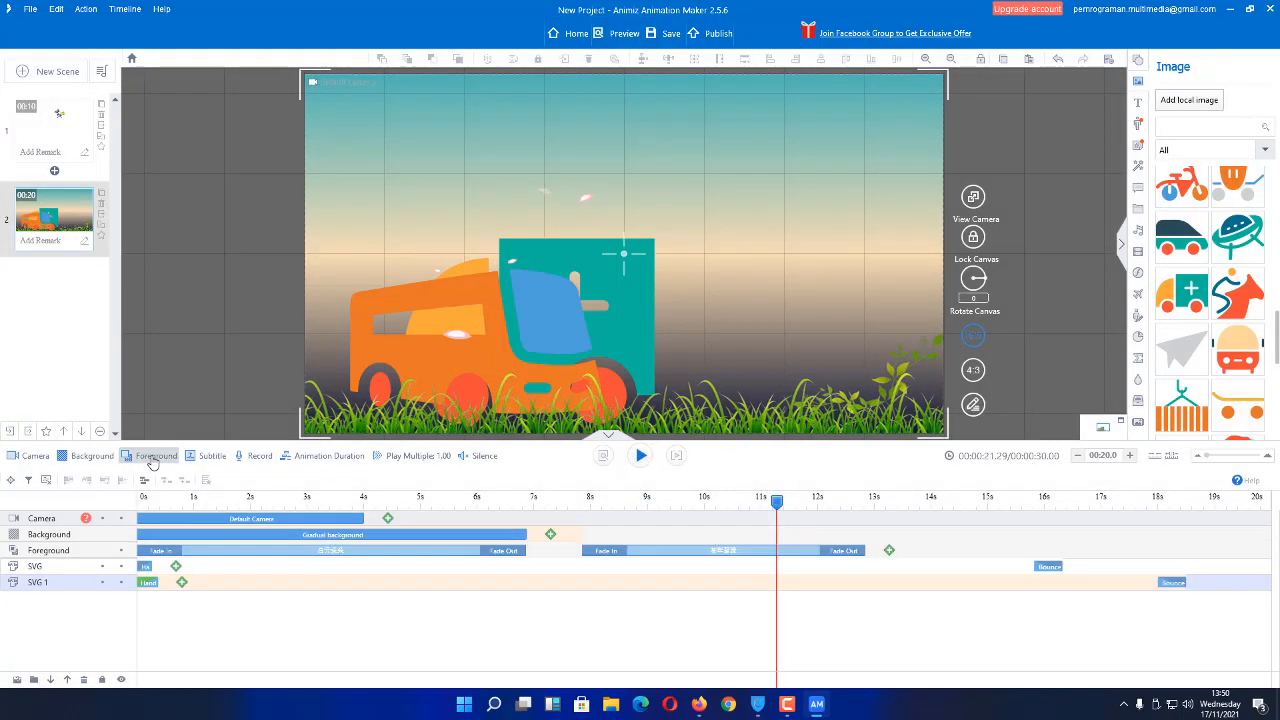